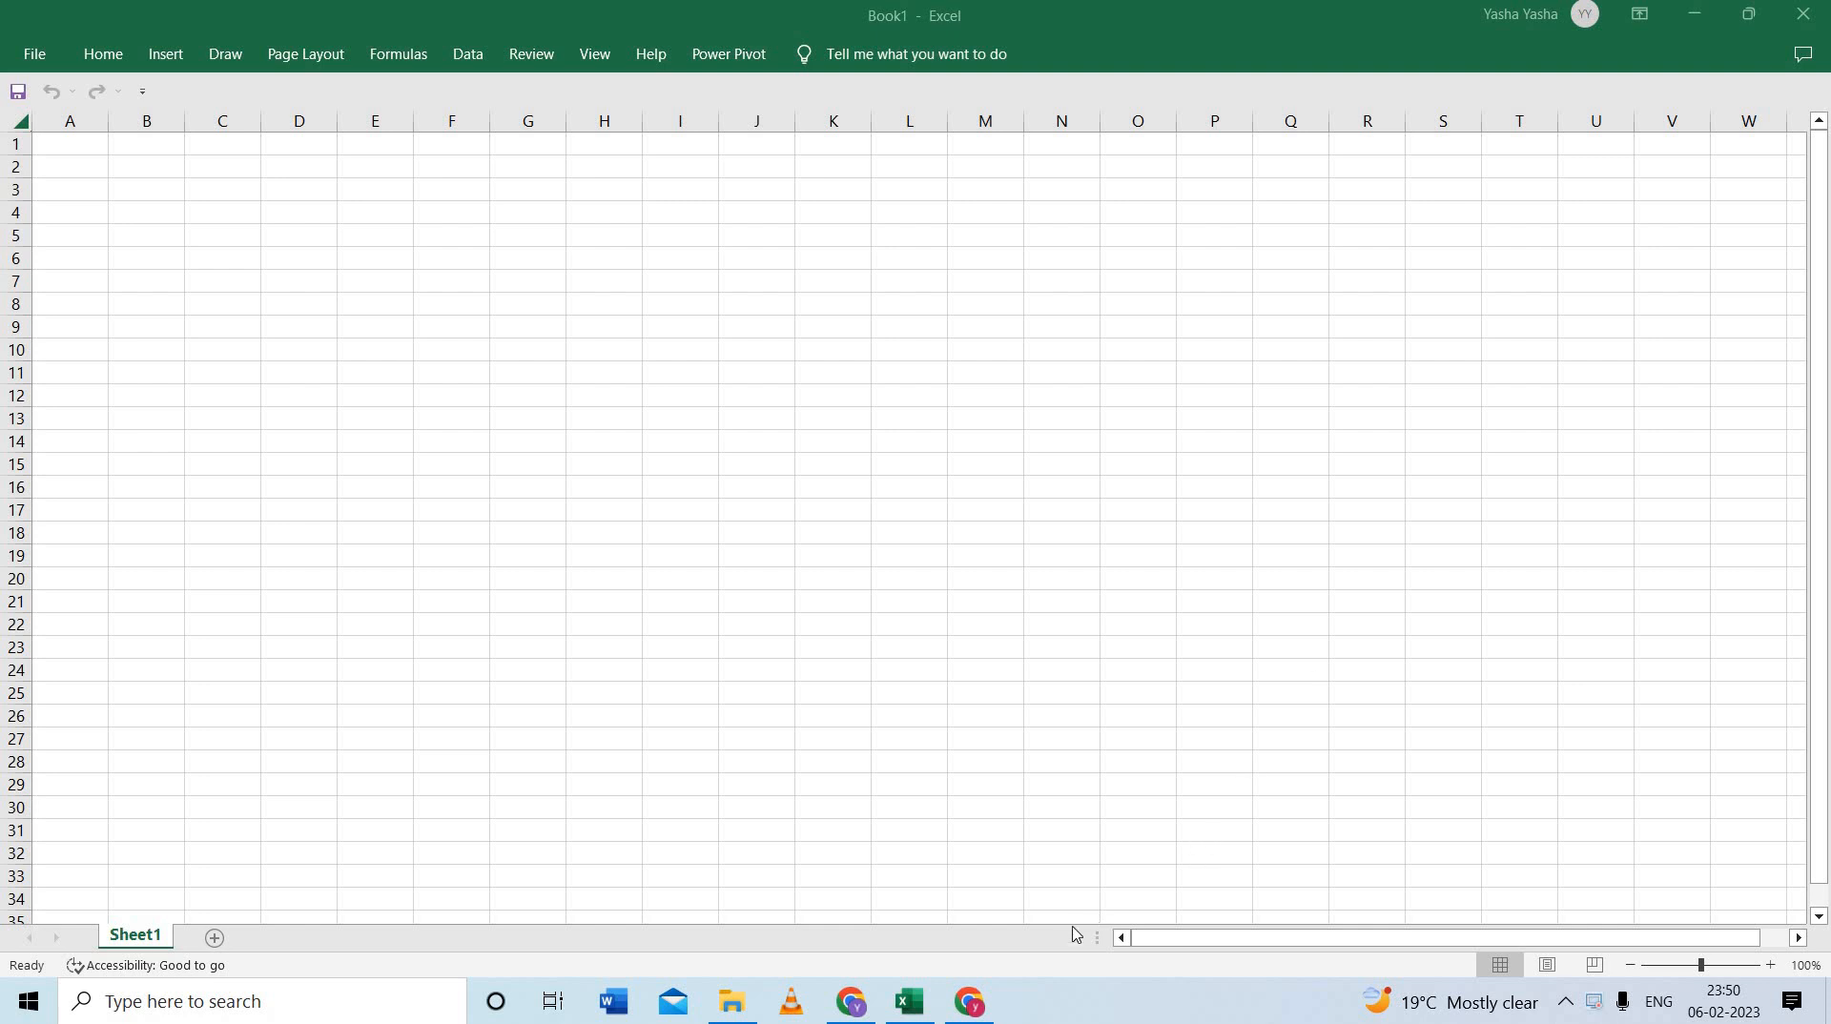
Switch to Chrome, search Google for yahoofinance and open the Yahoo Finance website
{"action": "left_click", "coordinate": [969, 1001]}
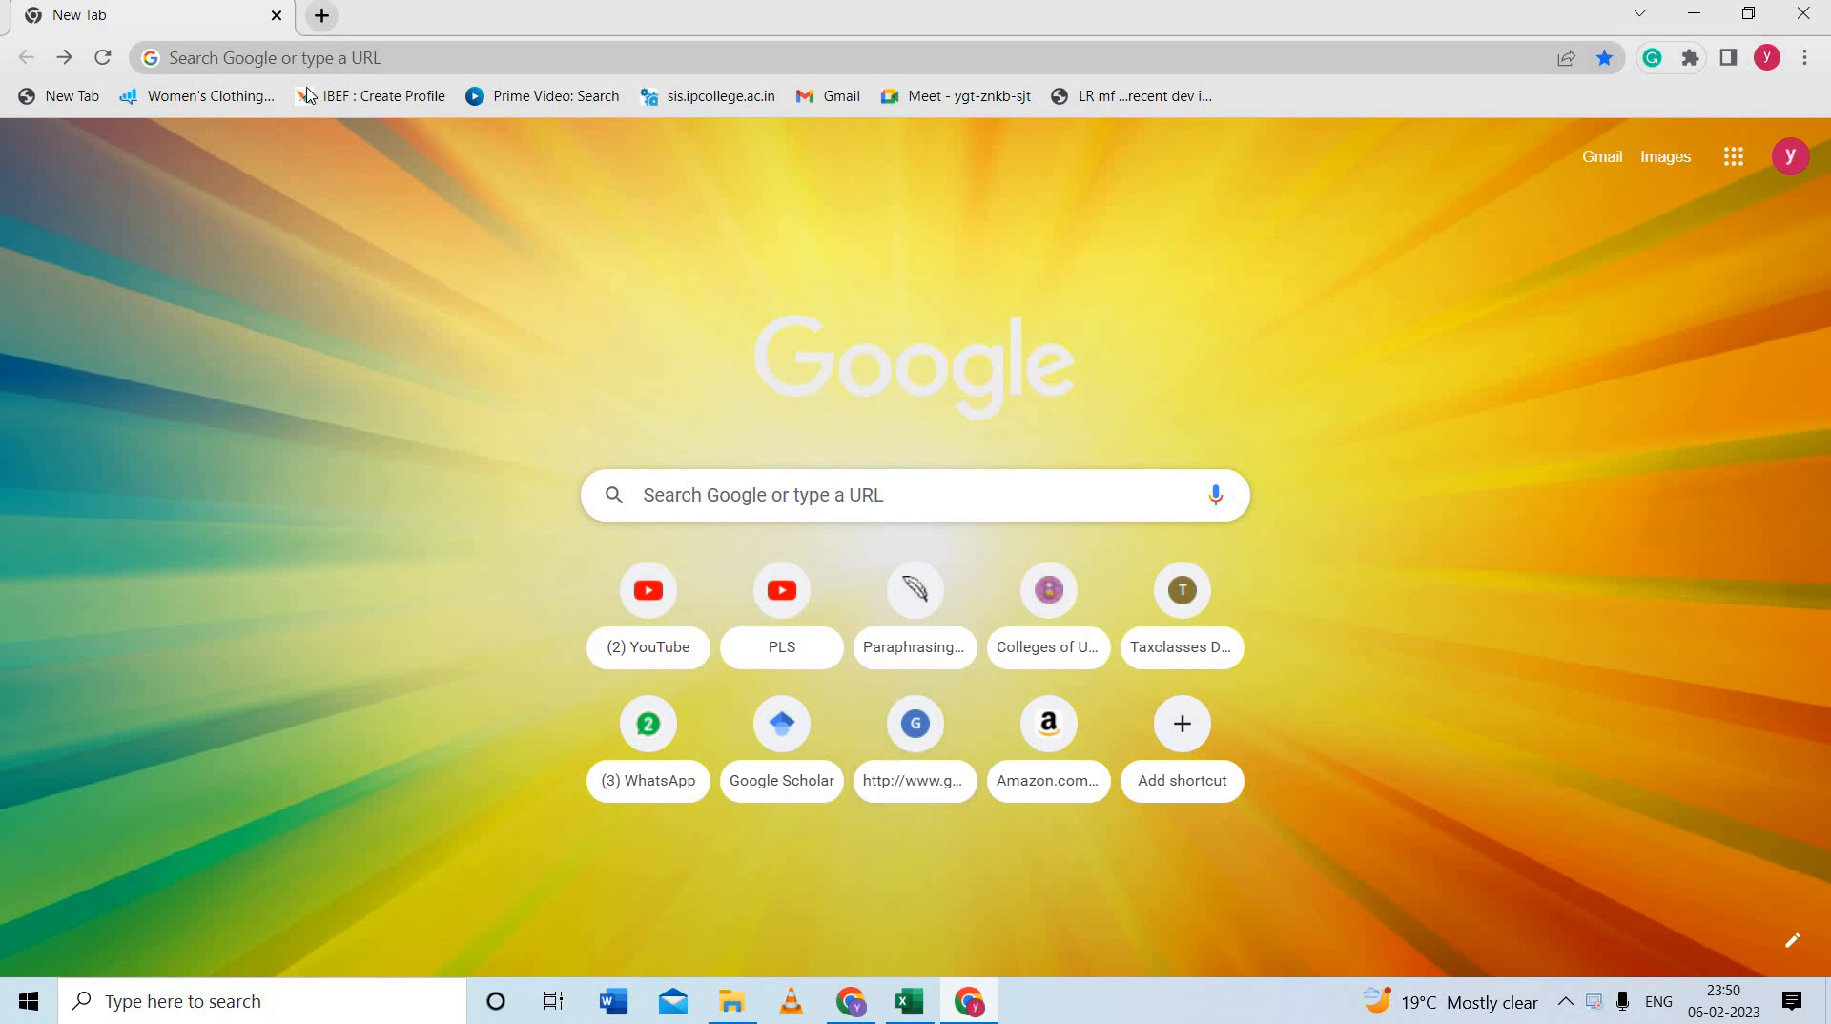
{"action": "left_click", "coordinate": [311, 56]}
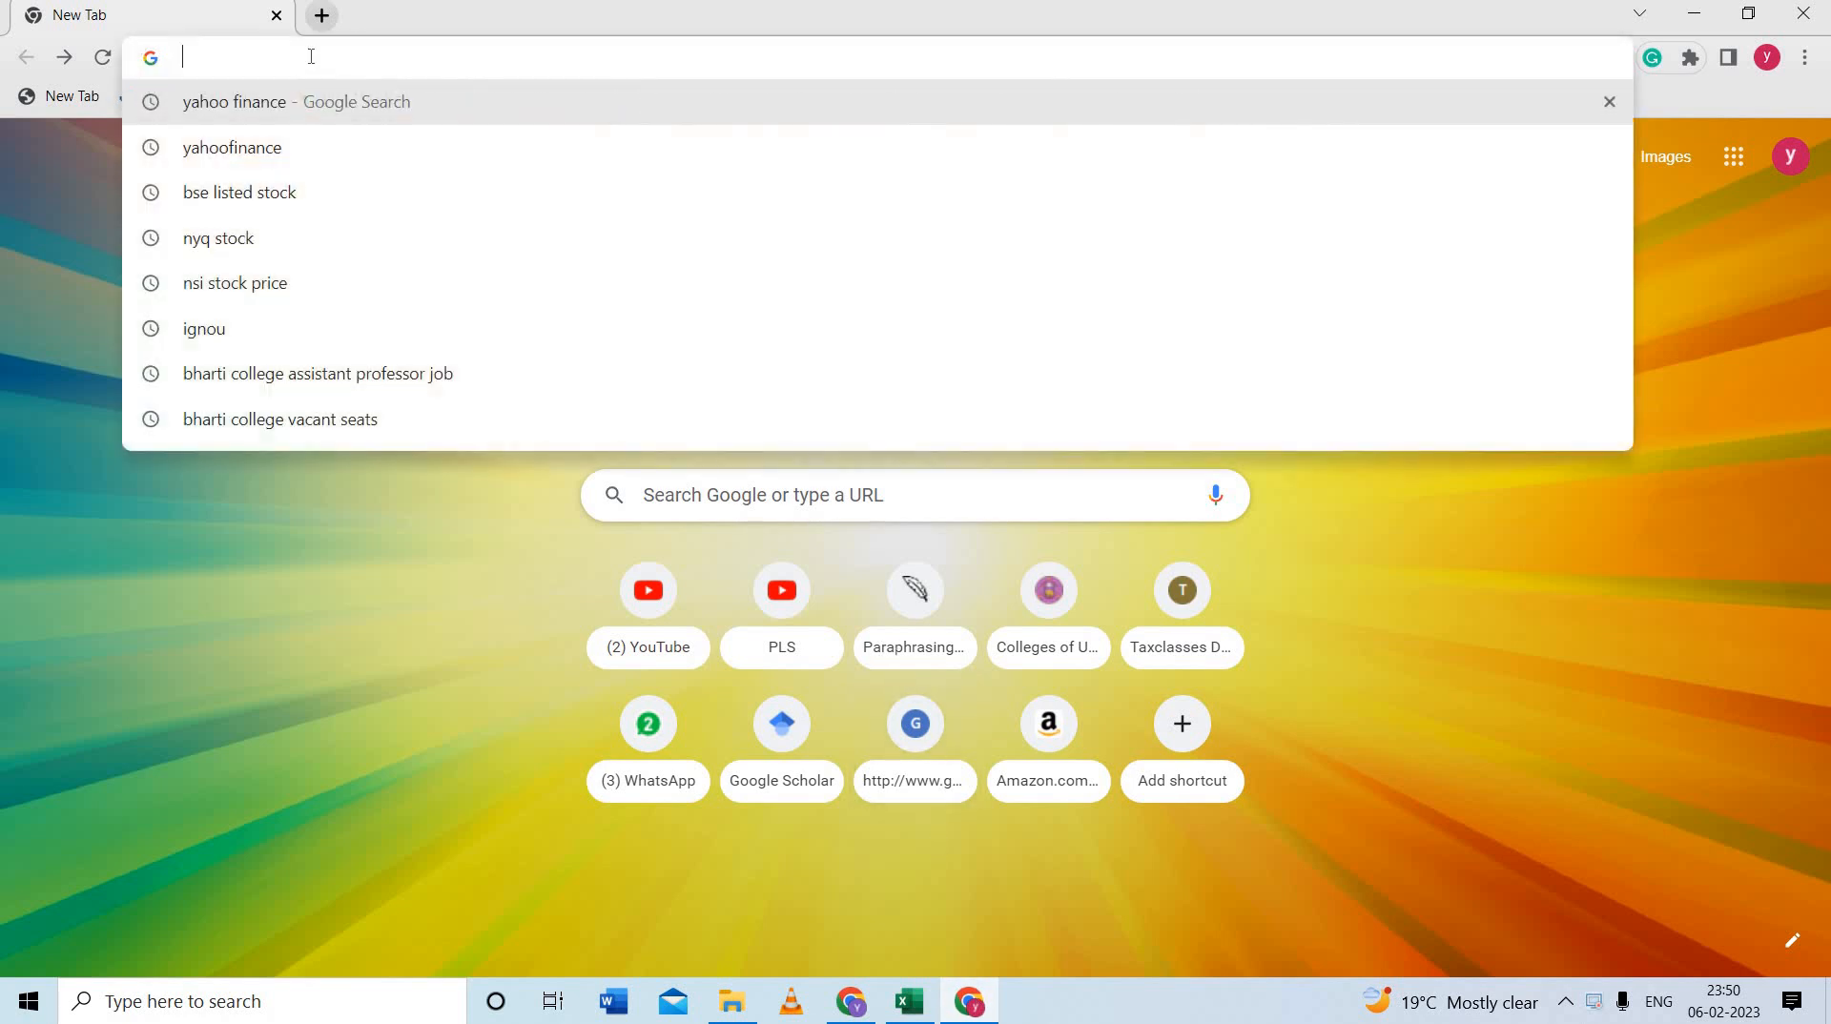
{"action": "type", "text": "YAHOO"}
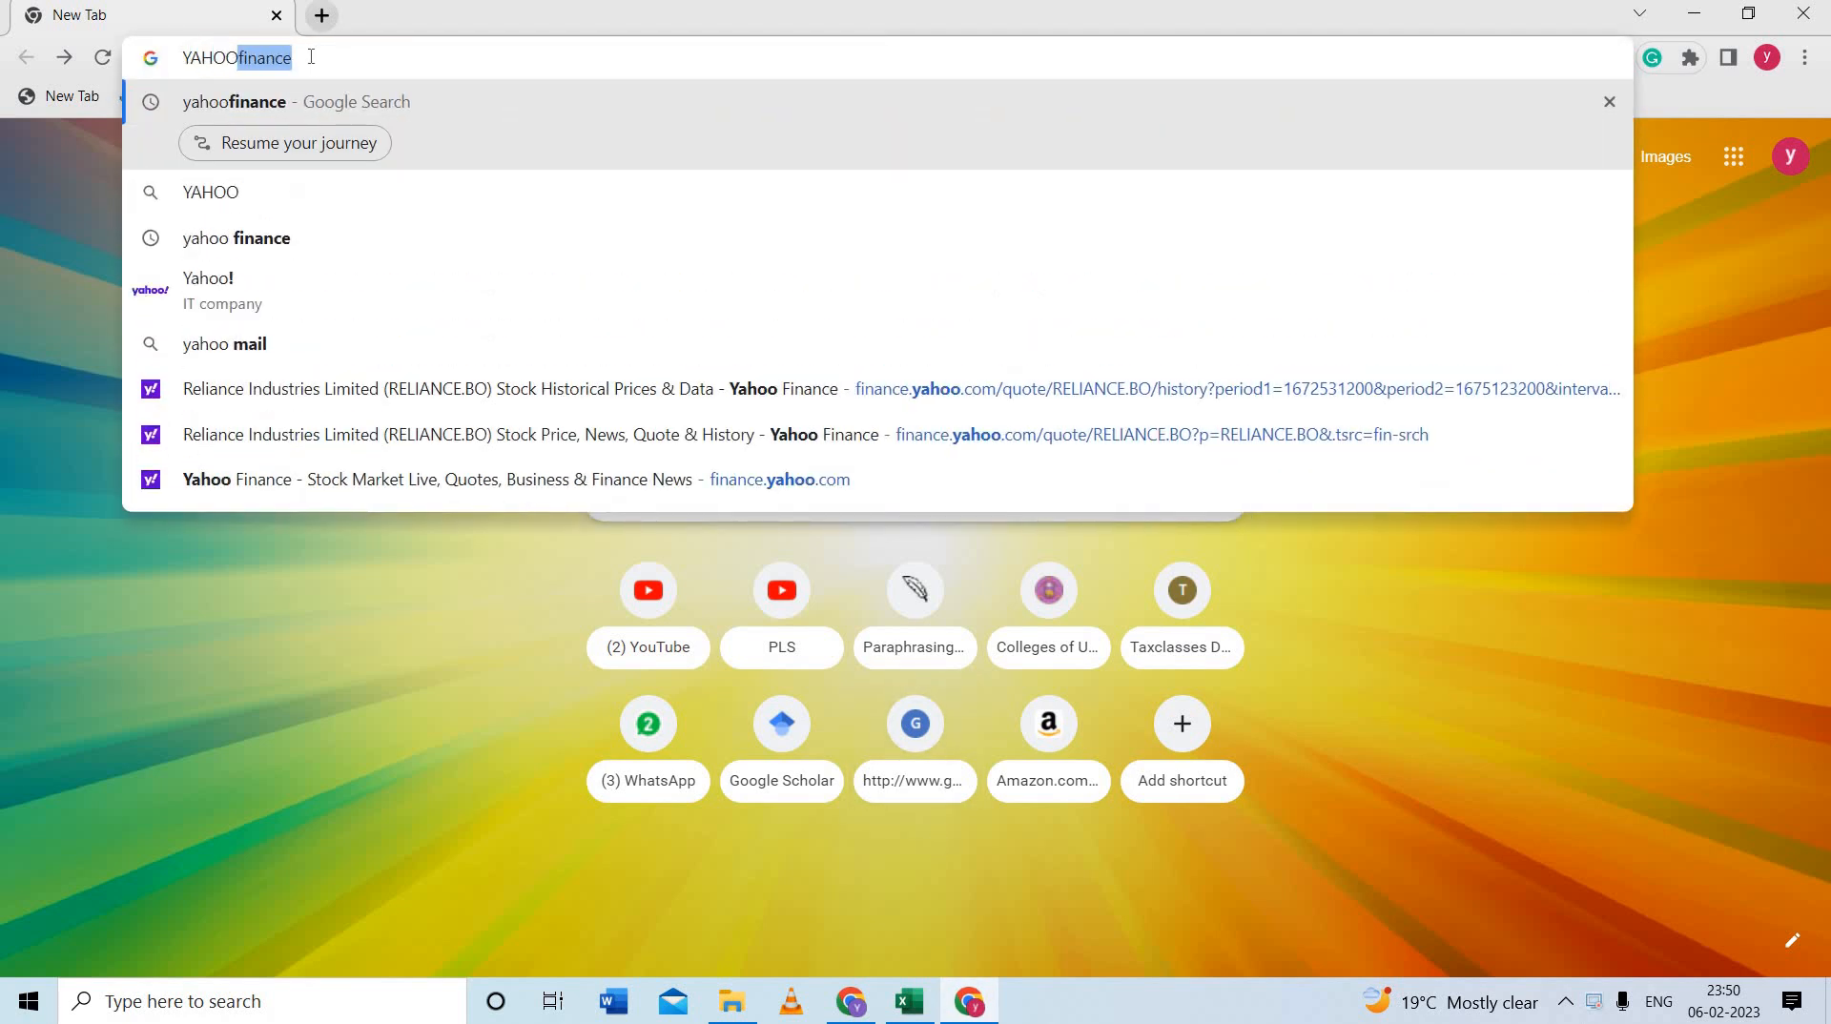
{"action": "key", "text": "Return"}
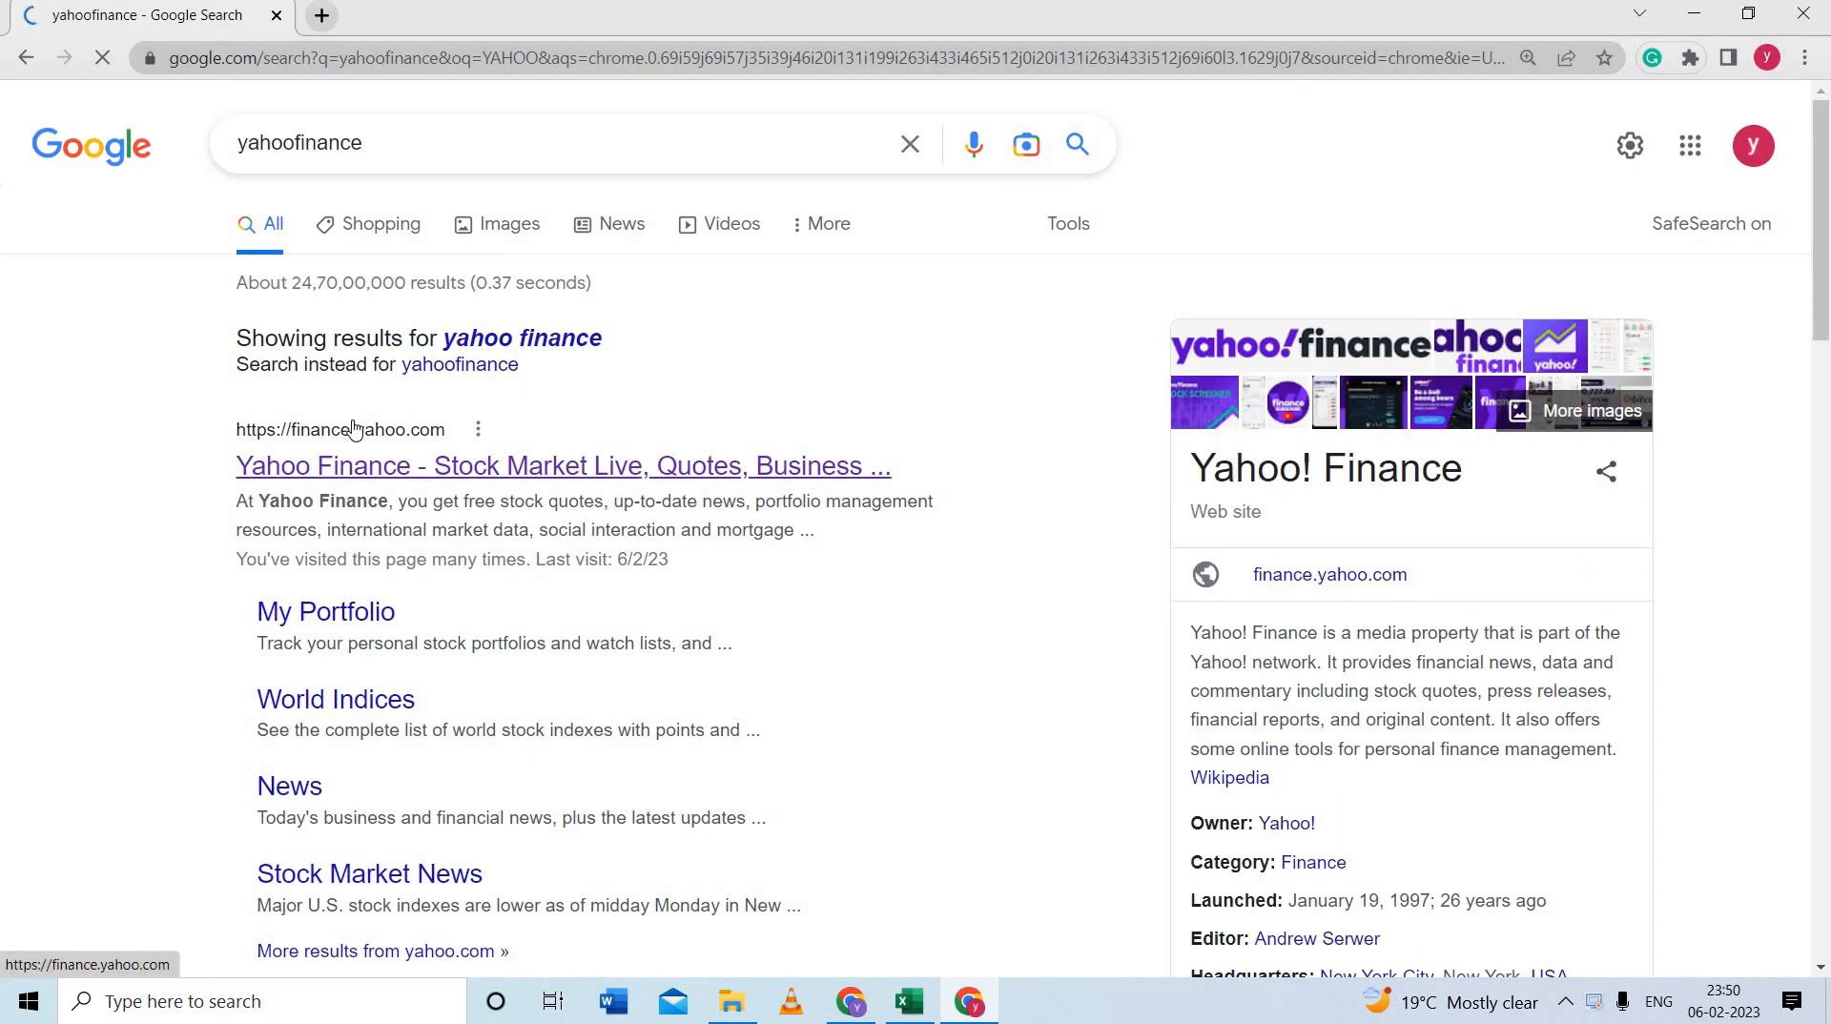
{"action": "left_click", "coordinate": [401, 476]}
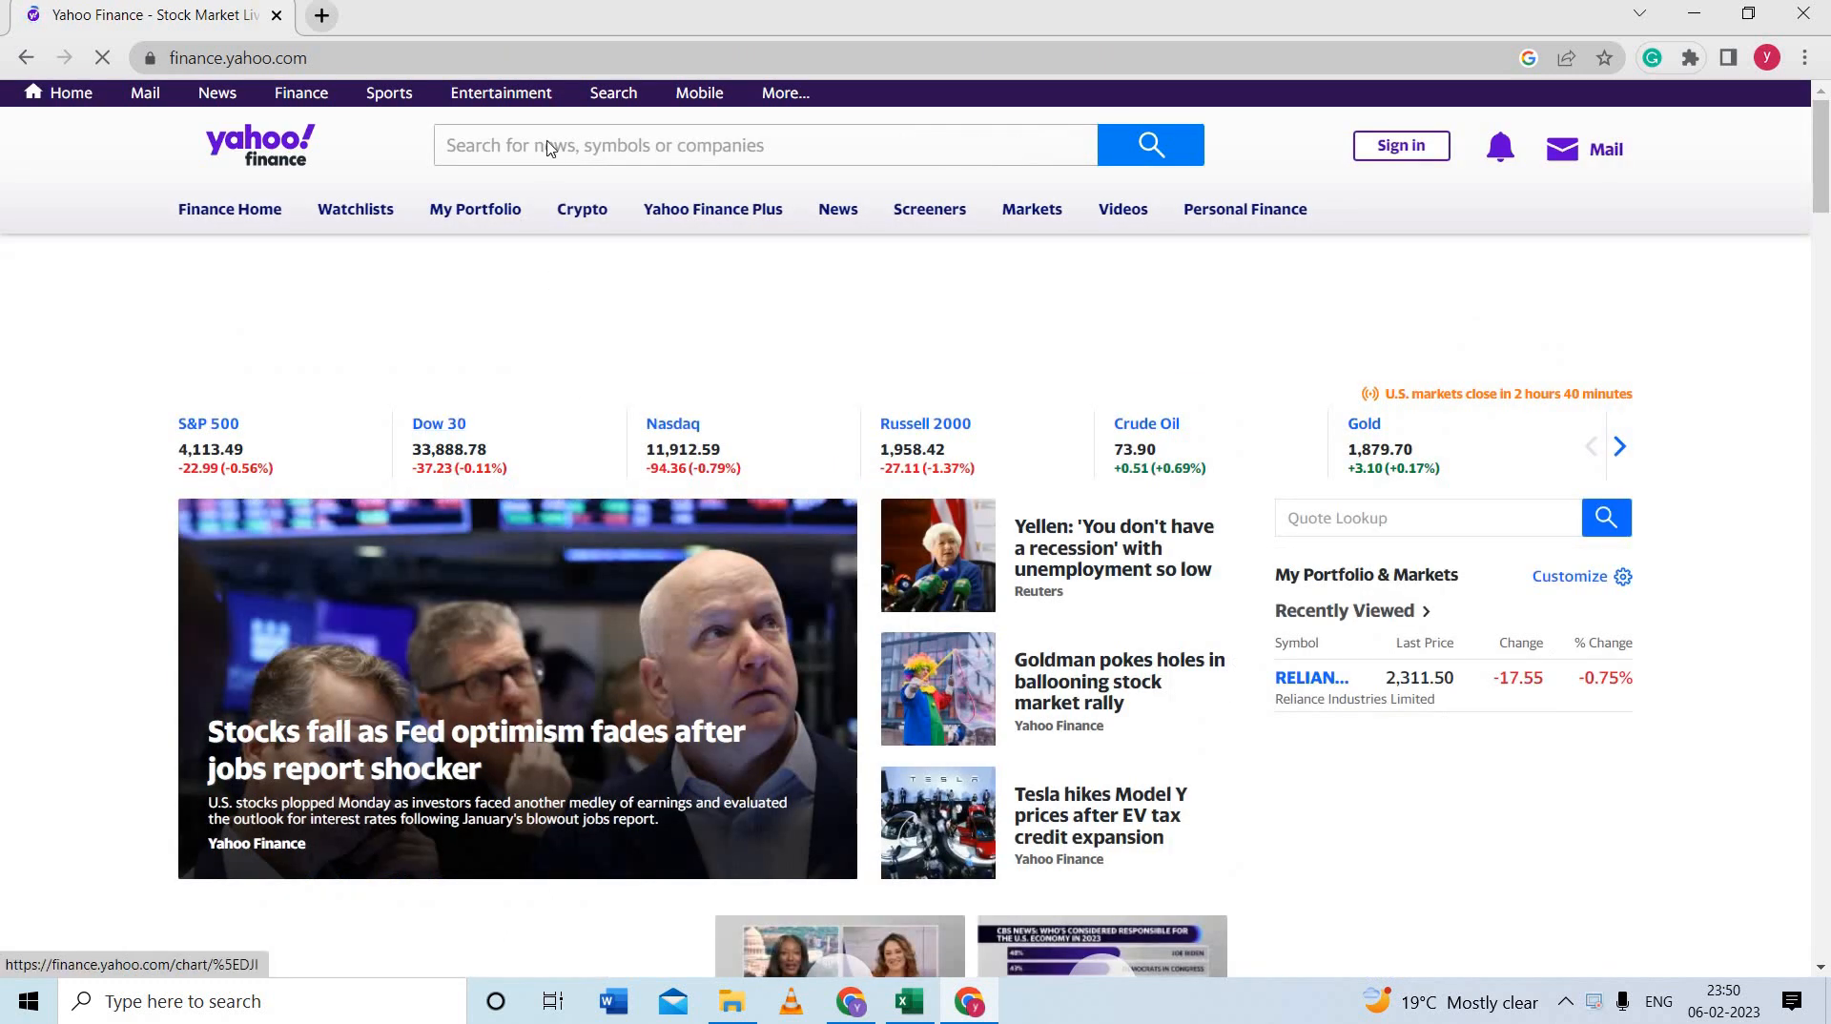
Search Yahoo Finance for RELIANCE IND, choose the BSE listing of Reliance Industries Limited and open its historical data
{"action": "left_click", "coordinate": [540, 148]}
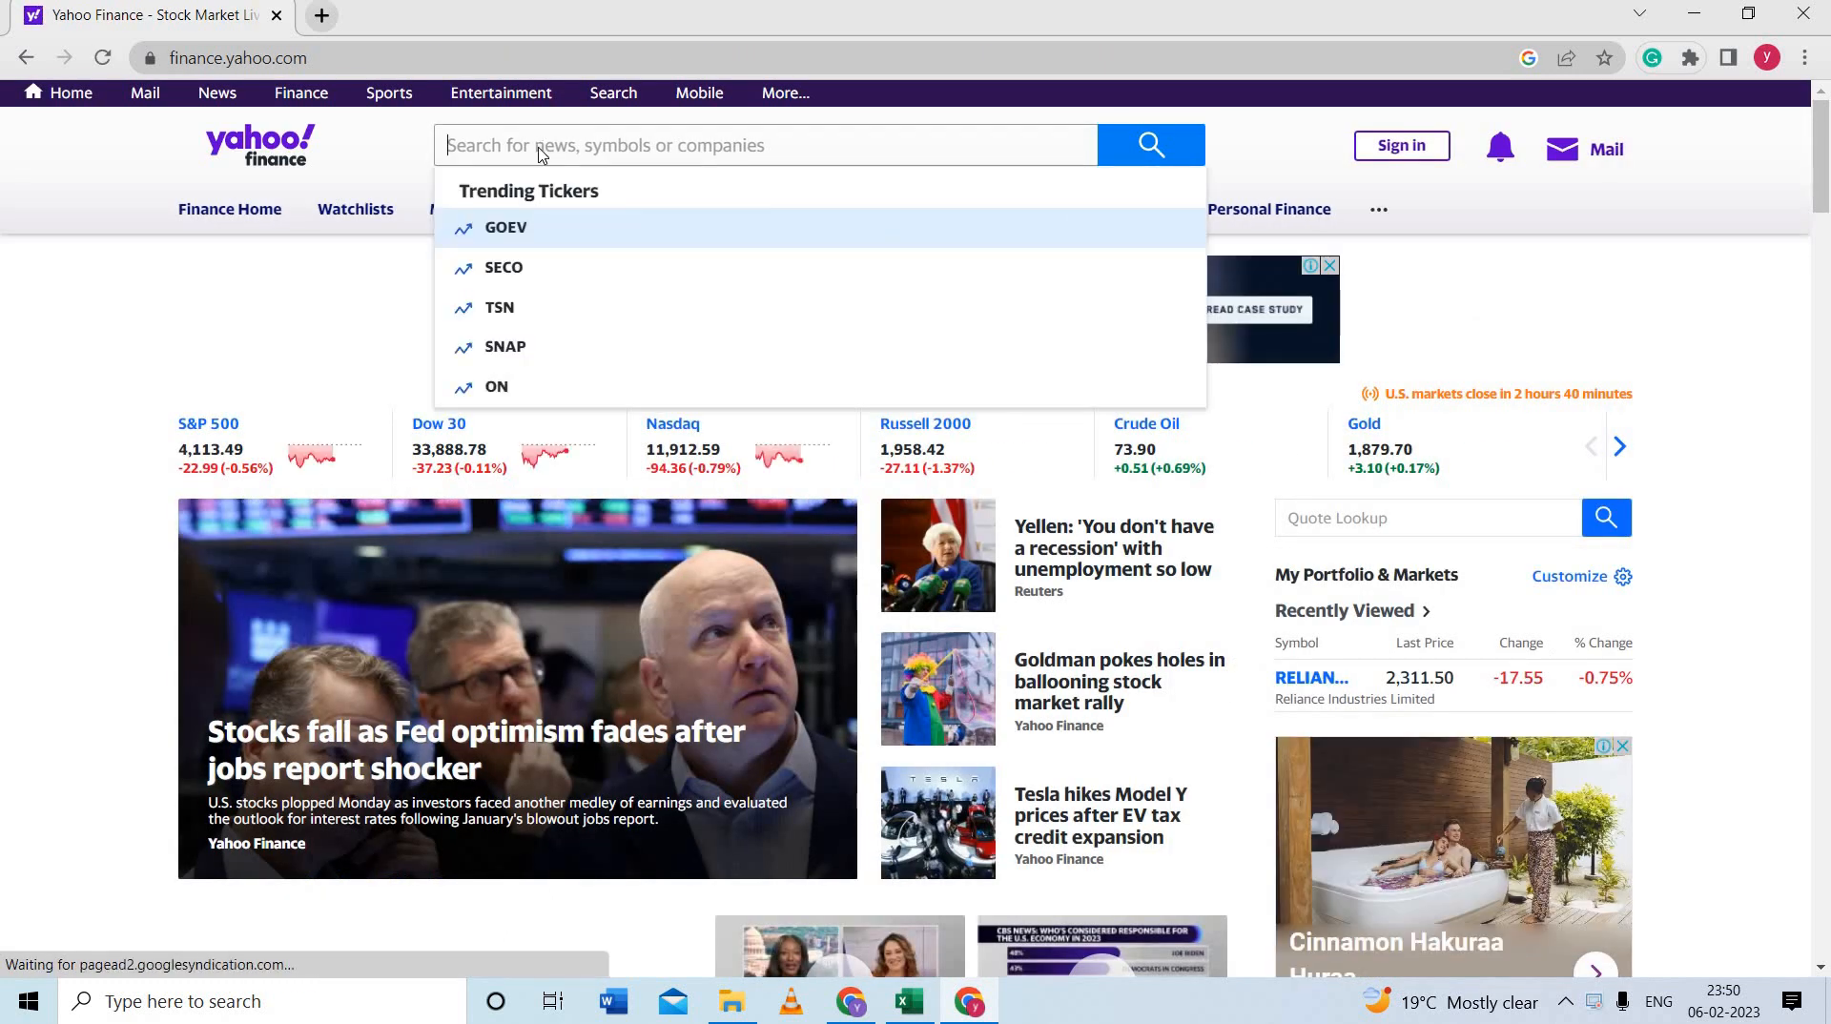
{"action": "type", "text": "RELIANC"}
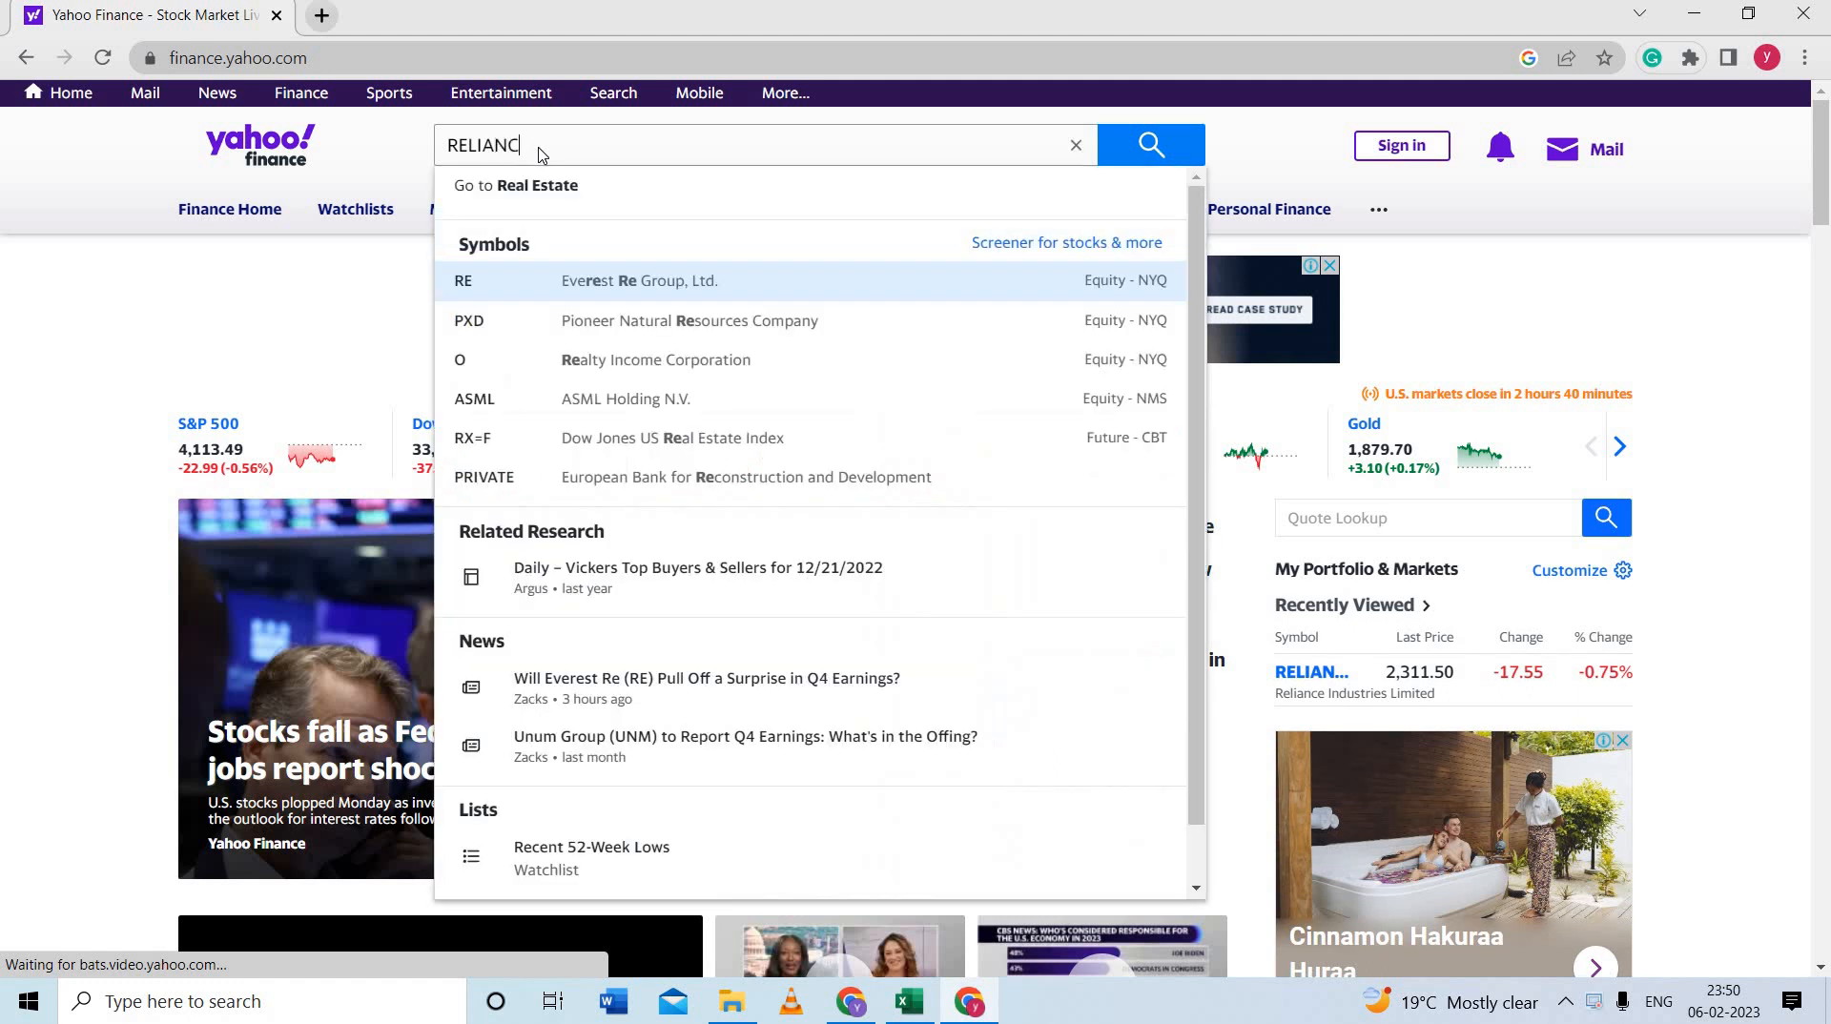
{"action": "type", "text": "E IND"}
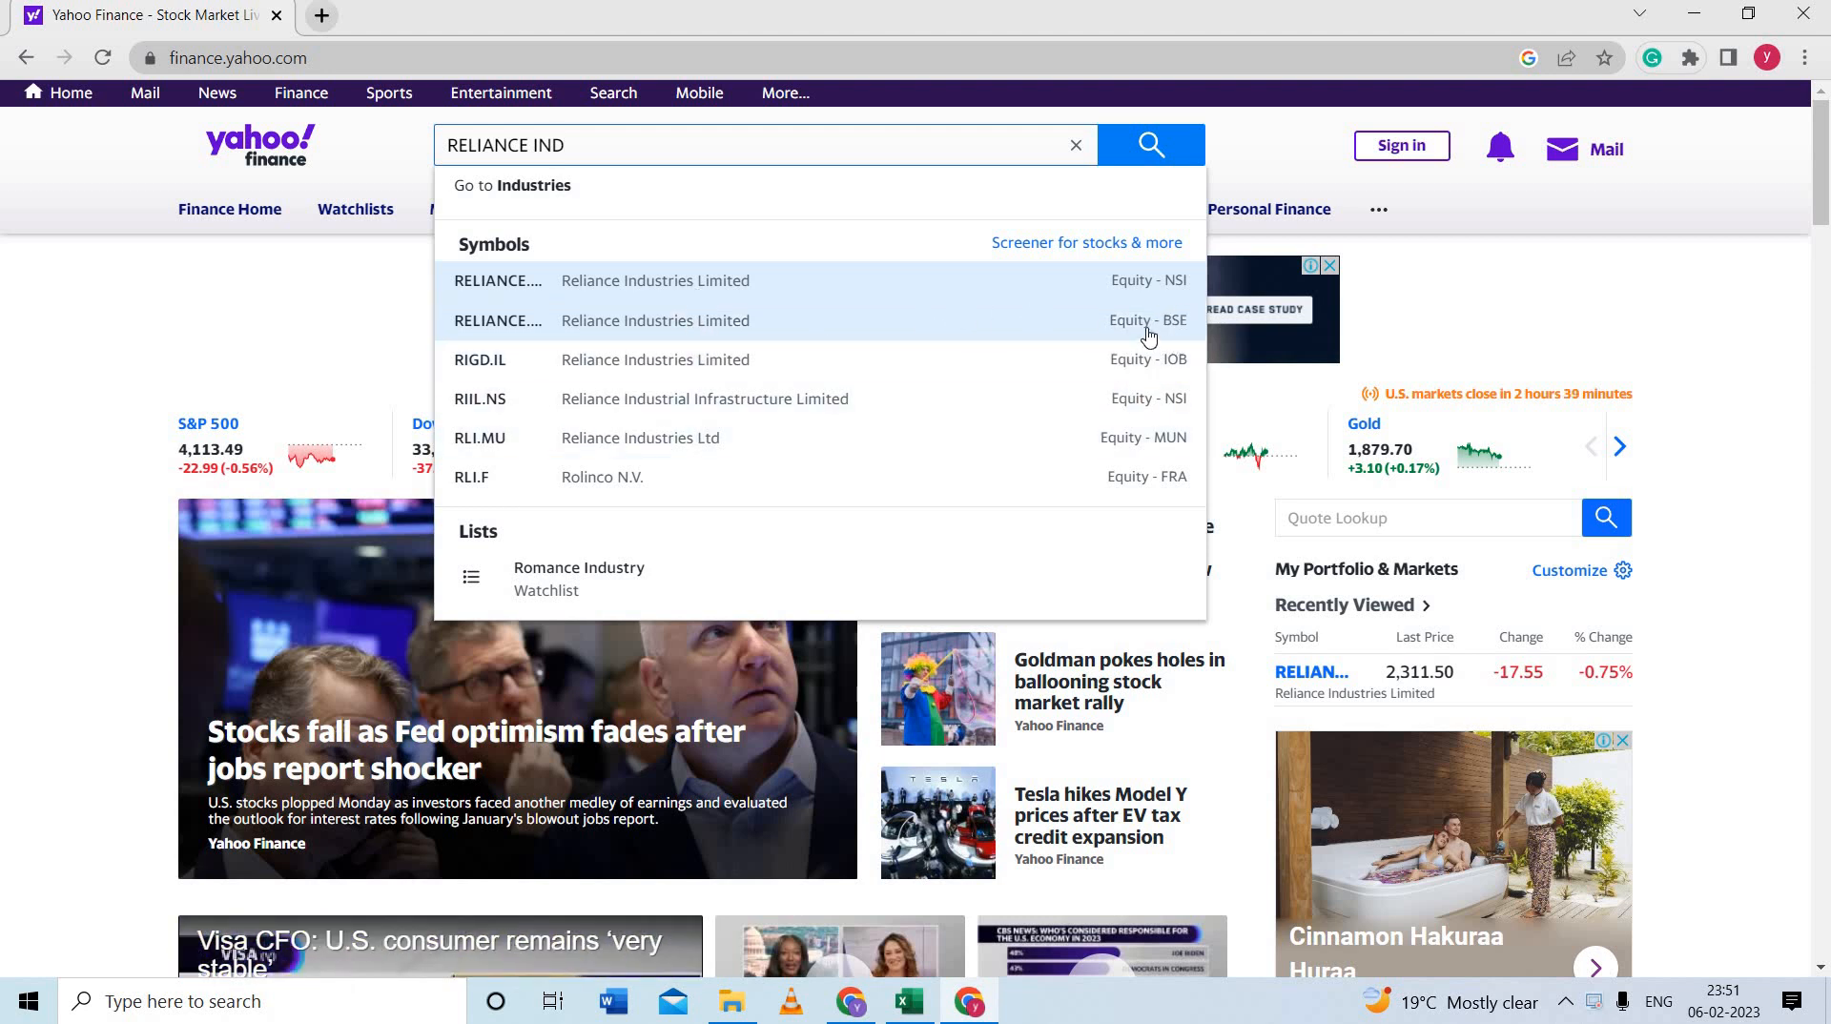
{"action": "left_click", "coordinate": [707, 324]}
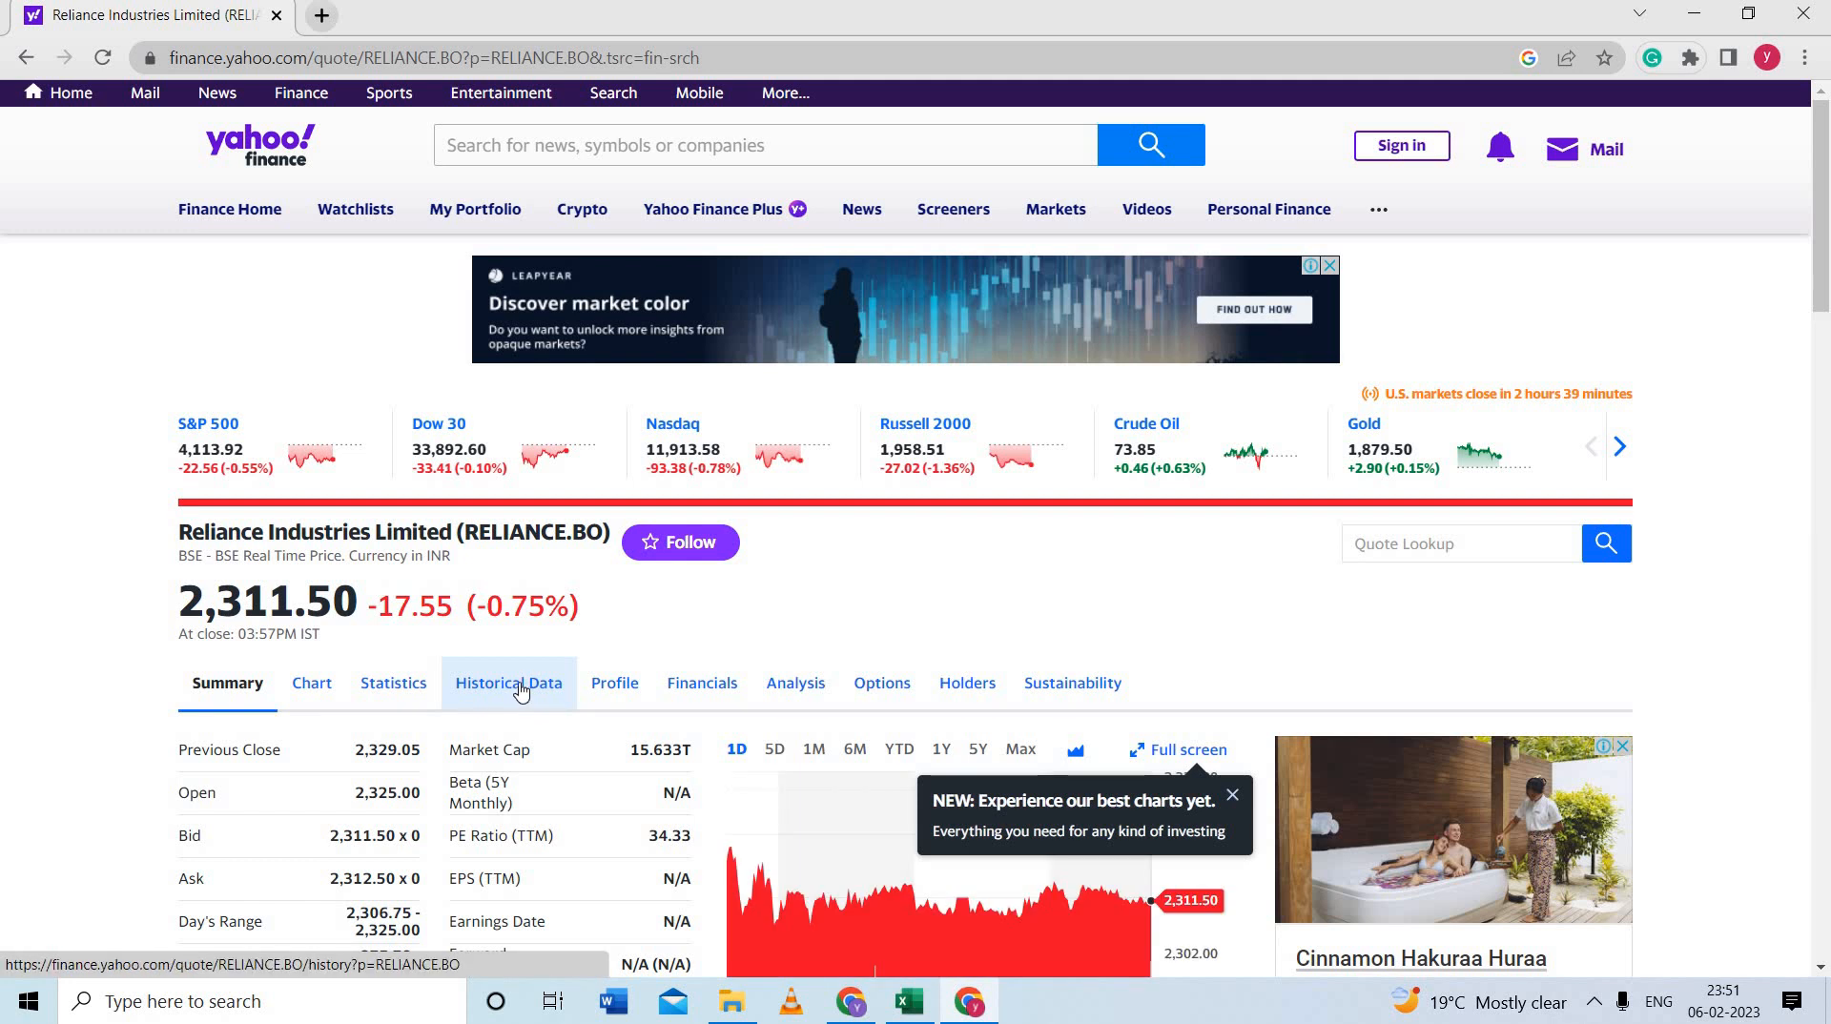
{"action": "left_click", "coordinate": [520, 687]}
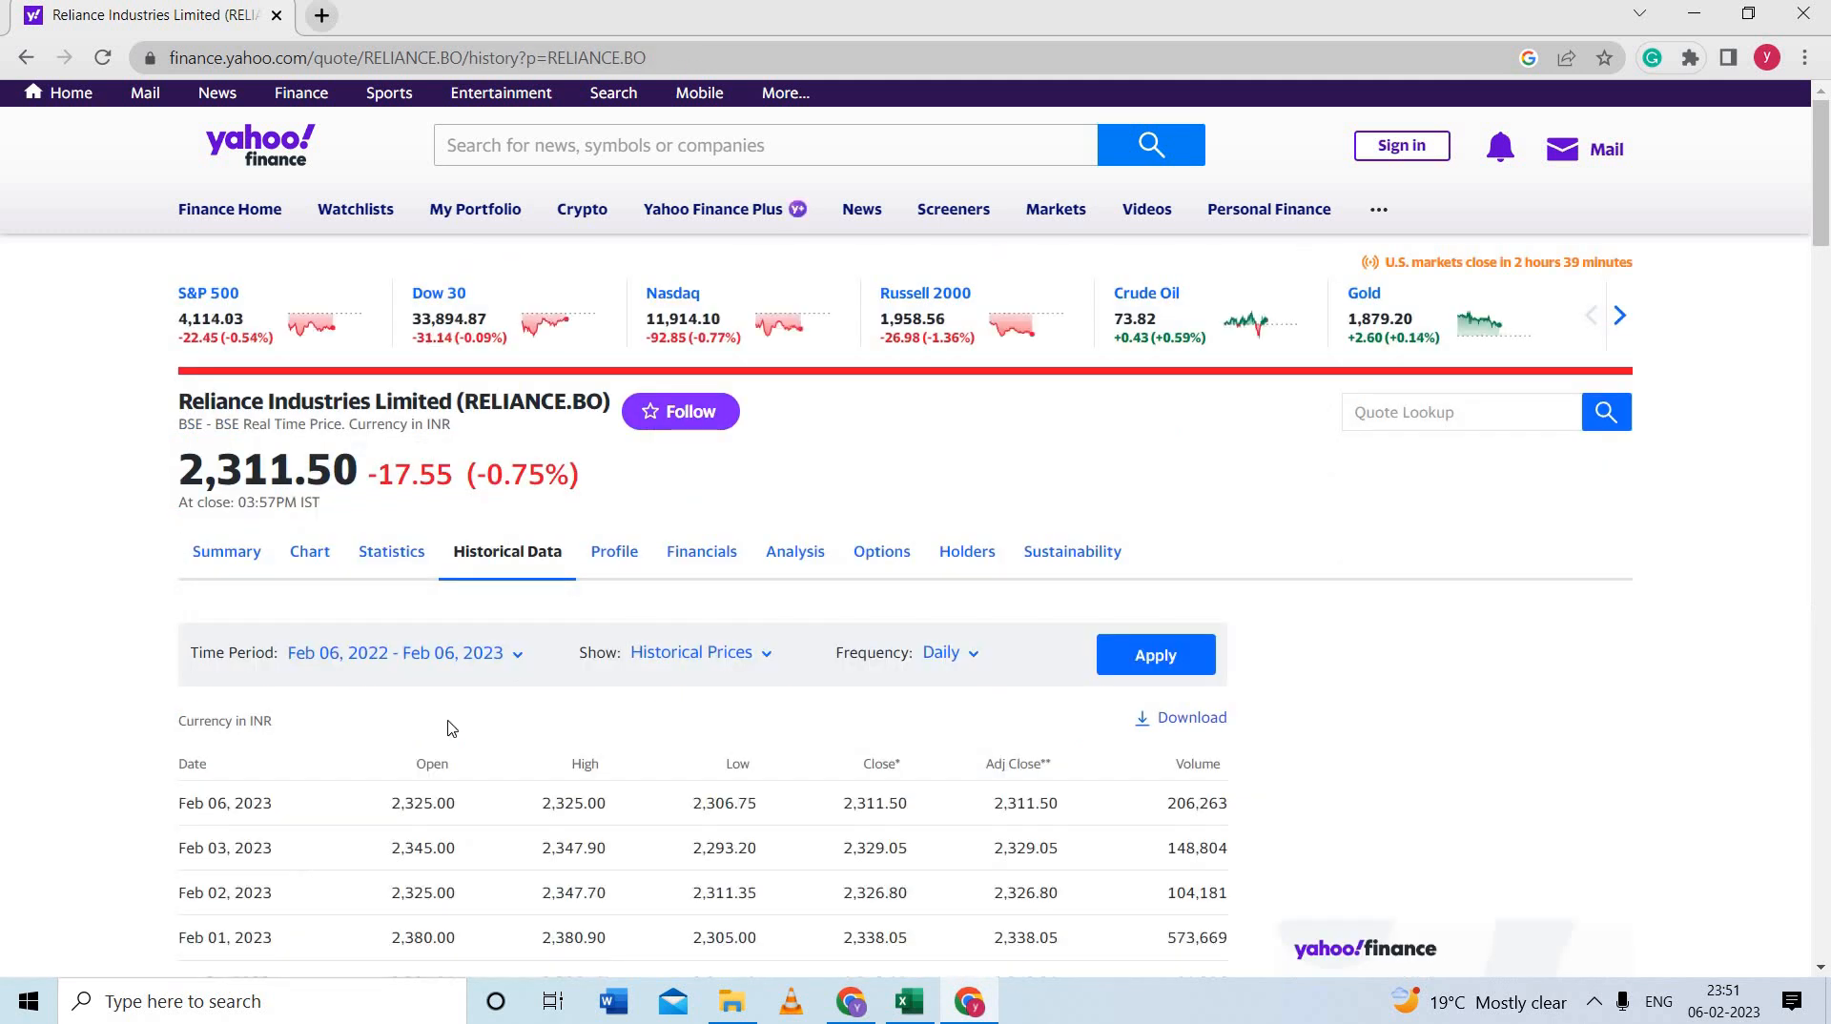
Set the start date of the historical data's time period to 01-01-2023
{"action": "scroll", "coordinate": [400, 768], "scroll_direction": "down", "scroll_amount": 3}
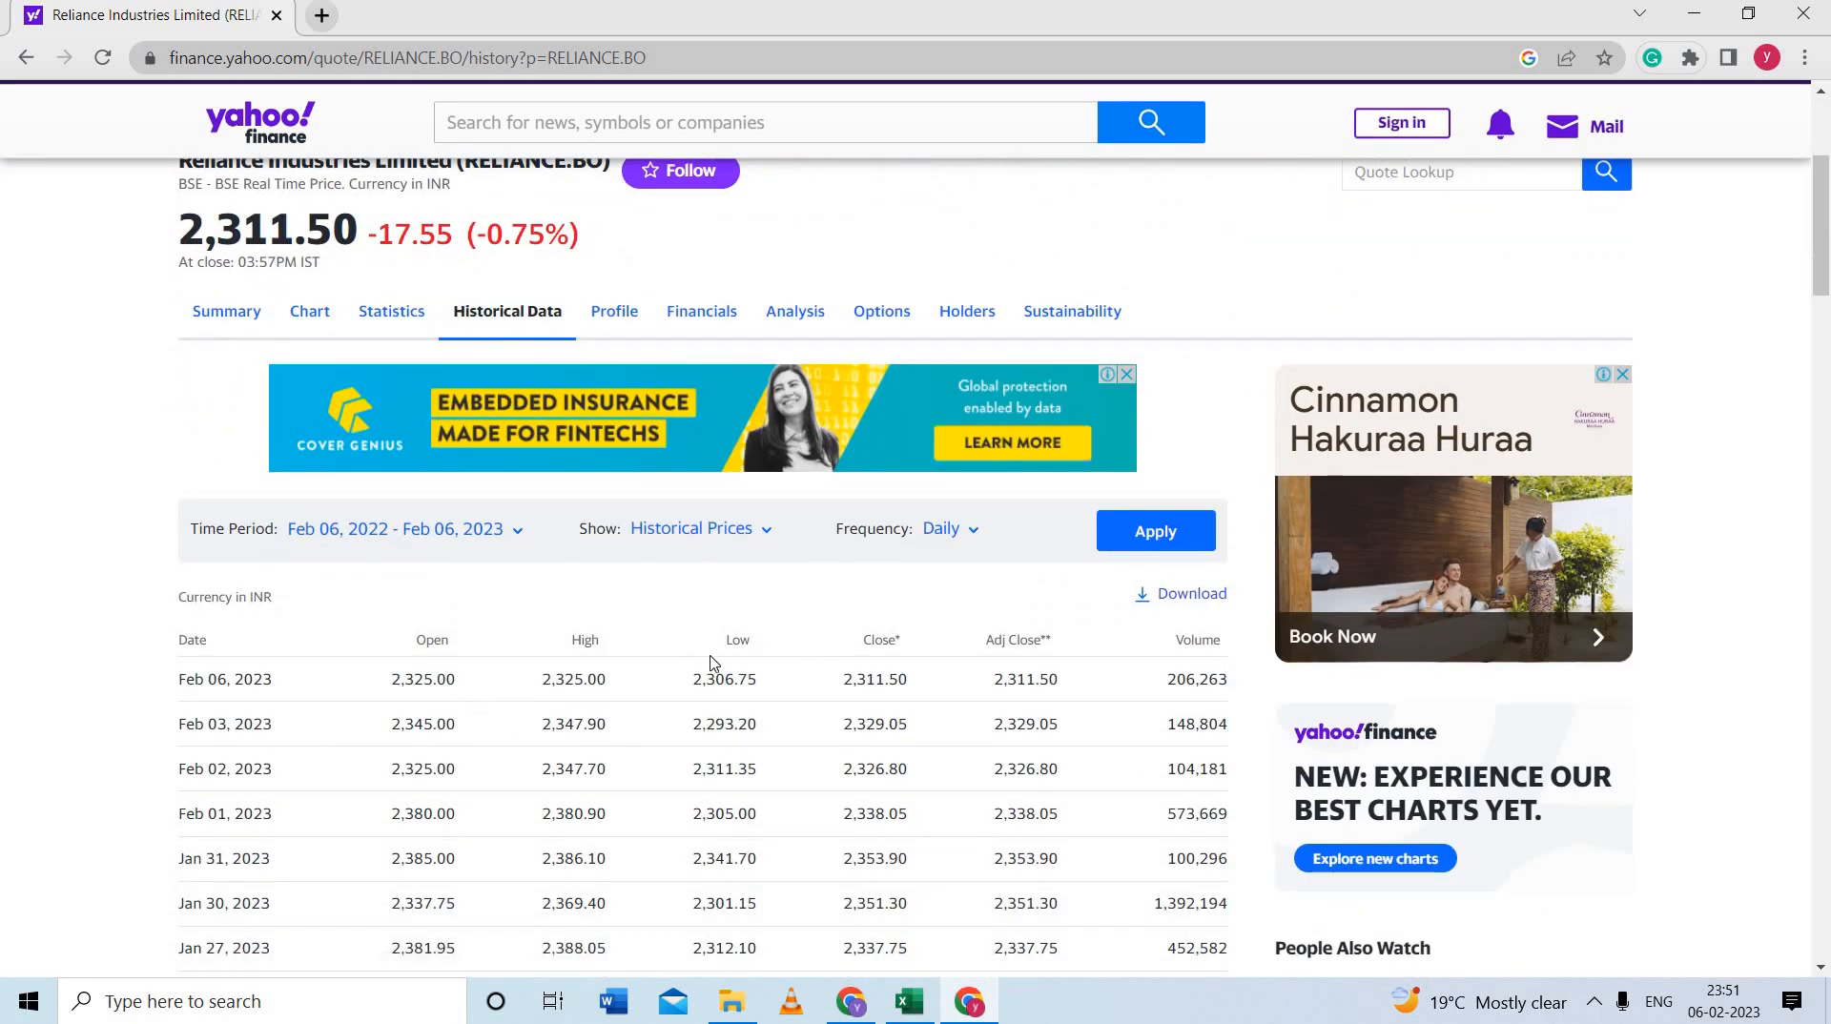
{"action": "left_click", "coordinate": [407, 534]}
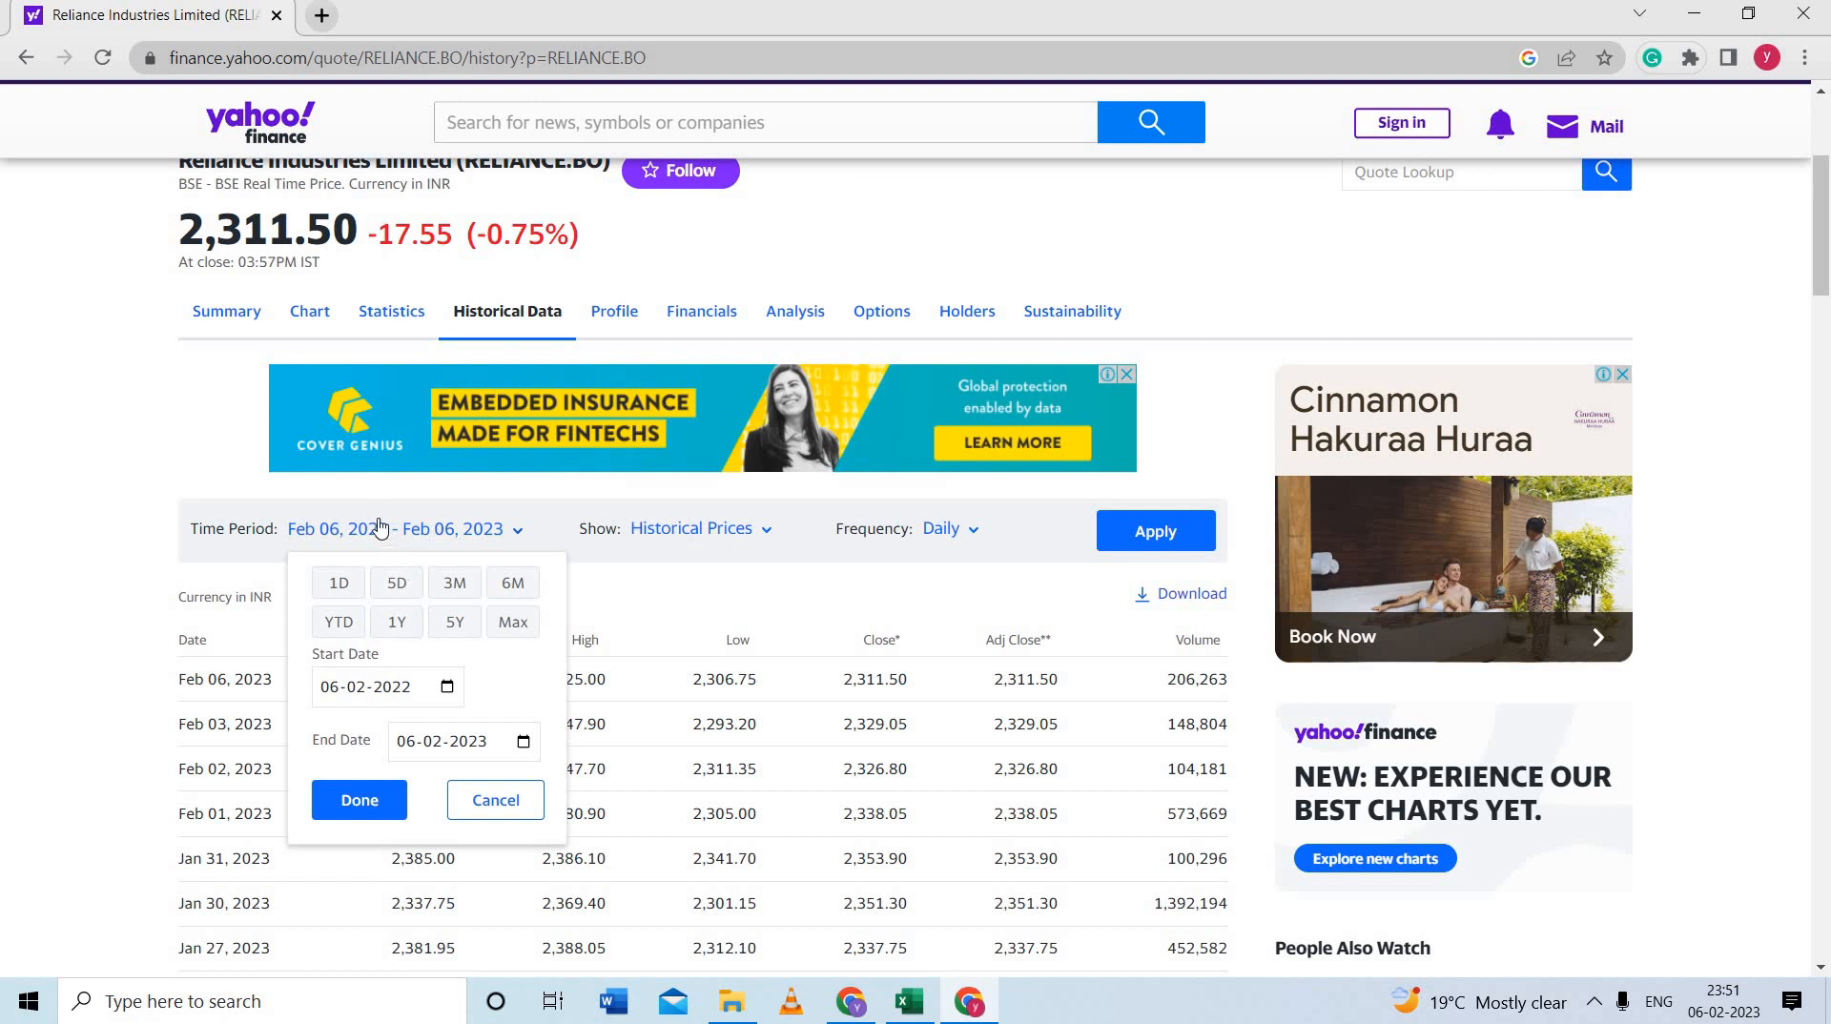
{"action": "left_click", "coordinate": [447, 688]}
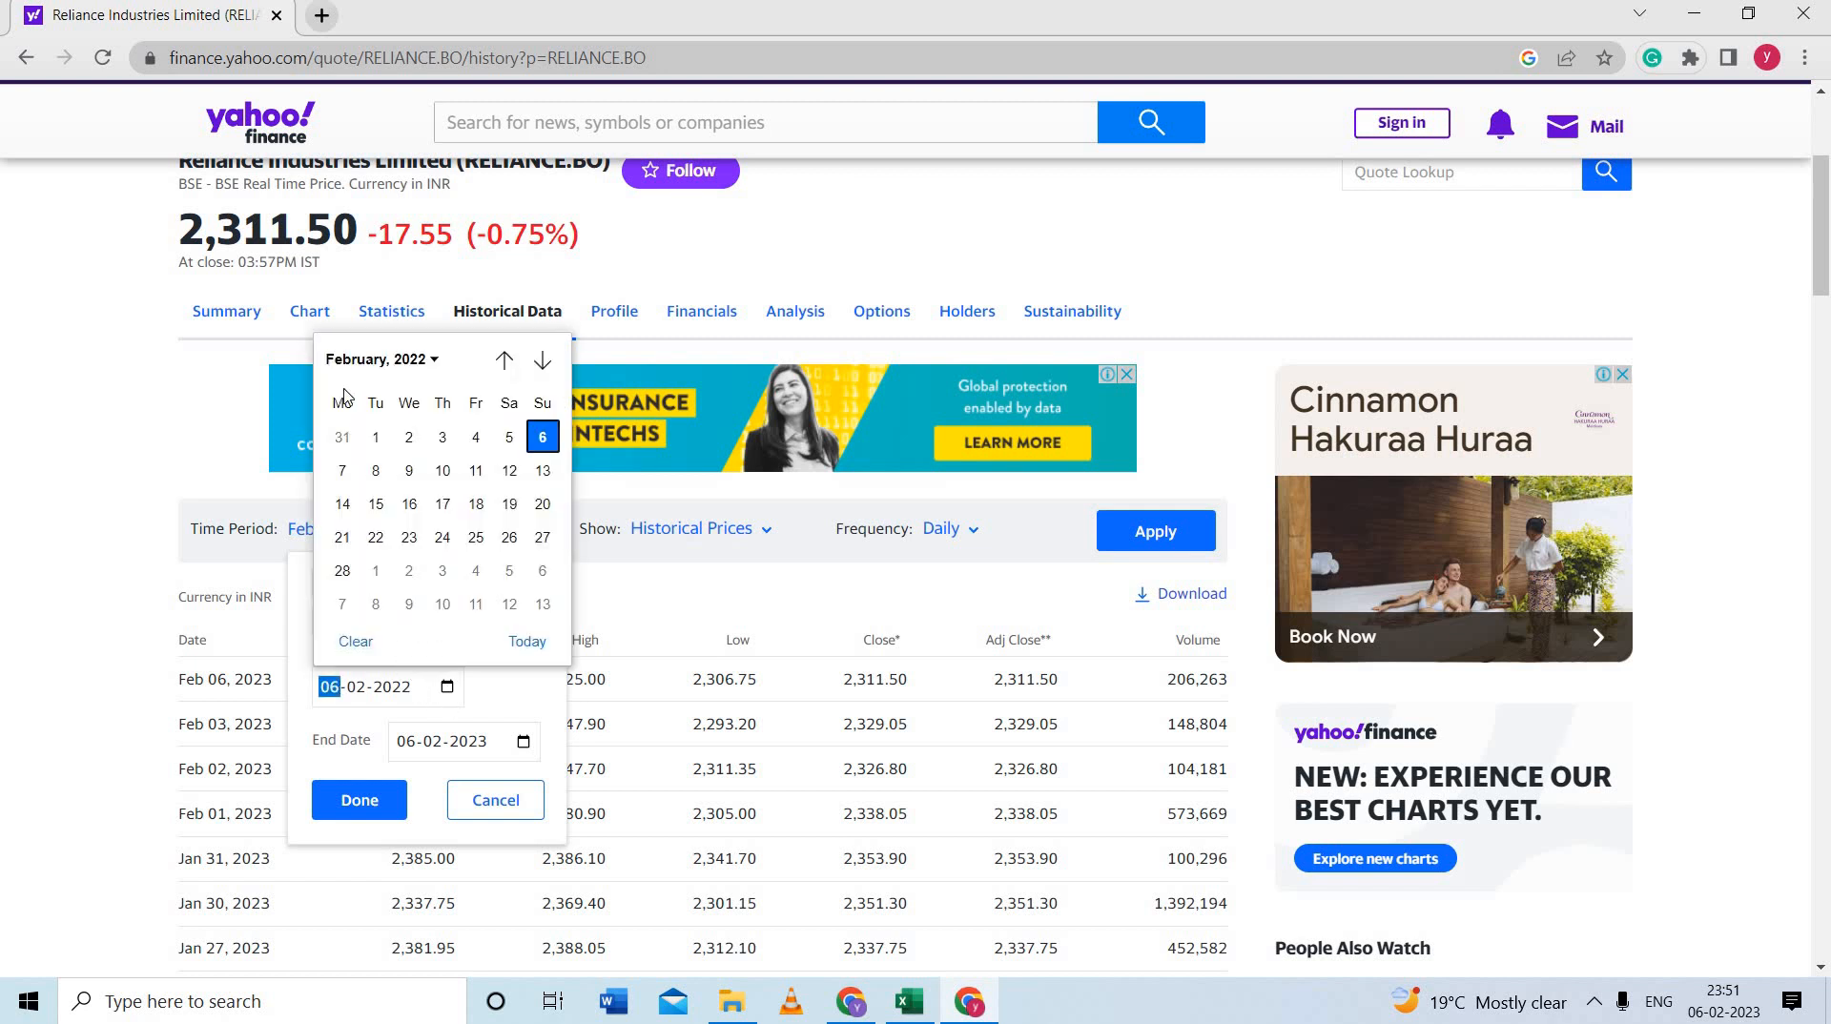
{"action": "left_click", "coordinate": [427, 360]}
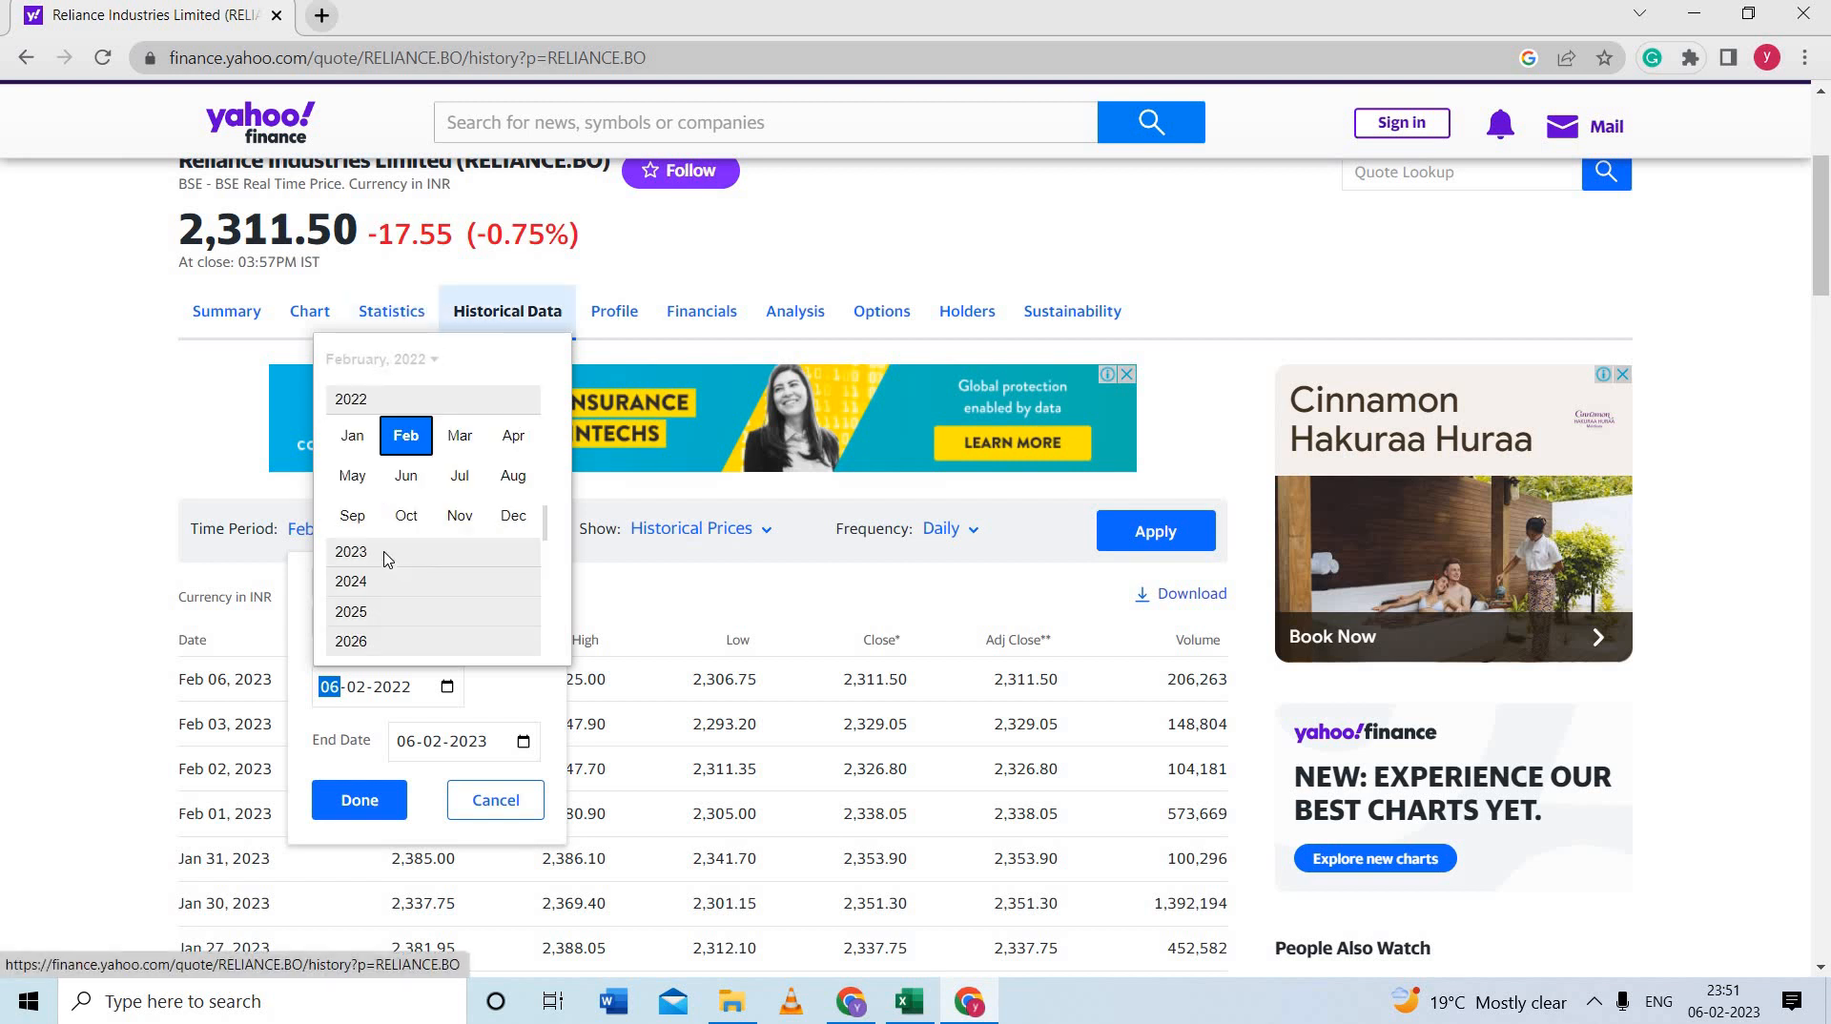
{"action": "left_click", "coordinate": [385, 559]}
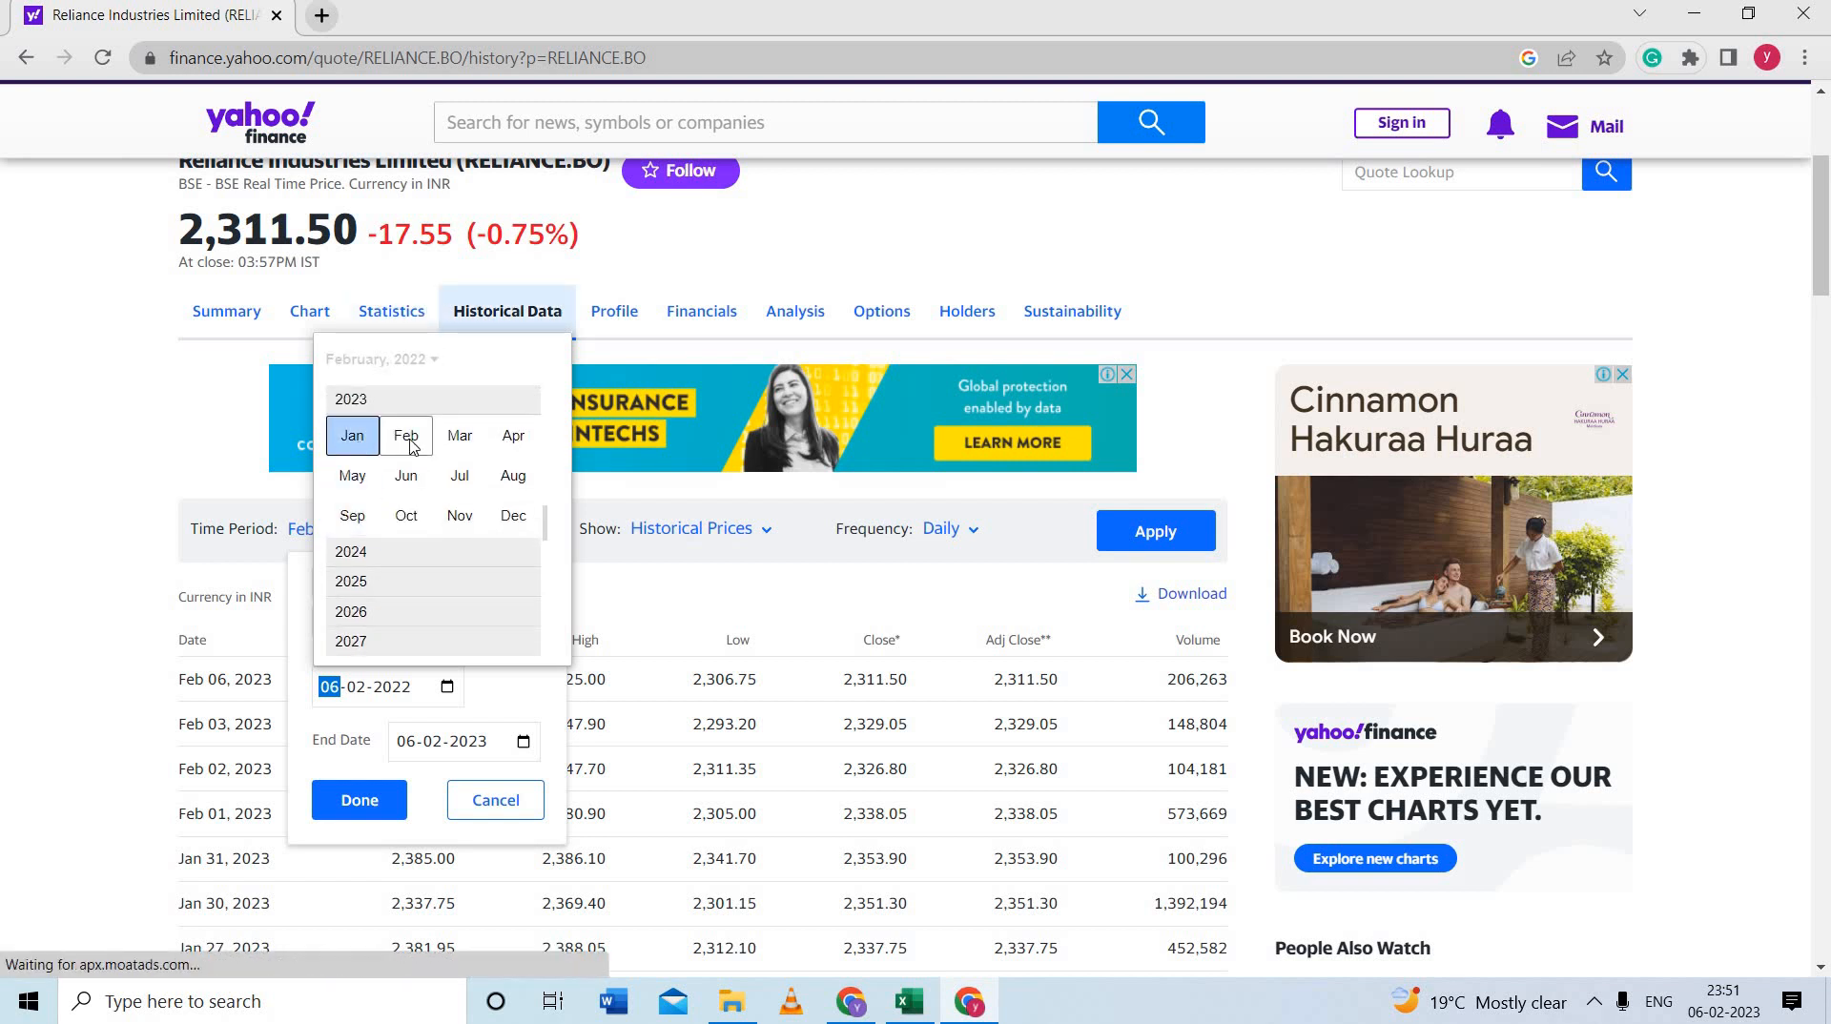
{"action": "left_click", "coordinate": [351, 435]}
{"action": "left_click", "coordinate": [547, 446]}
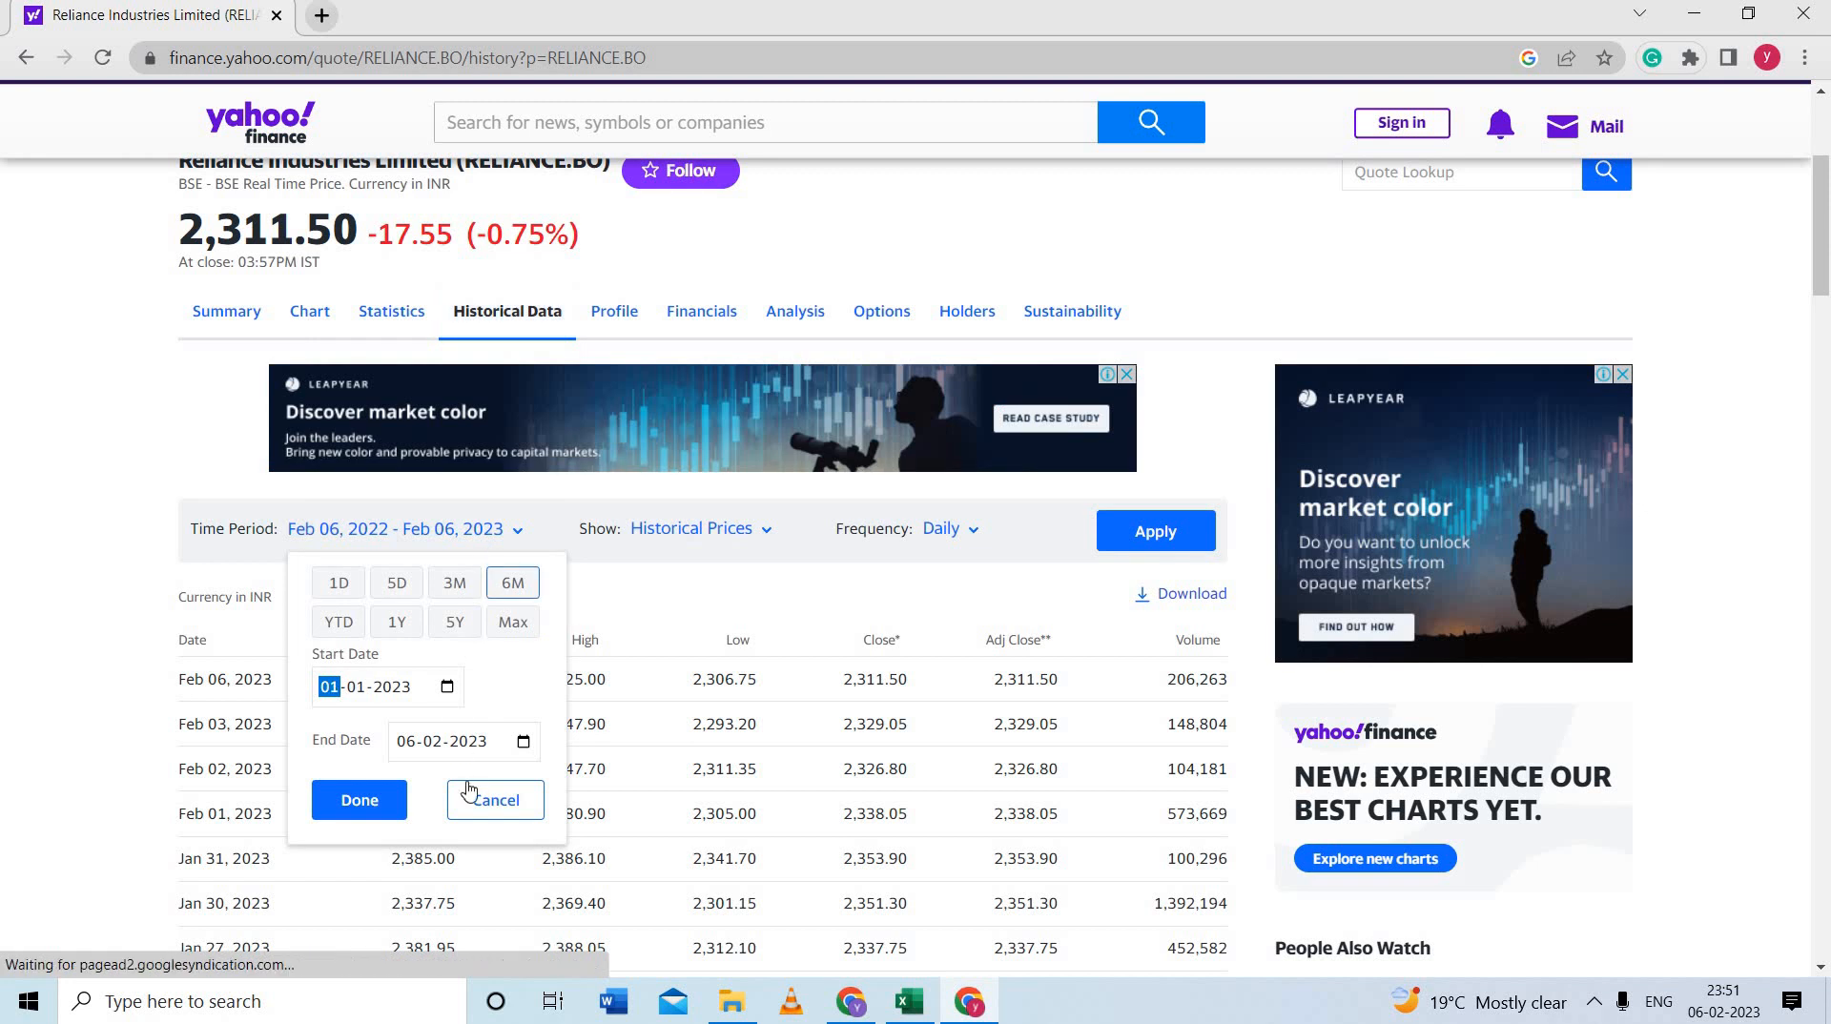
Set the end date of the time period to 31-01-2023 and apply the date range to the price table
{"action": "left_click", "coordinate": [523, 742]}
{"action": "left_click", "coordinate": [481, 422]}
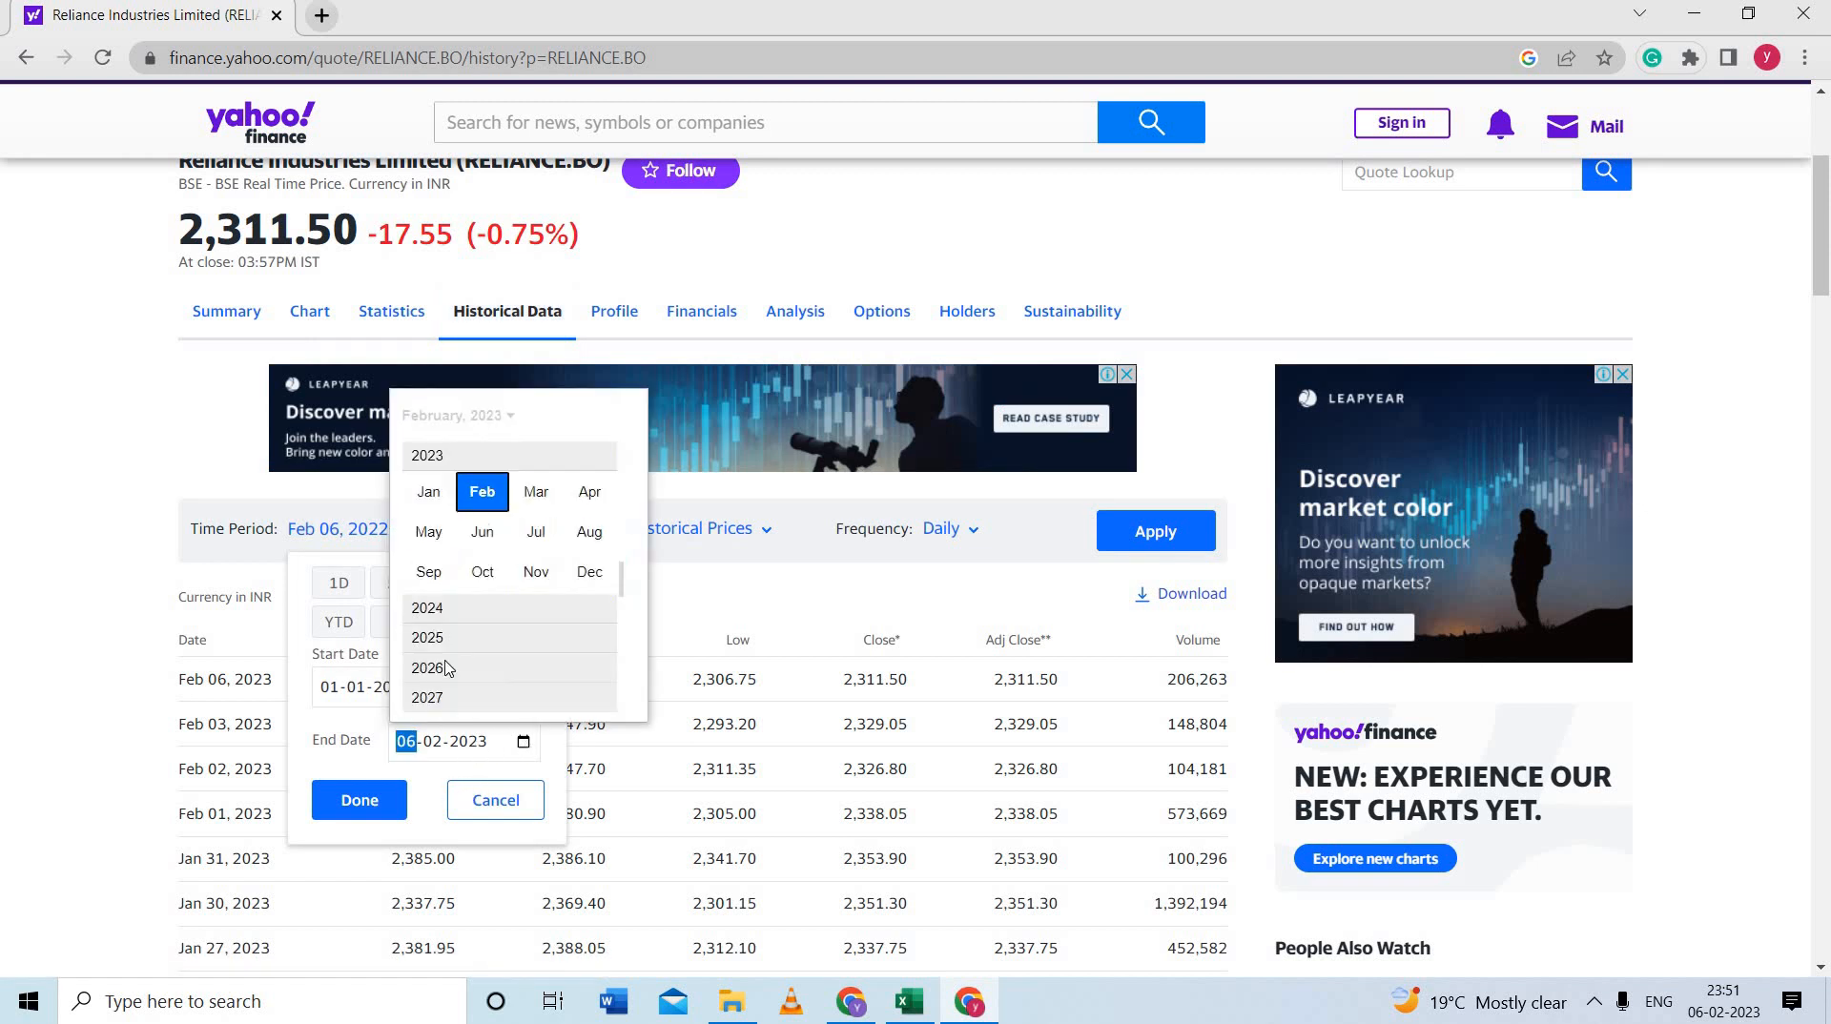
{"action": "left_click", "coordinate": [436, 495]}
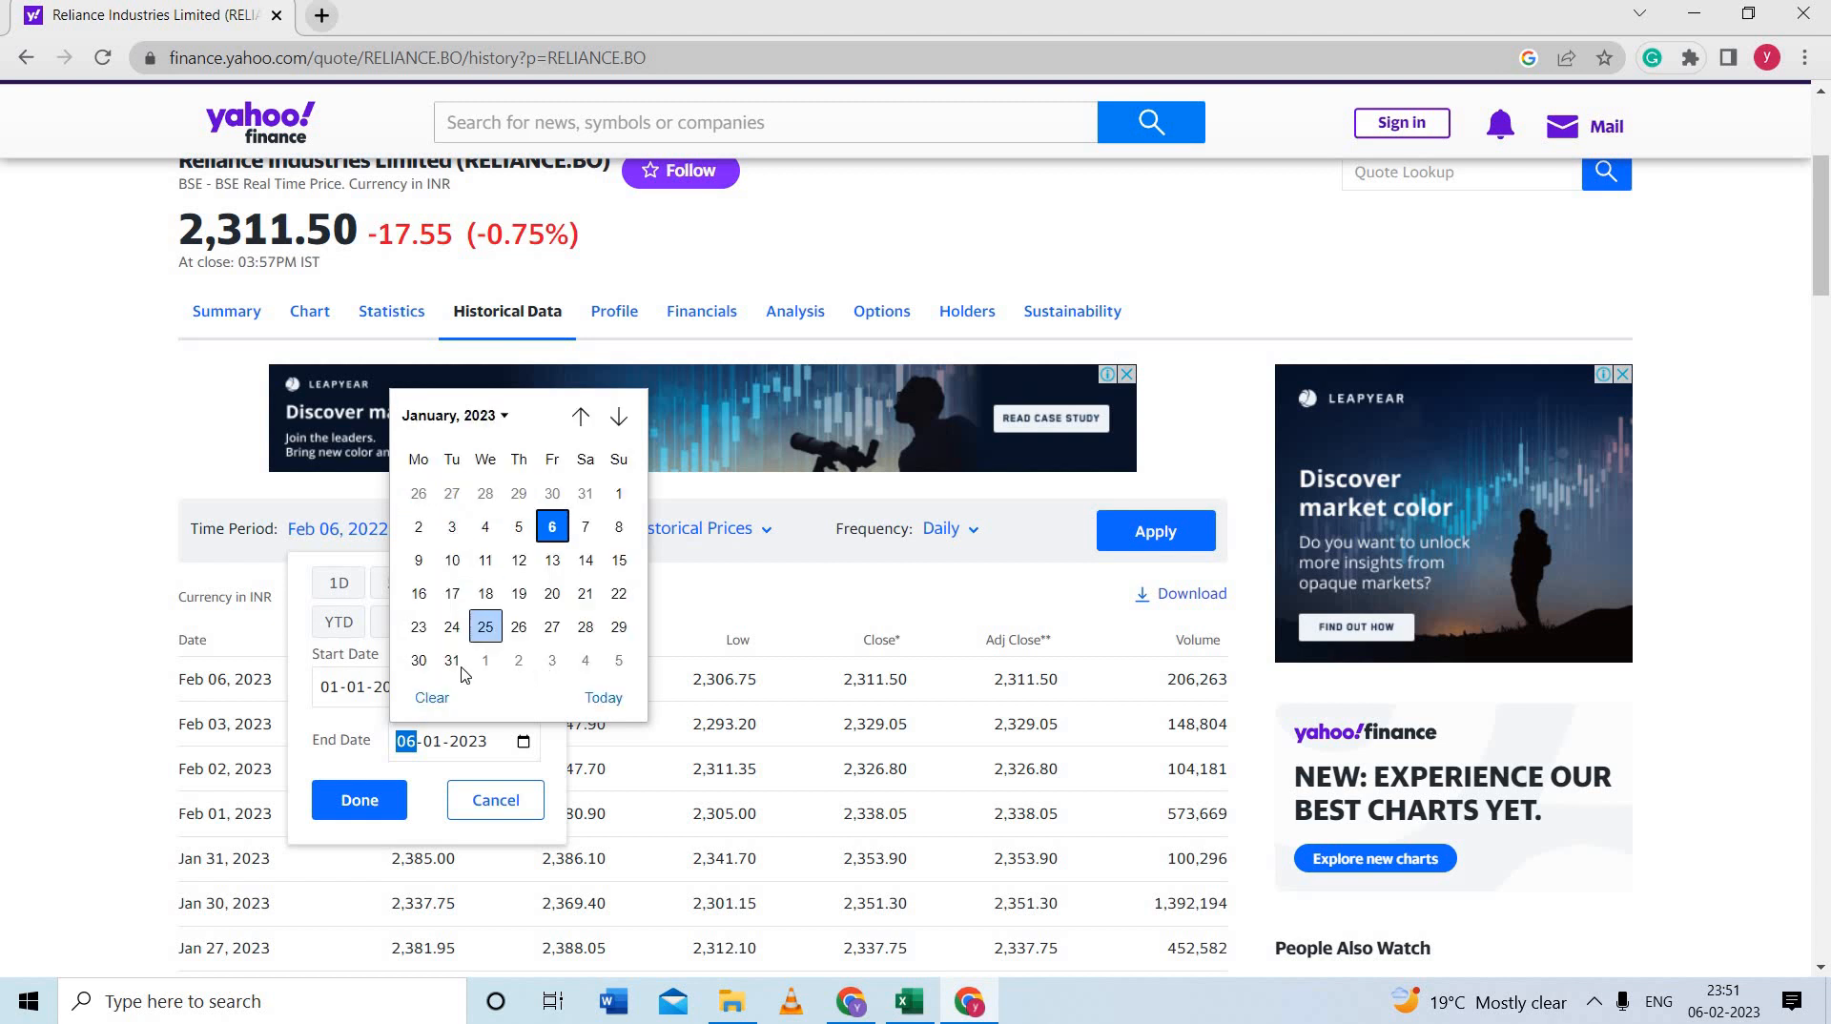
{"action": "left_click", "coordinate": [455, 667]}
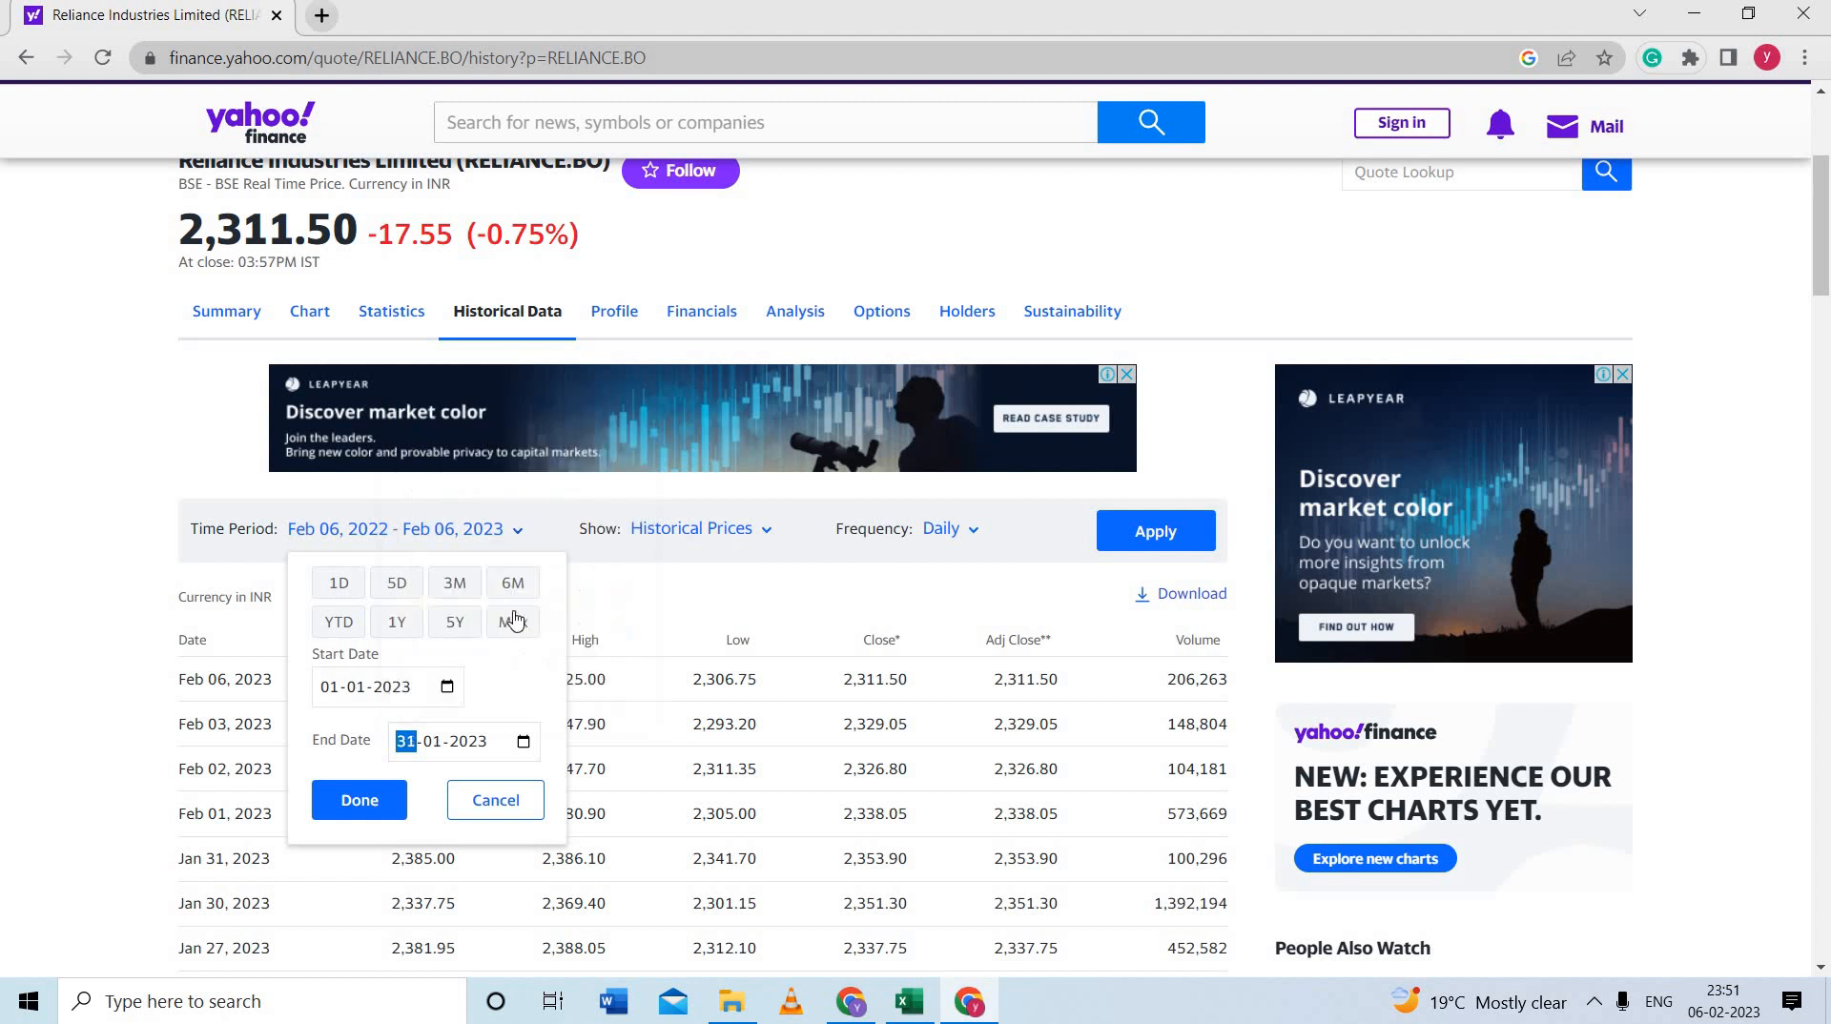
{"action": "left_click", "coordinate": [379, 801]}
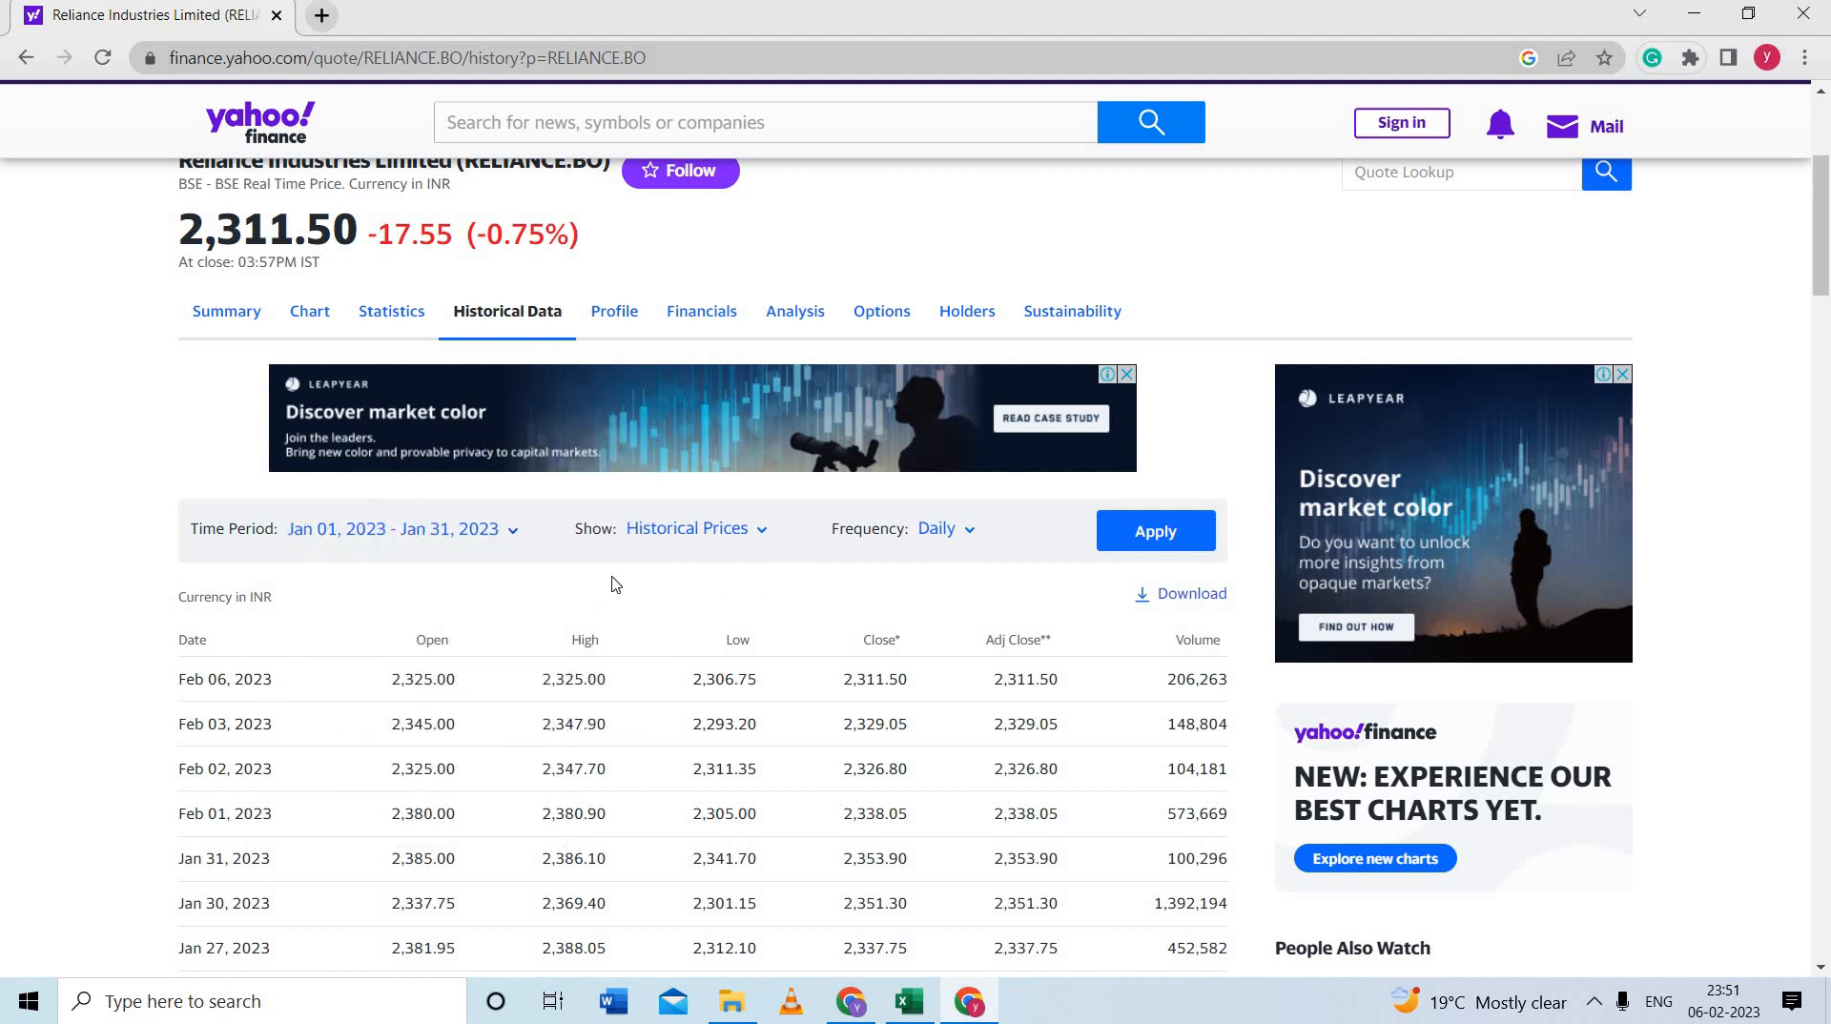
{"action": "left_click", "coordinate": [1161, 541]}
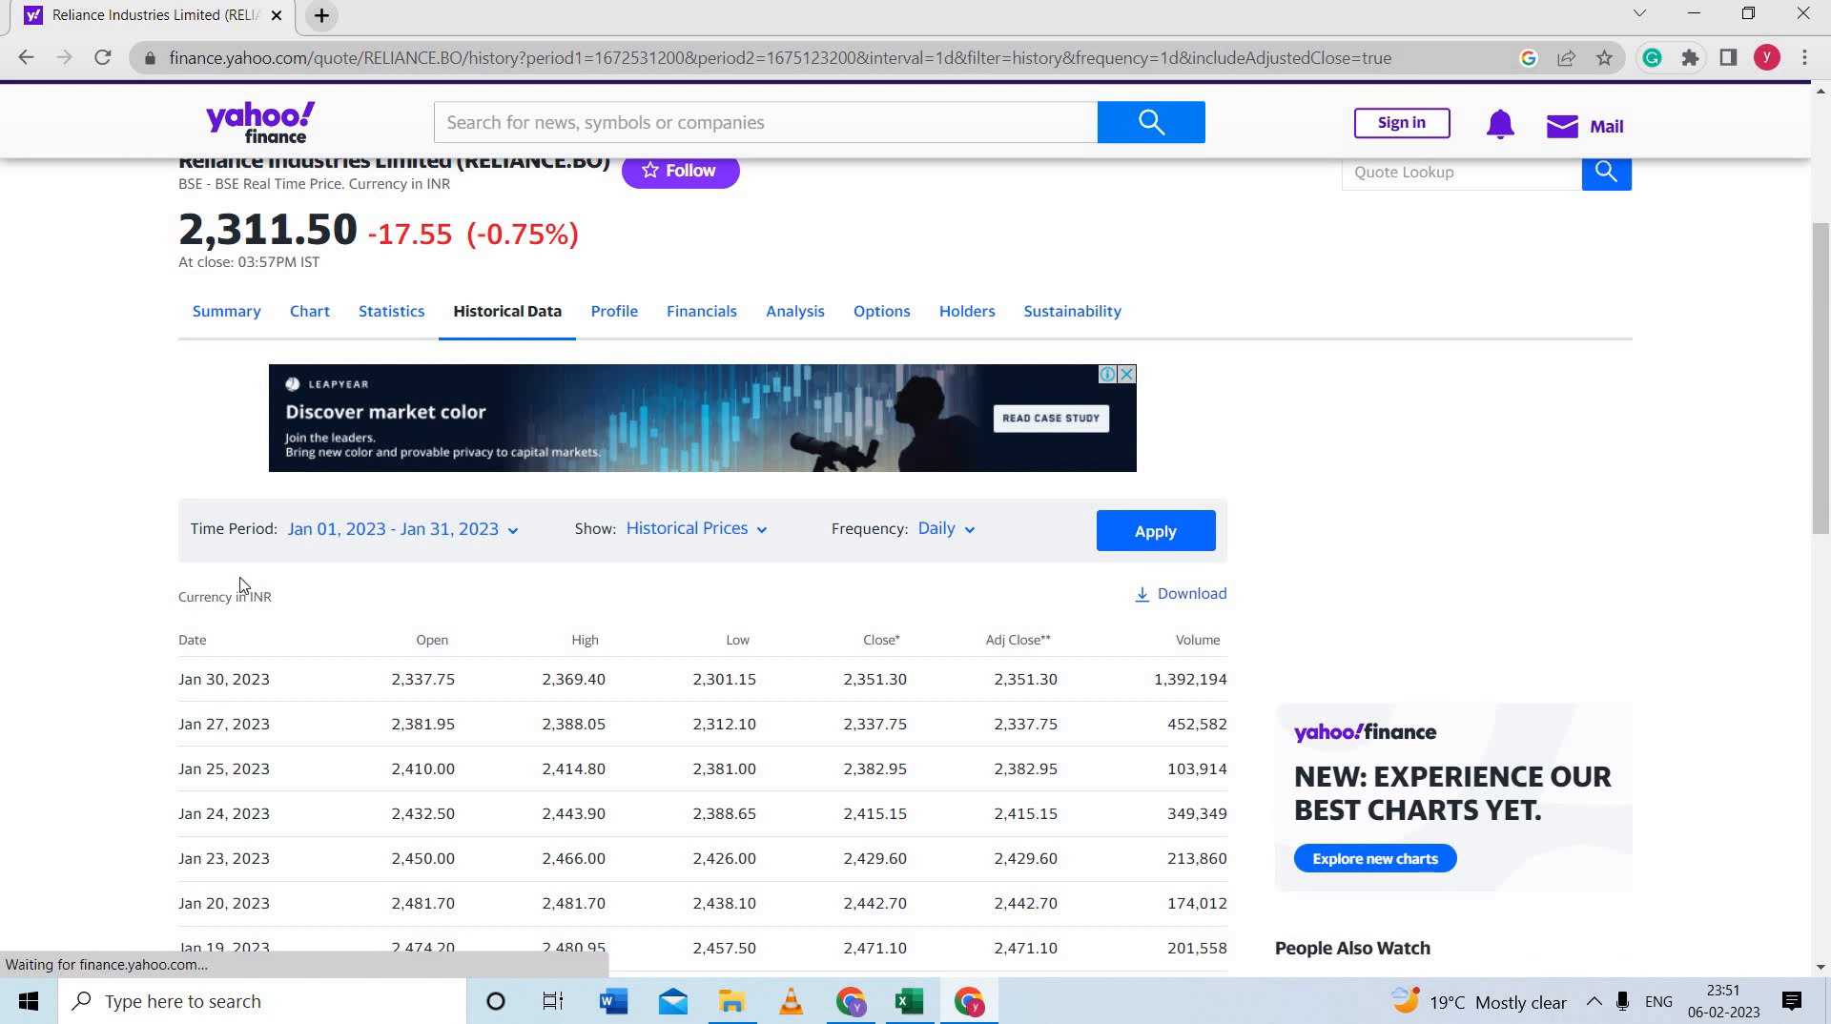
Check the January 2023 prices, then download them to the Desktop as the CSV file RELIANCE.BO (3)
{"action": "scroll", "coordinate": [232, 772], "scroll_direction": "down", "scroll_amount": 7}
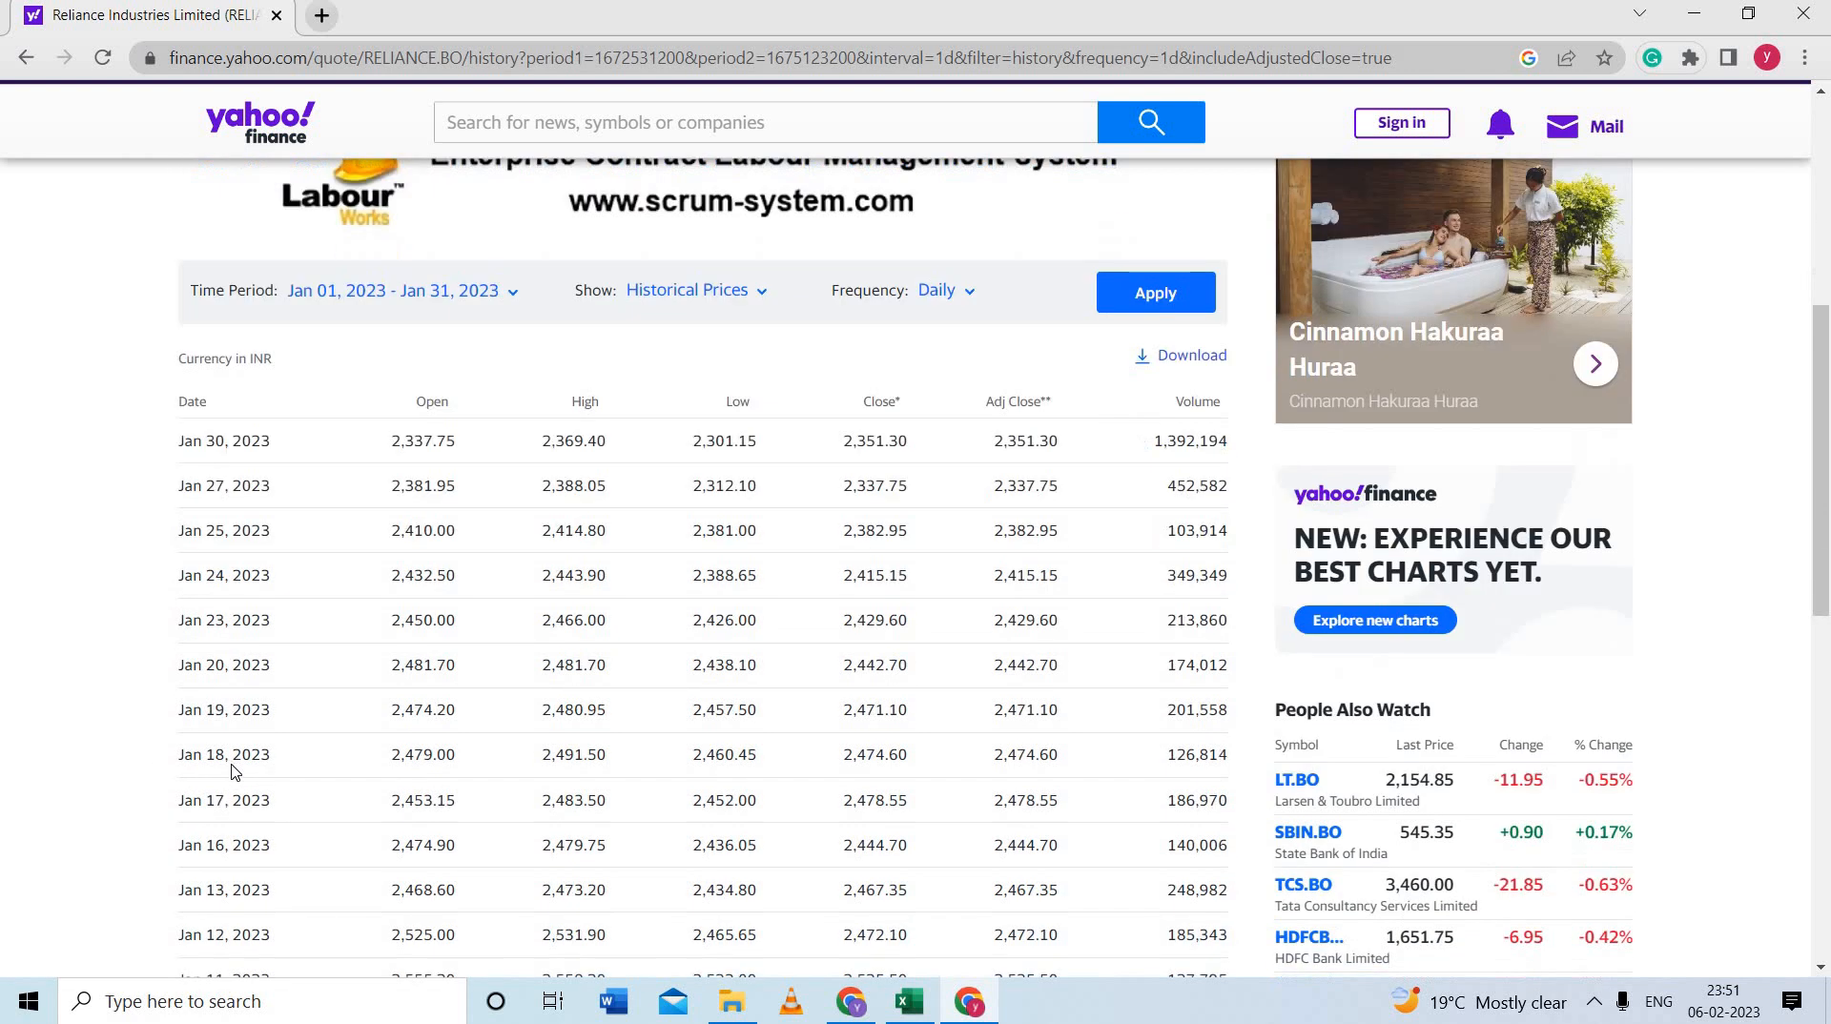
{"action": "scroll", "coordinate": [233, 777], "scroll_direction": "down", "scroll_amount": 1}
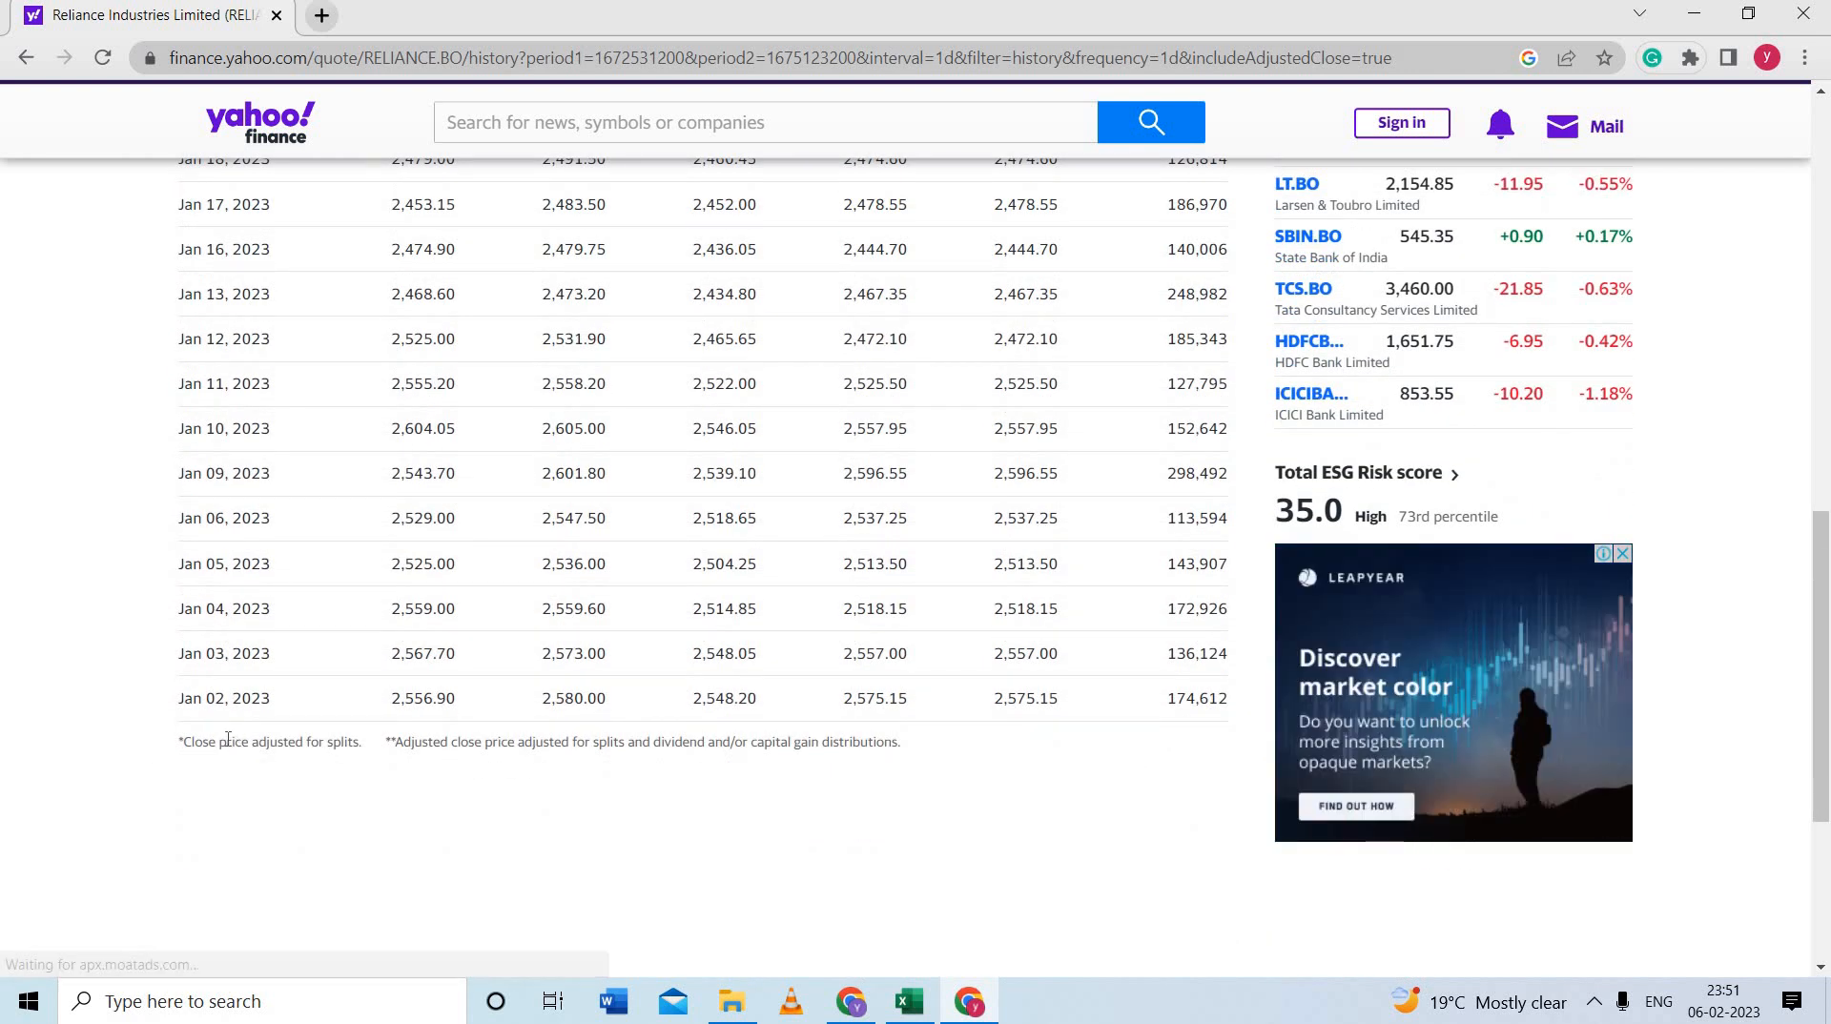
{"action": "scroll", "coordinate": [234, 737], "scroll_direction": "up", "scroll_amount": 7}
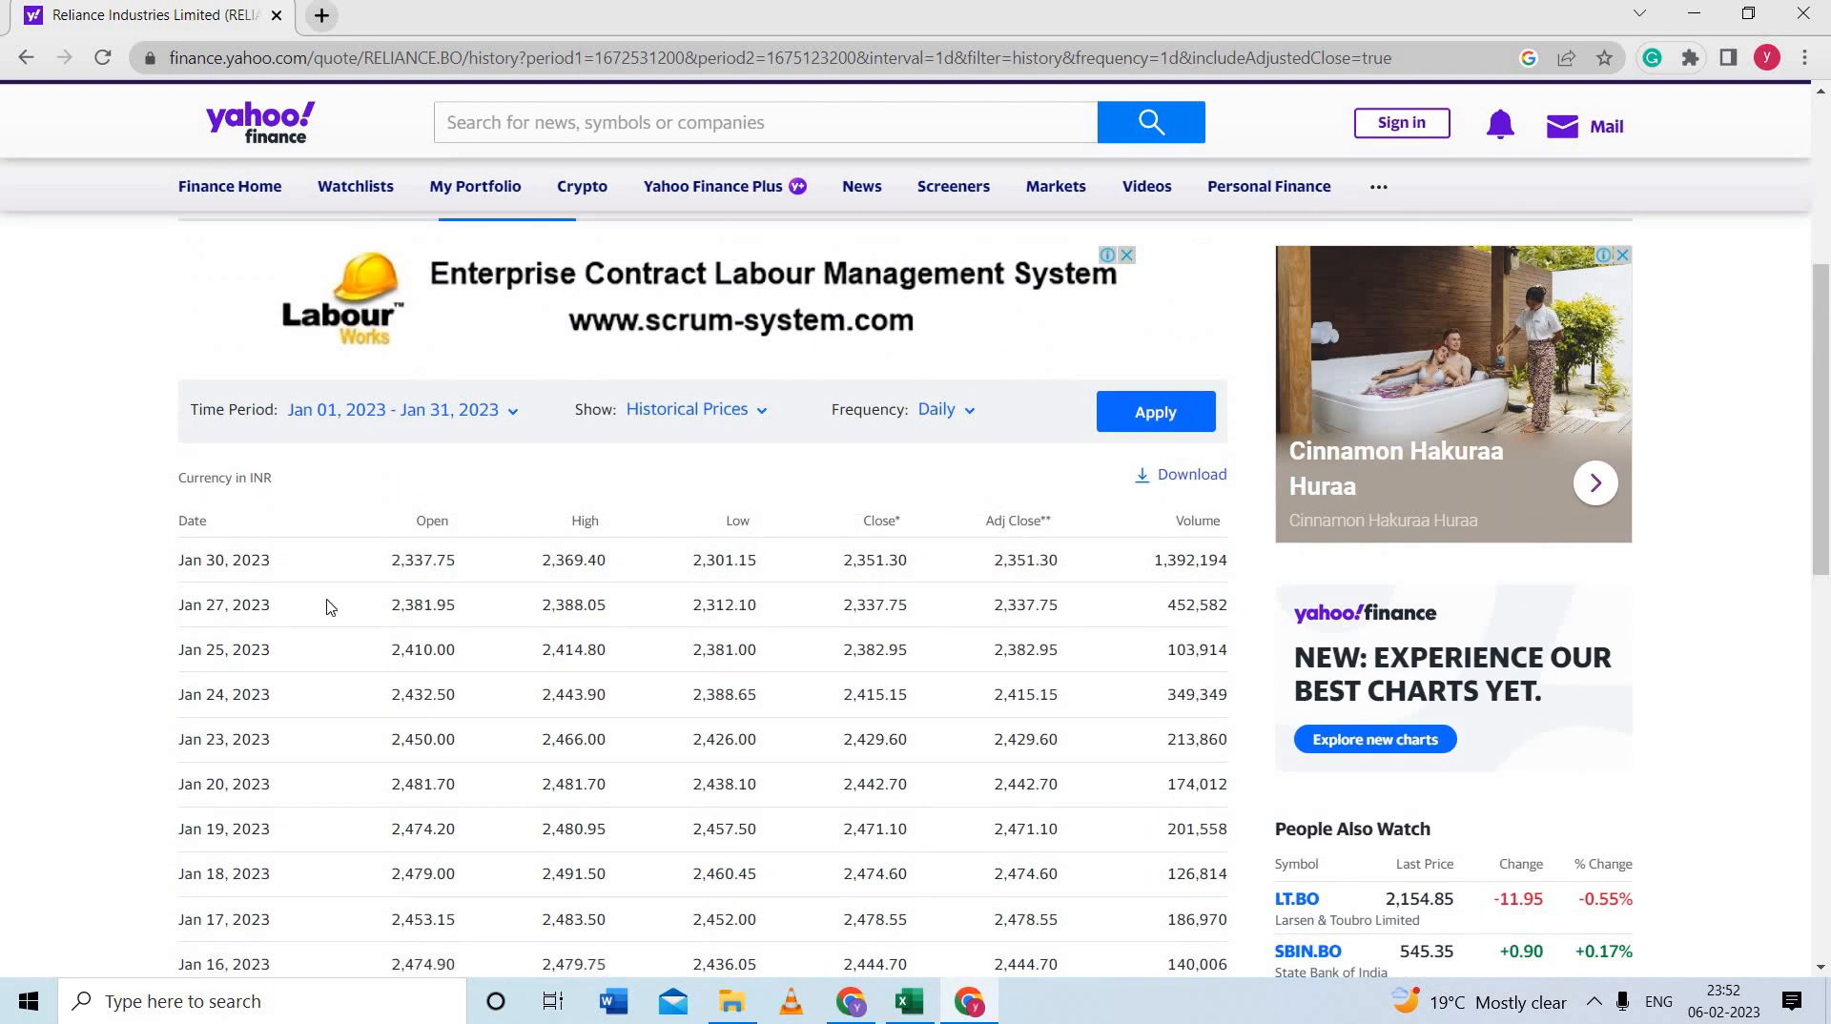
{"action": "left_click", "coordinate": [1194, 477]}
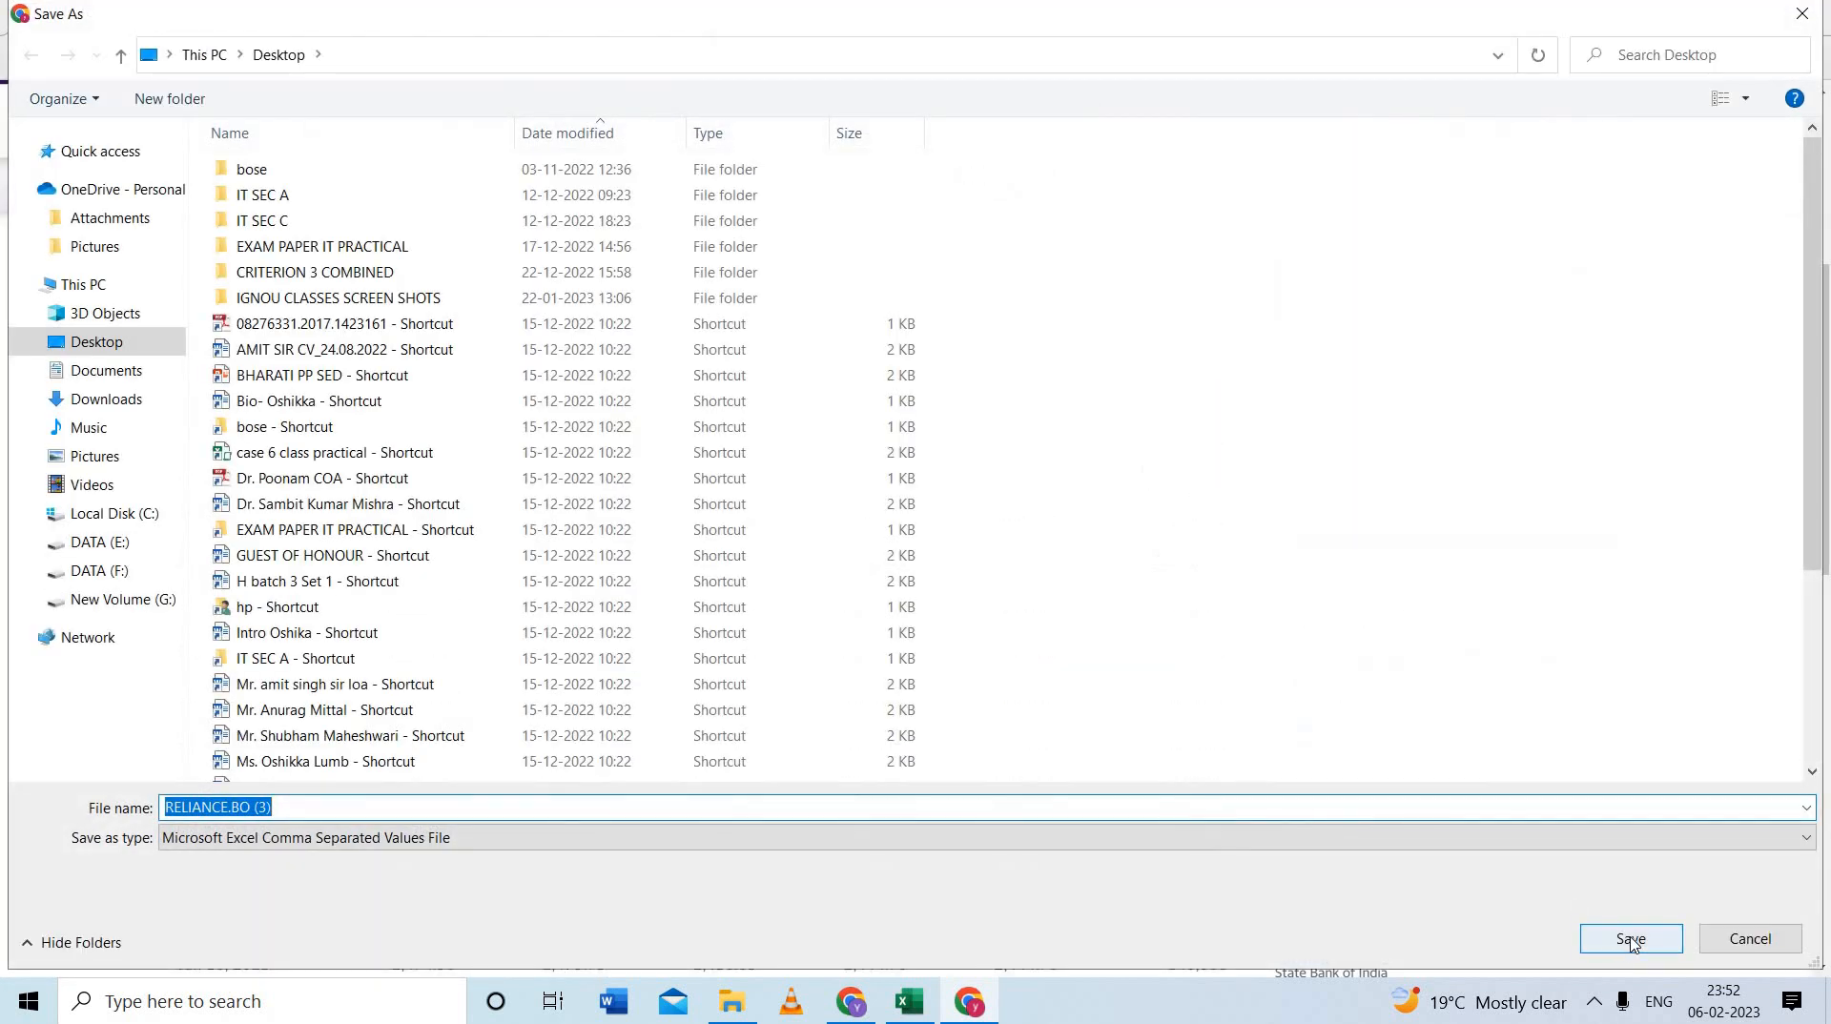
{"action": "left_click", "coordinate": [1632, 944]}
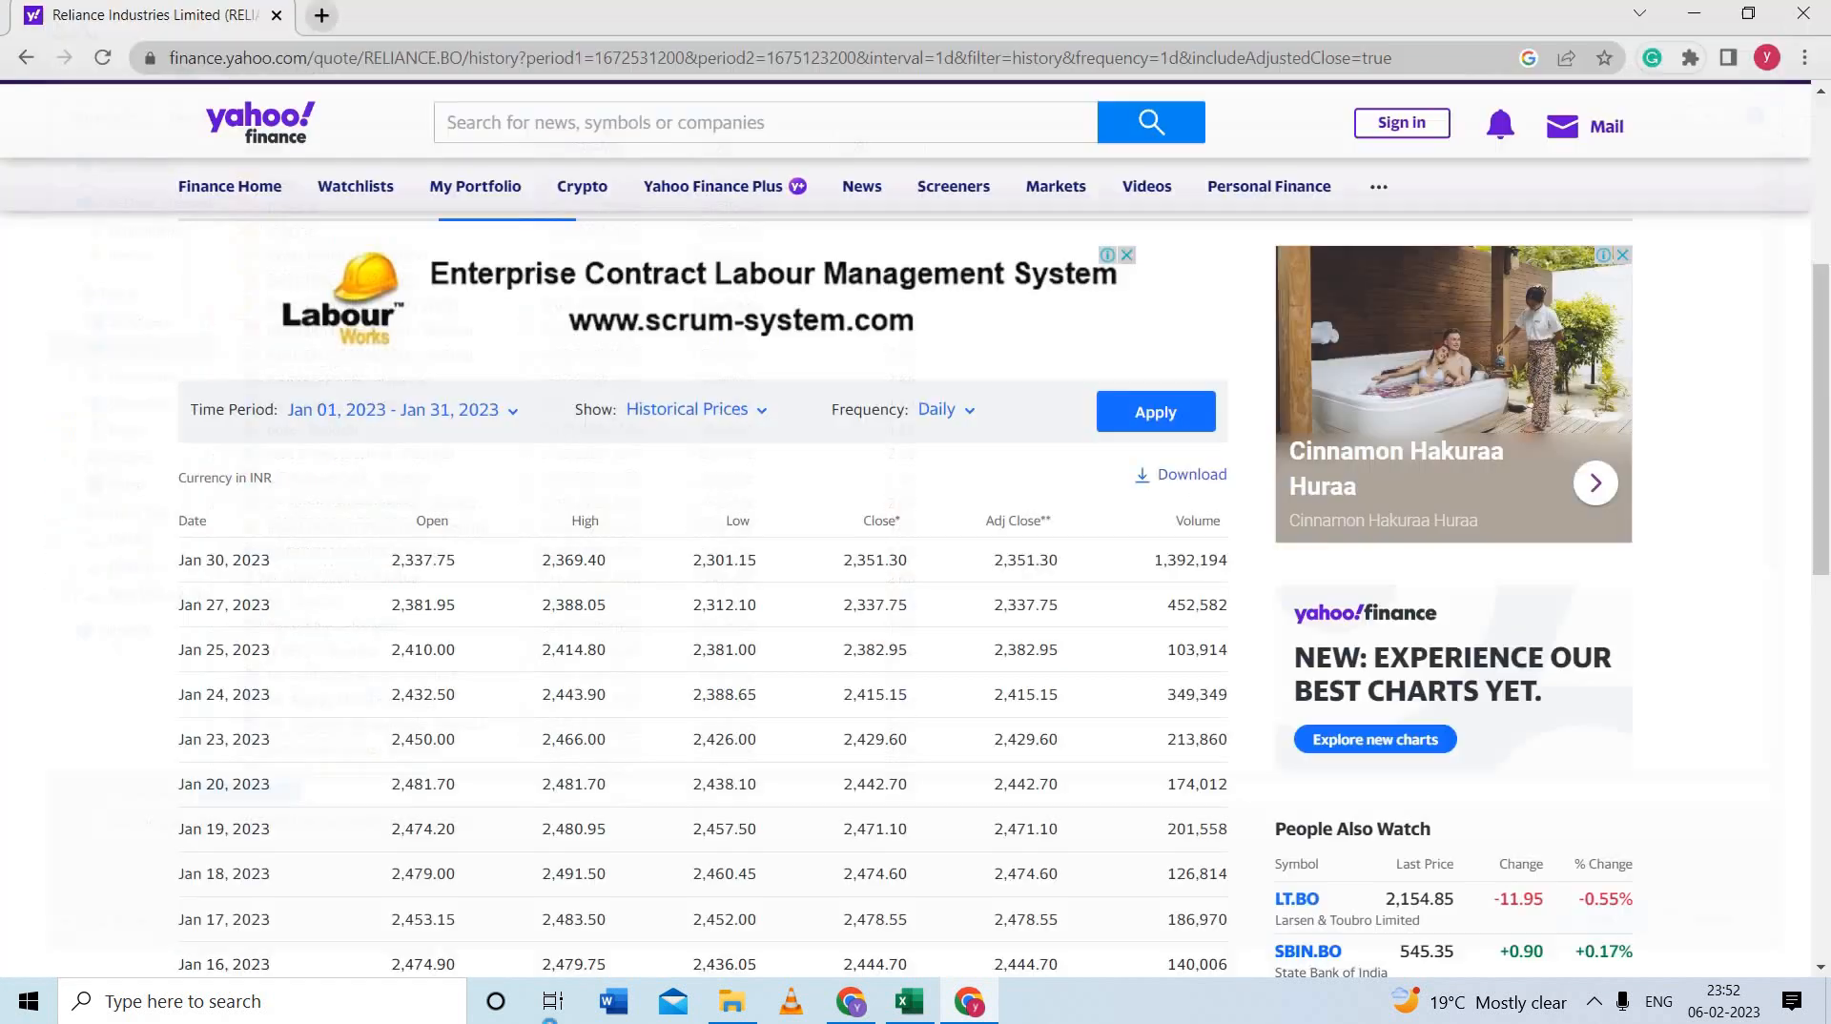
Open the downloaded RELIANCE.BO (3) file in Excel, maximize its window and widen column A to fit the full dates
{"action": "left_click", "coordinate": [114, 944]}
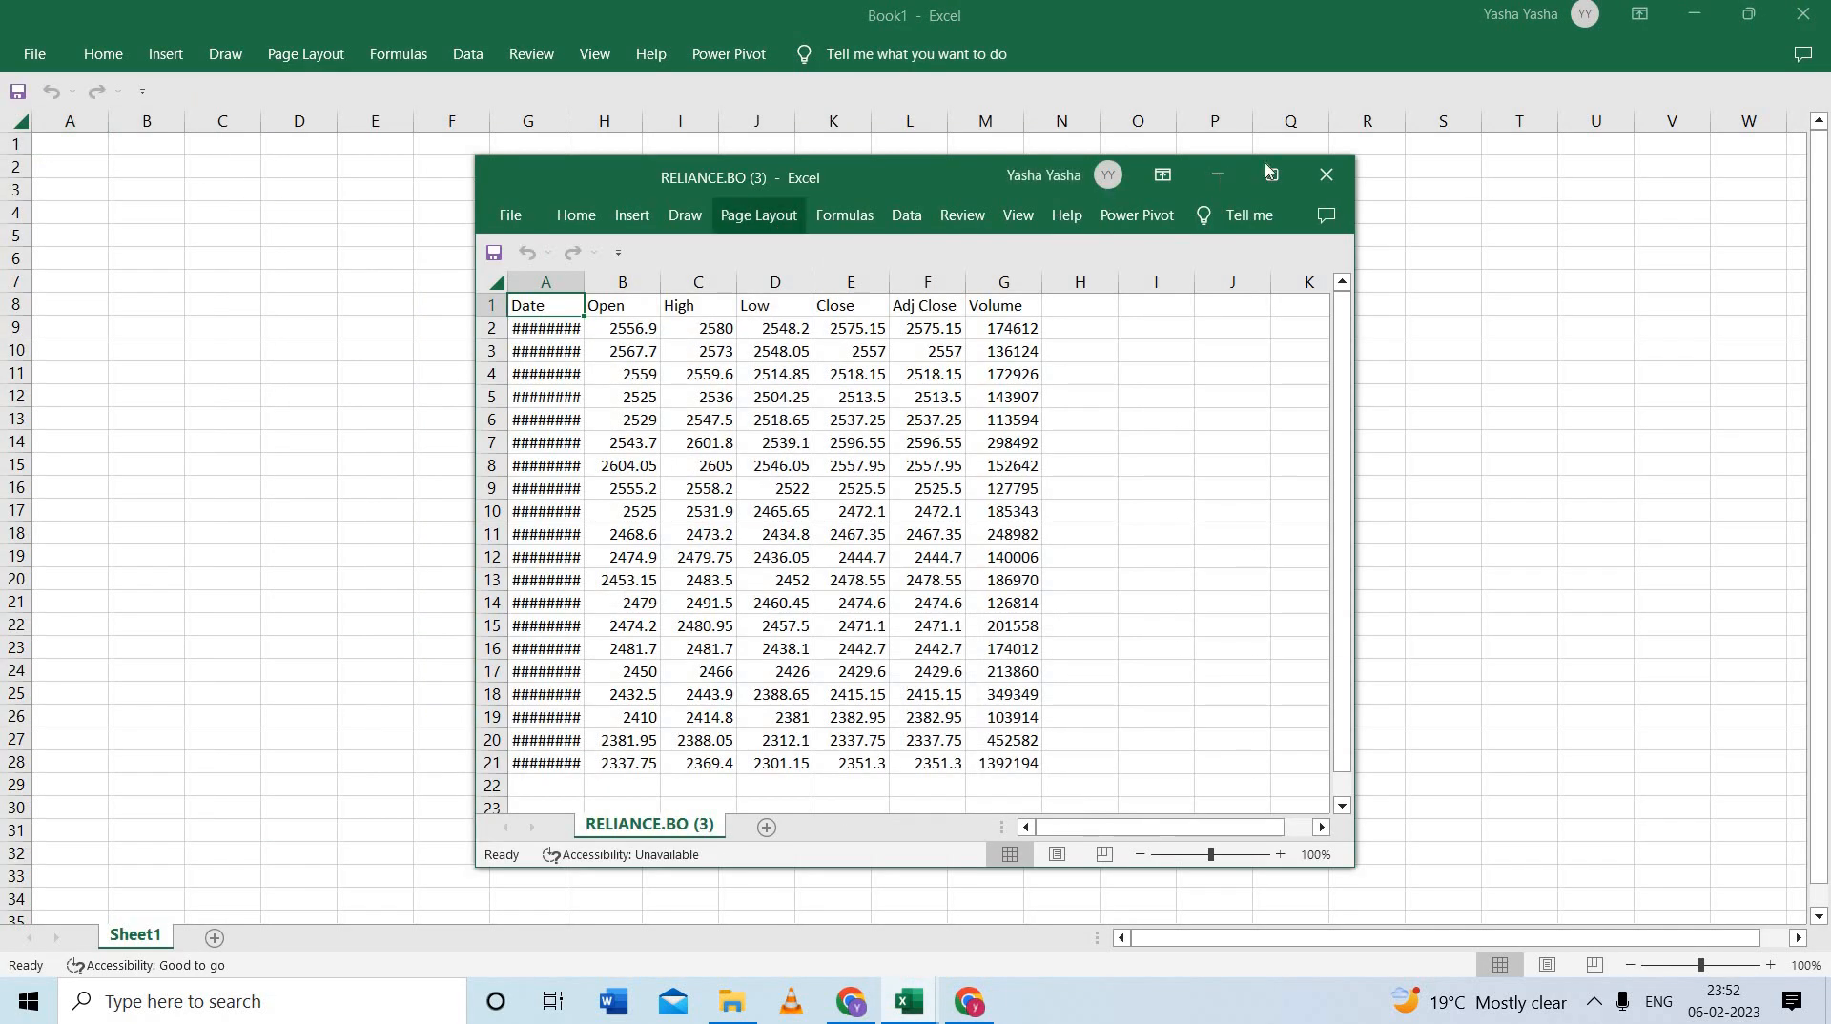
{"action": "left_click", "coordinate": [1270, 173]}
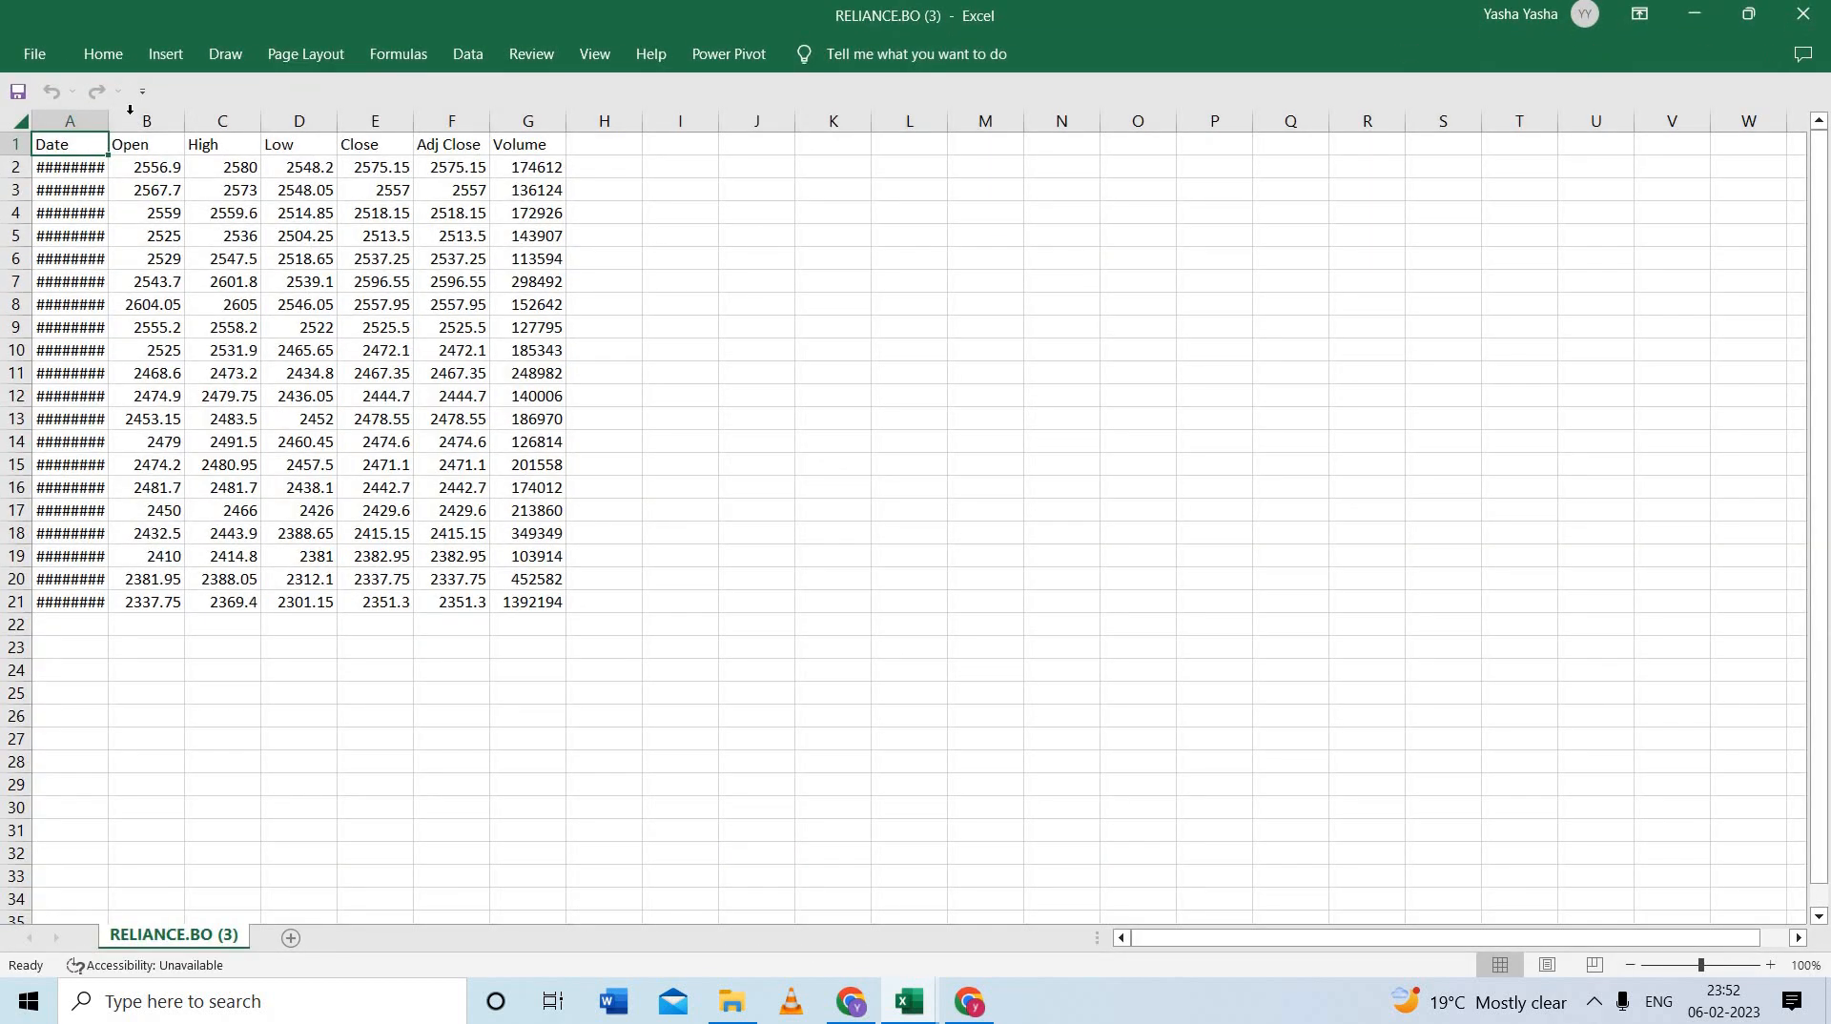
{"action": "left_click_drag", "start_coordinate": [109, 123], "coordinate": [147, 145]}
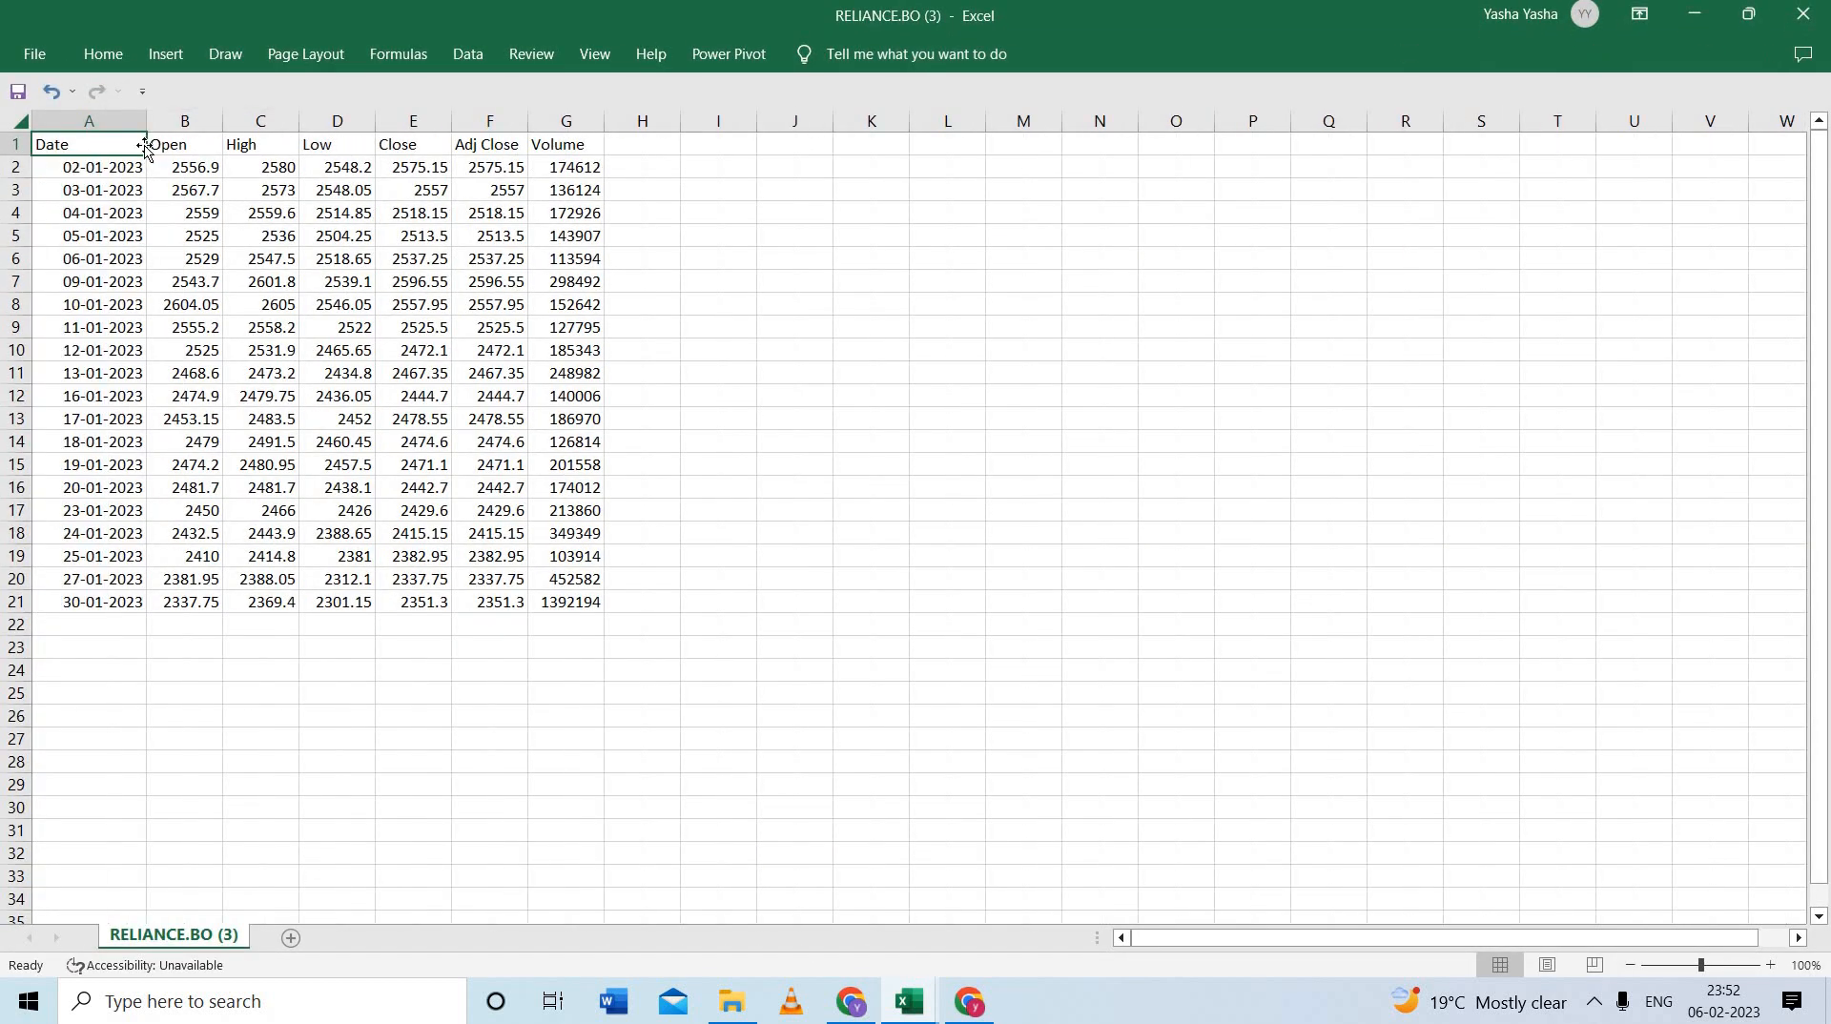
Delete the Open, High, Low and Close columns from the price sheet
{"action": "left_click", "coordinate": [492, 145]}
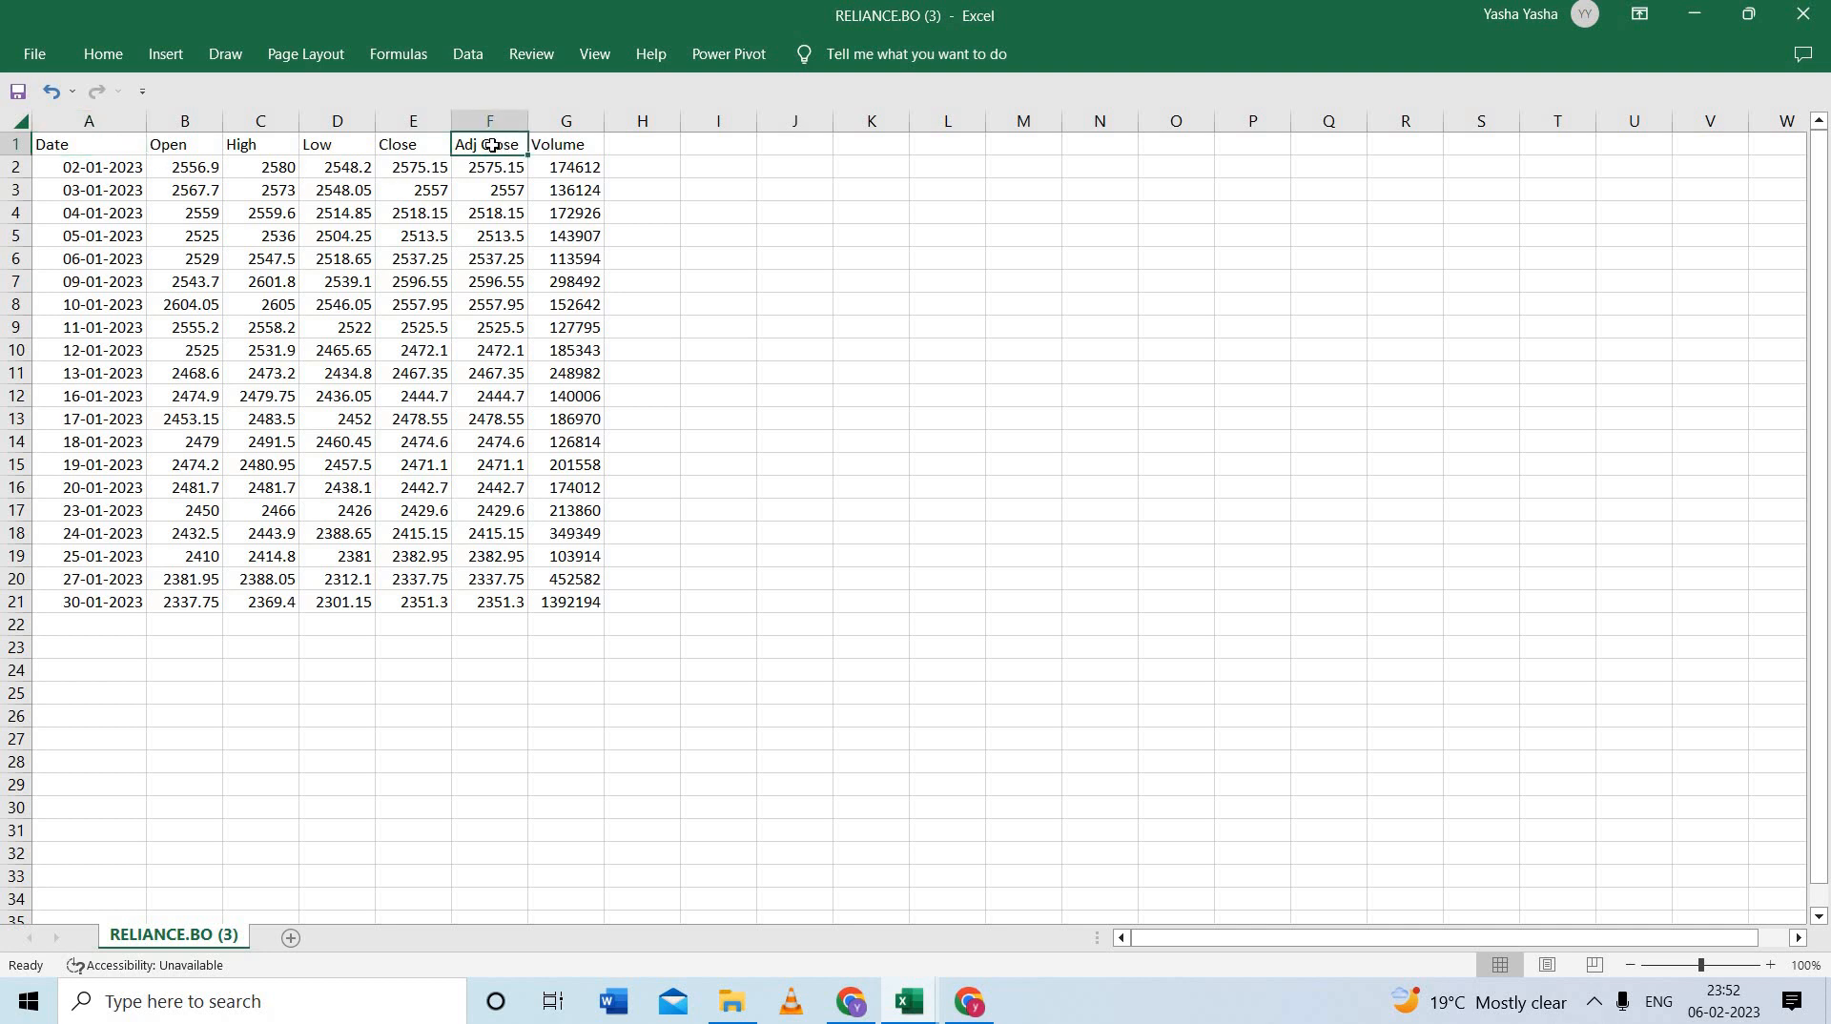
{"action": "left_click", "coordinate": [178, 128]}
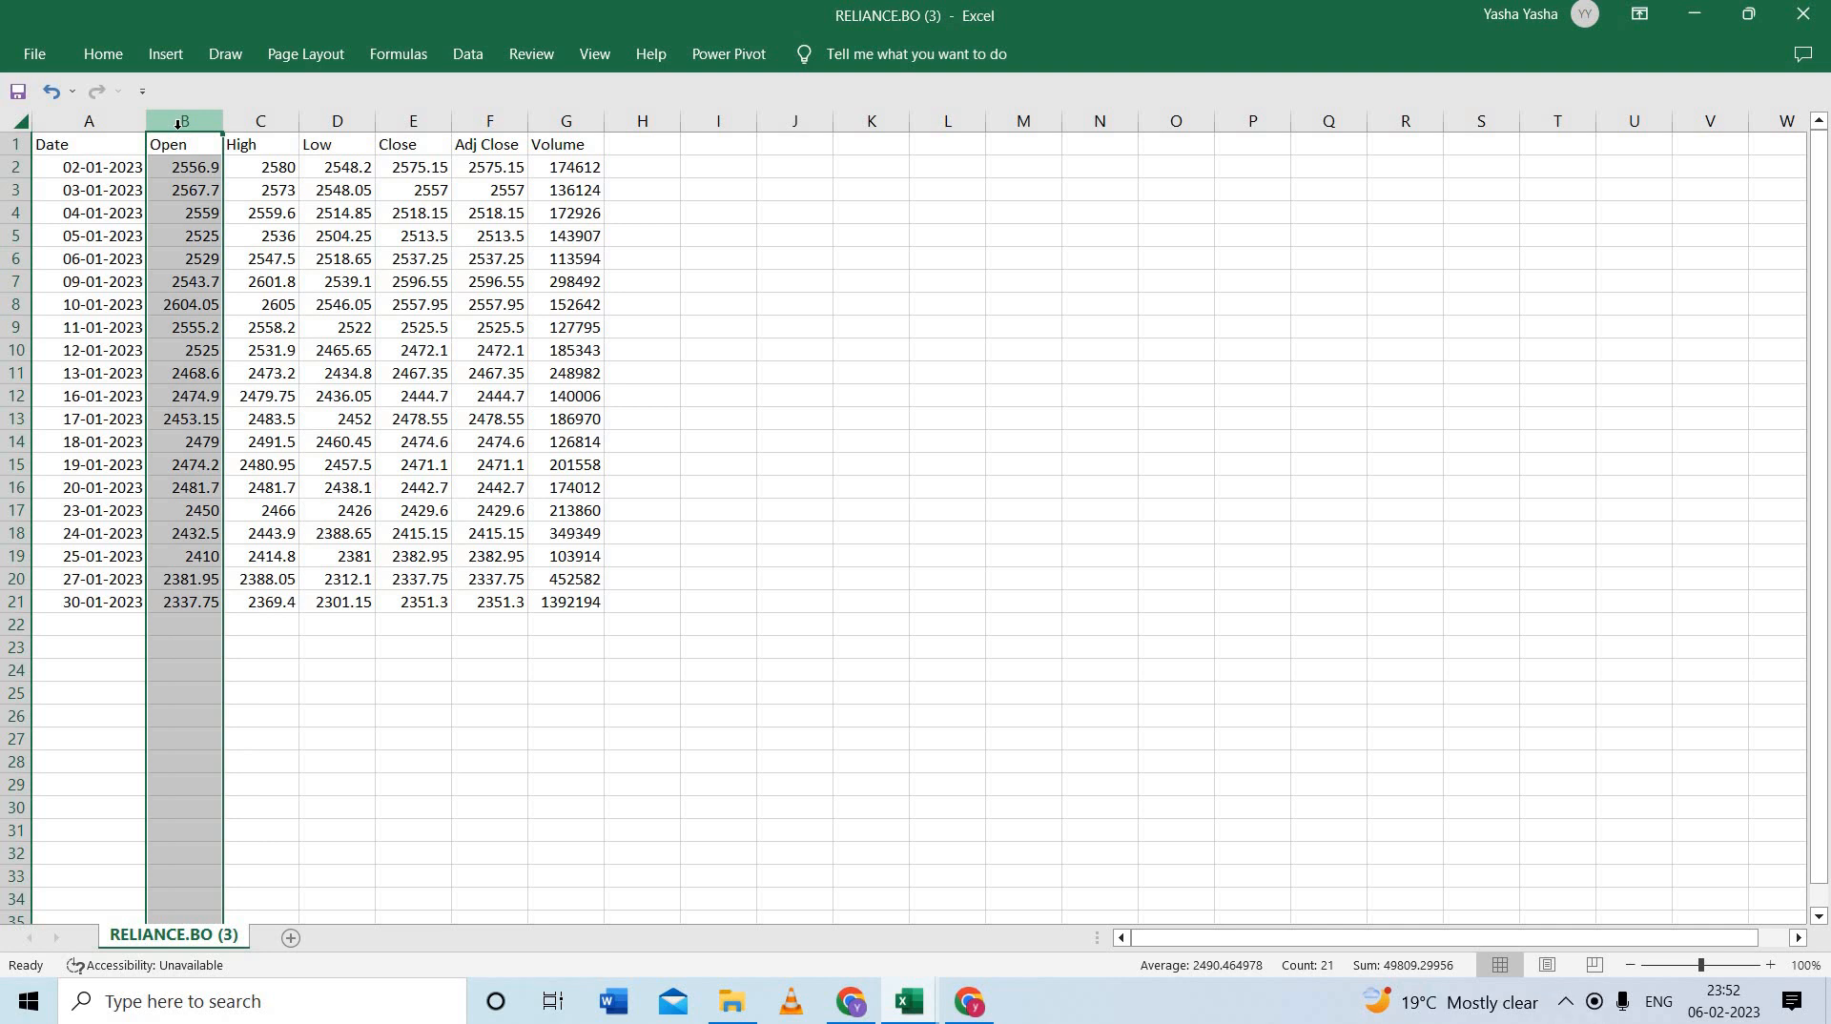
{"action": "key", "text": "shift+Right"}
{"action": "key", "text": "shift+Right"}
{"action": "key", "text": "shift+Right"}
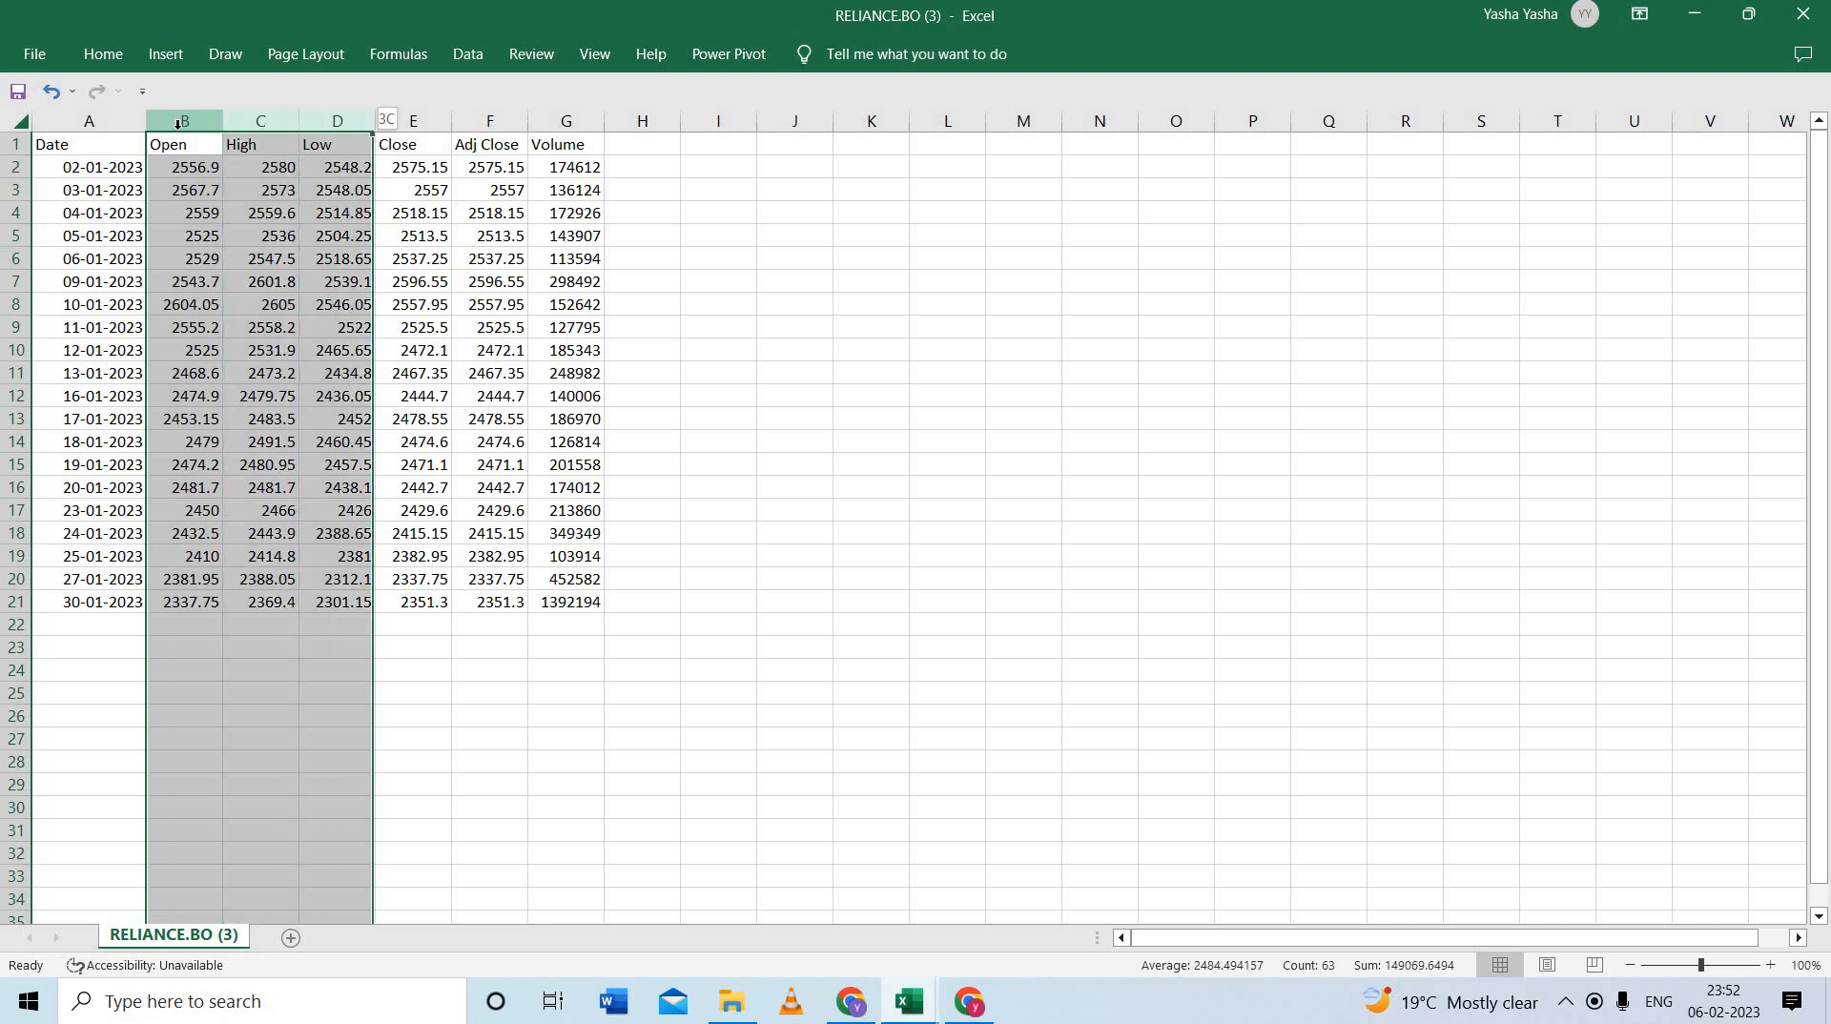
{"action": "right_click", "coordinate": [212, 188]}
{"action": "left_click", "coordinate": [307, 425]}
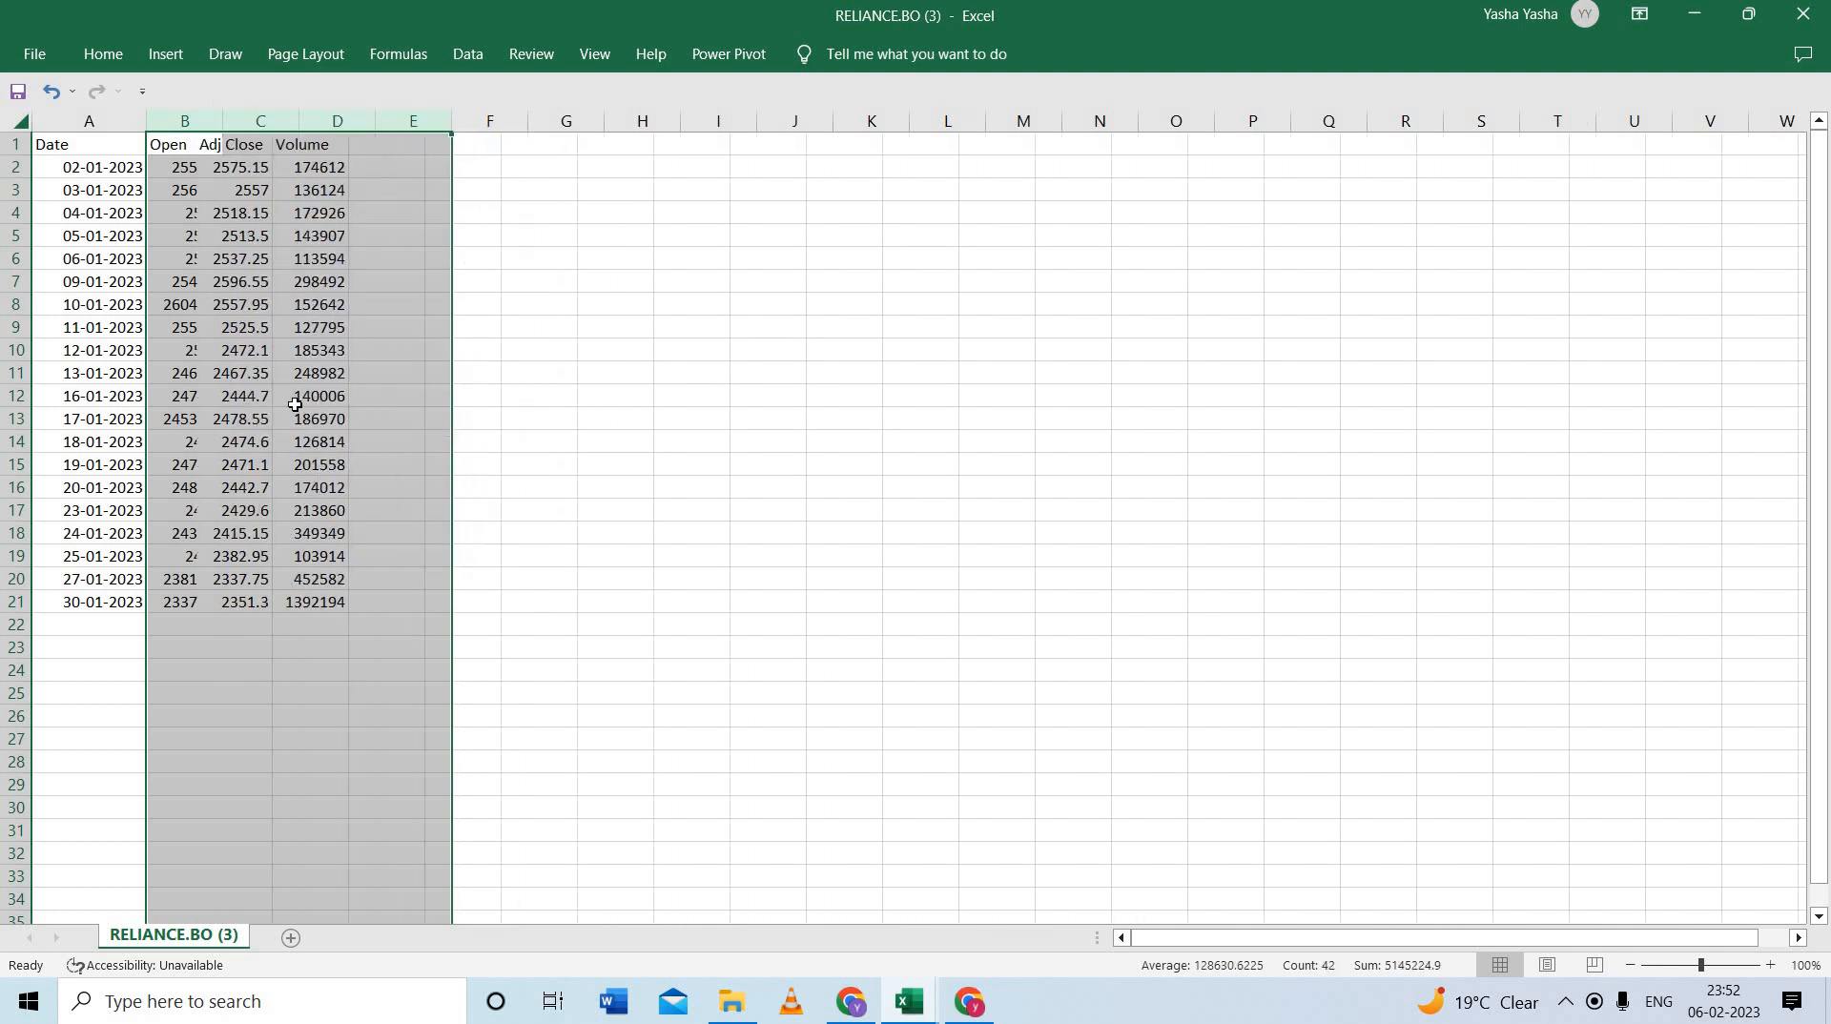
Delete the Volume column so that only Date and Adj Close remain
{"action": "left_click", "coordinate": [274, 122]}
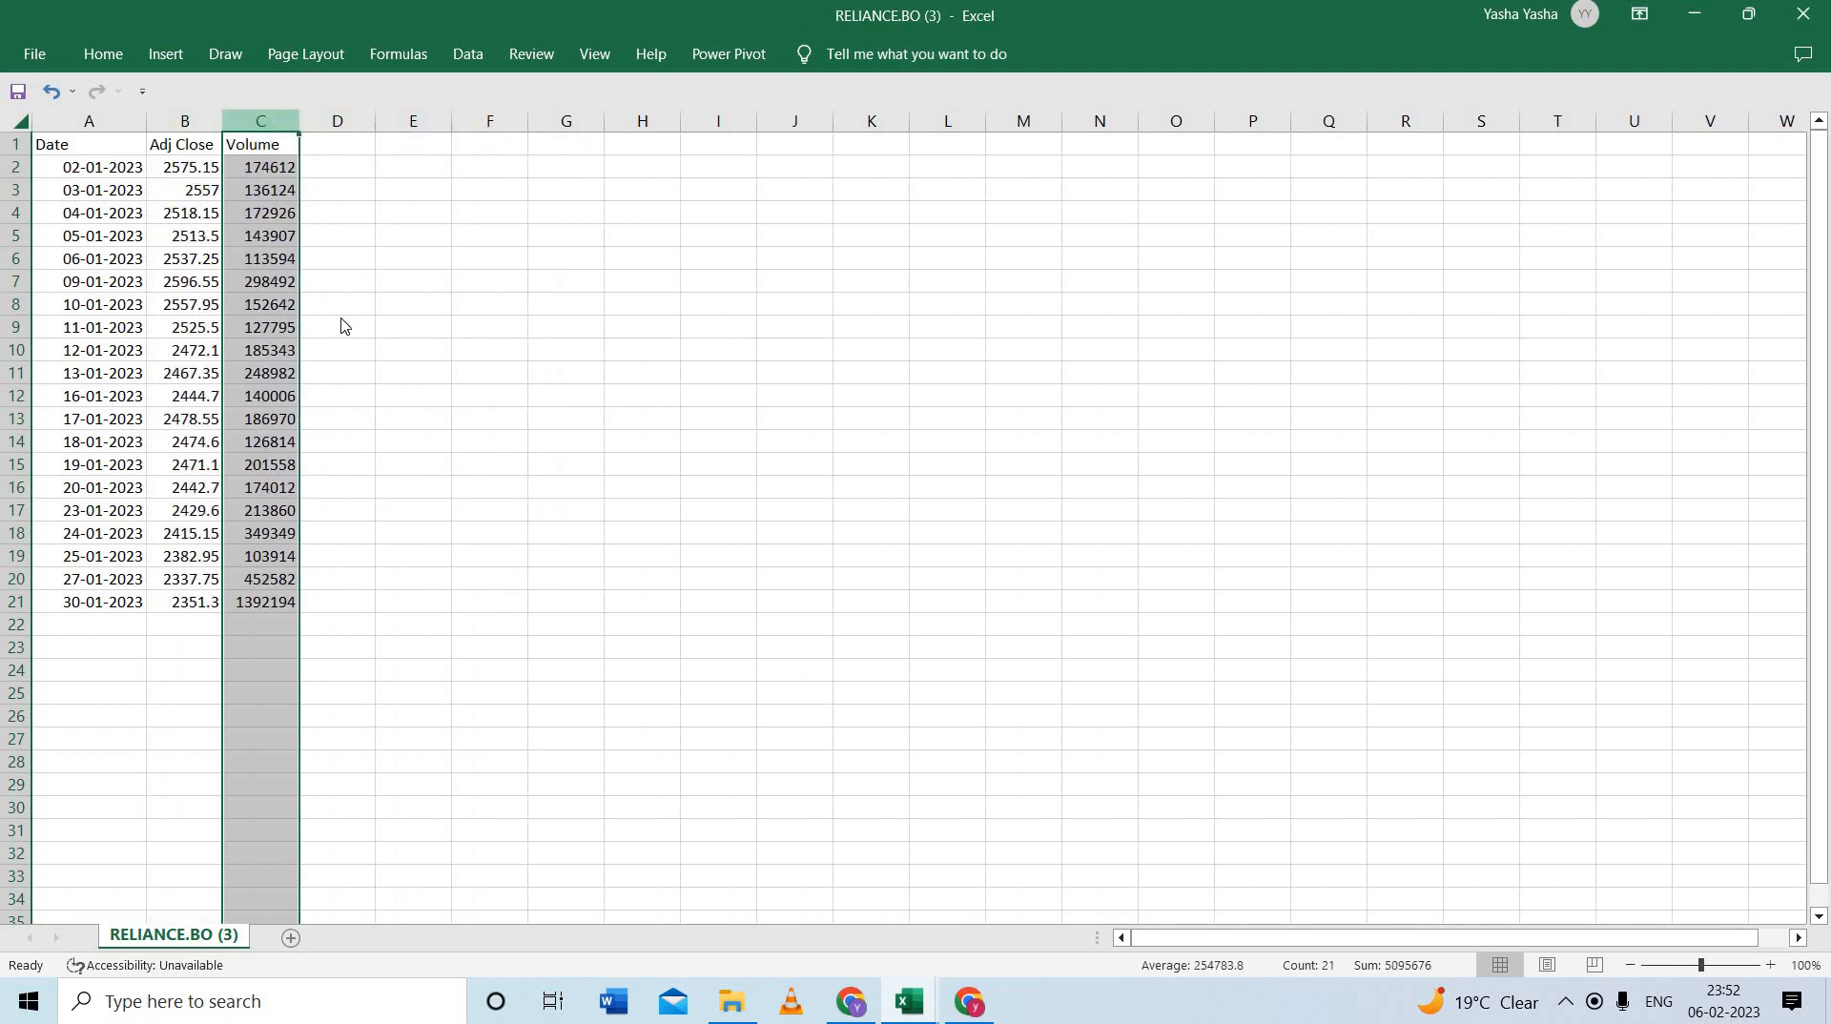
{"action": "key", "text": "shift+F10"}
{"action": "left_click", "coordinate": [370, 360]}
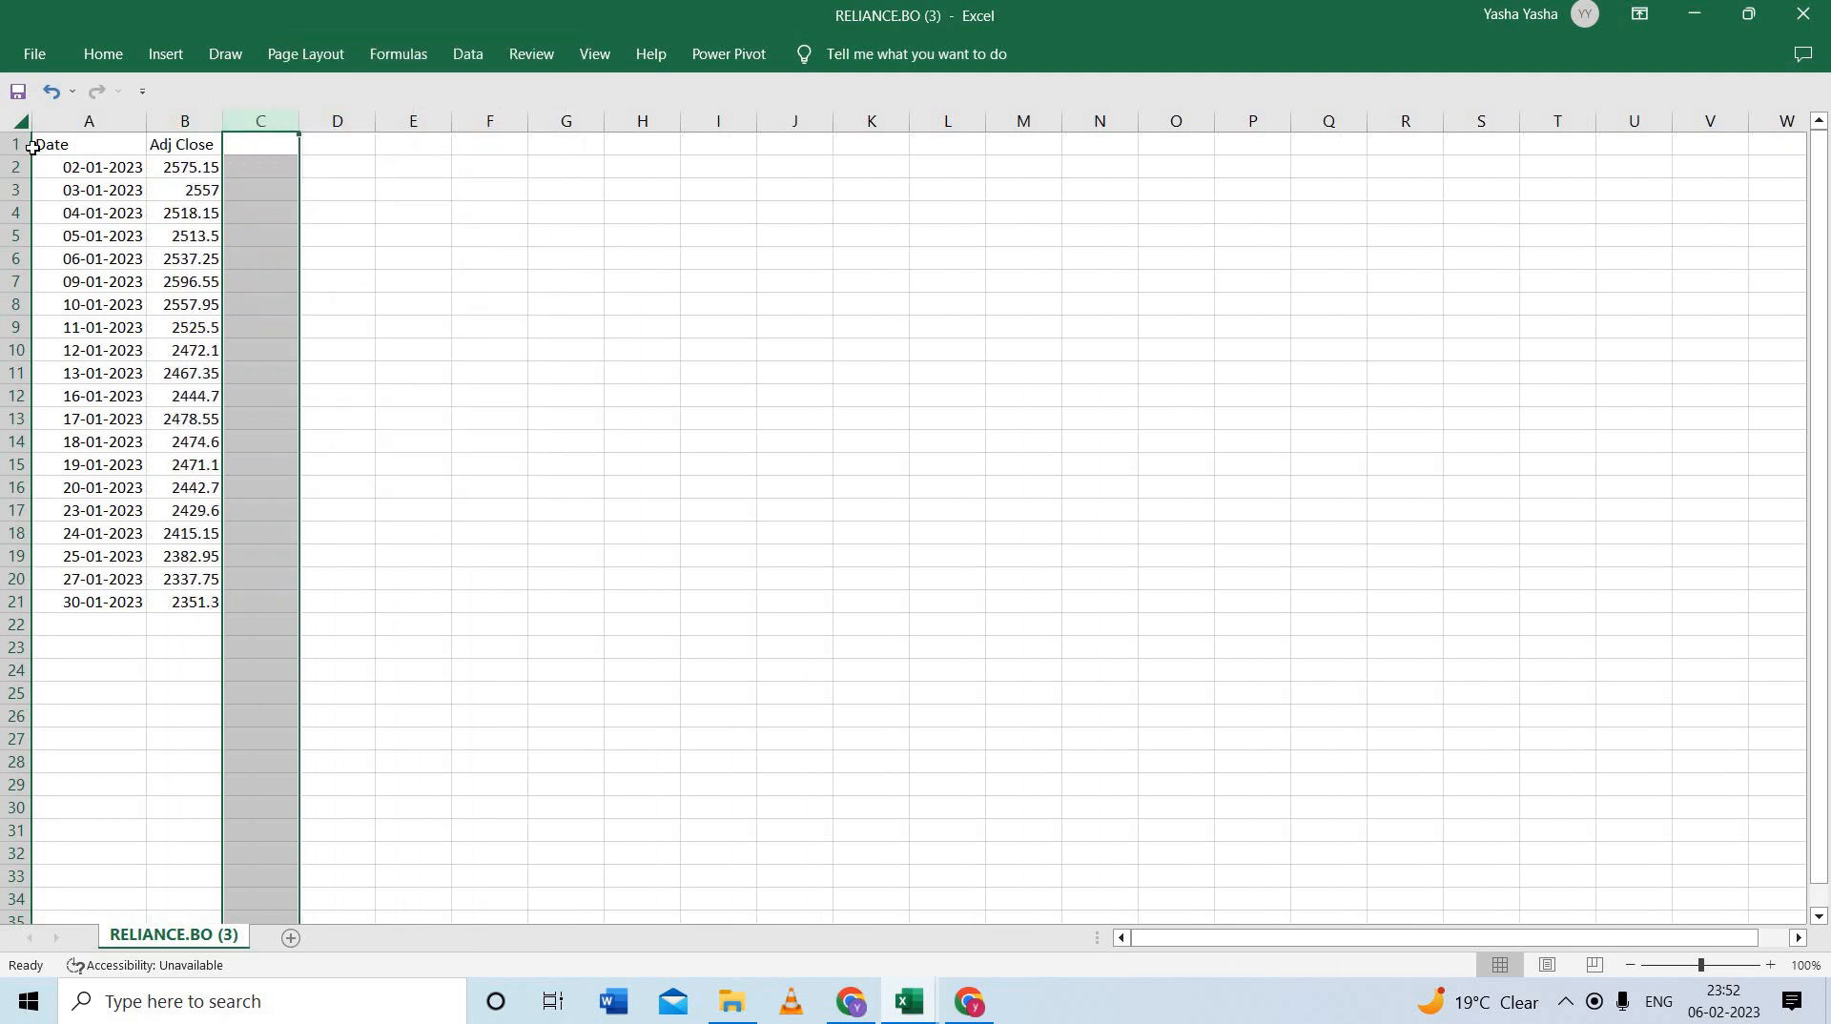
Insert a blank row above the column headers and enter the title RELIANCE INDUSTRIES LIMITED in cell B1
{"action": "left_click", "coordinate": [21, 144]}
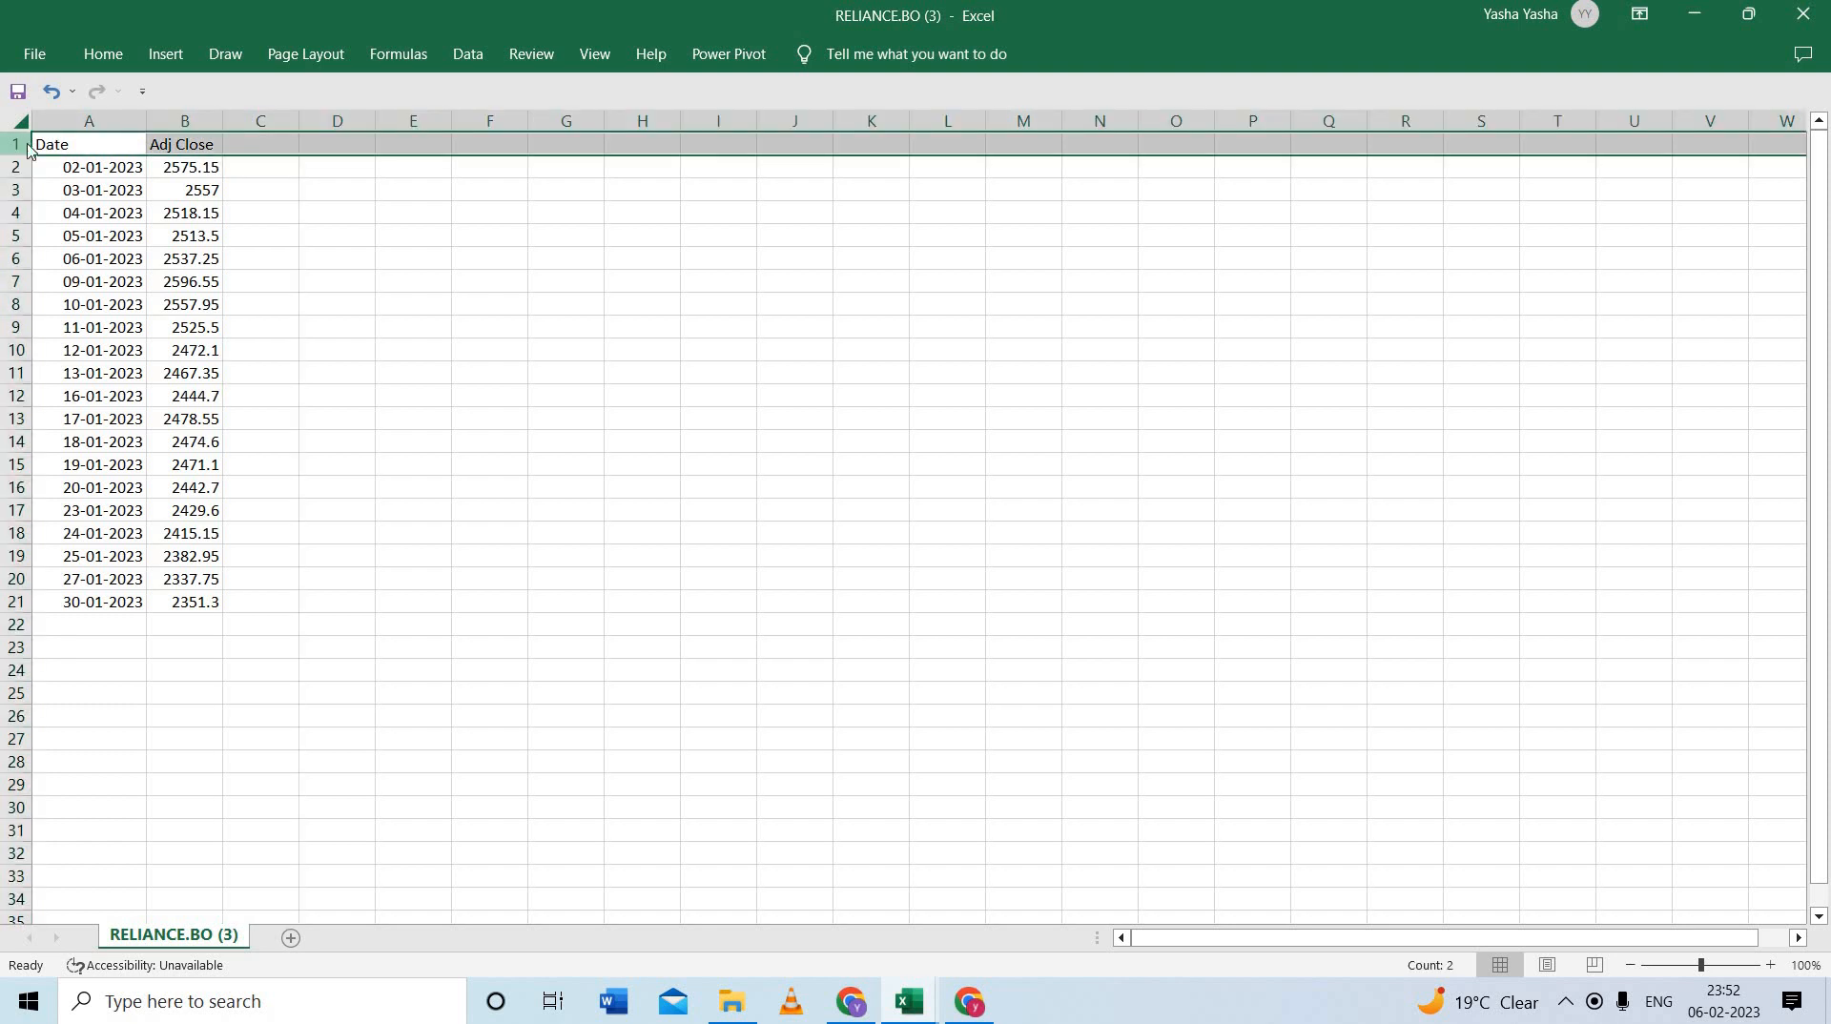
{"action": "right_click", "coordinate": [29, 148]}
{"action": "left_click", "coordinate": [119, 352]}
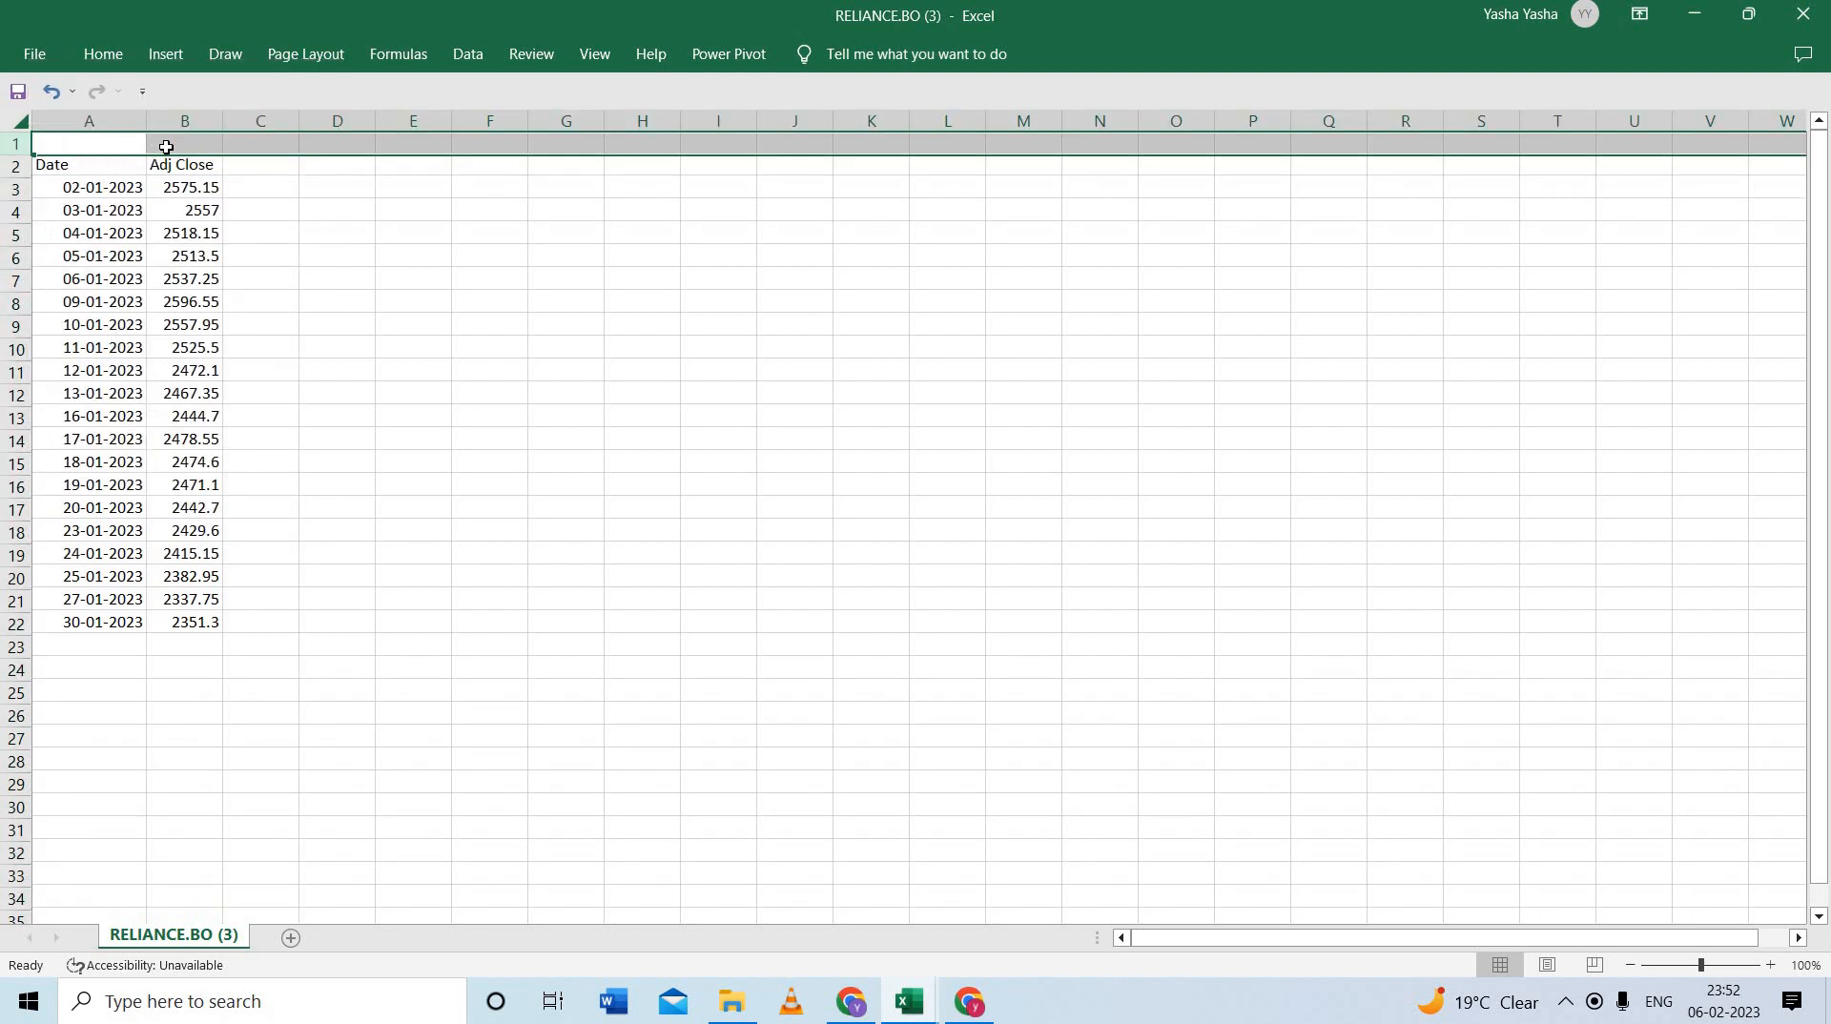
{"action": "left_click", "coordinate": [166, 144]}
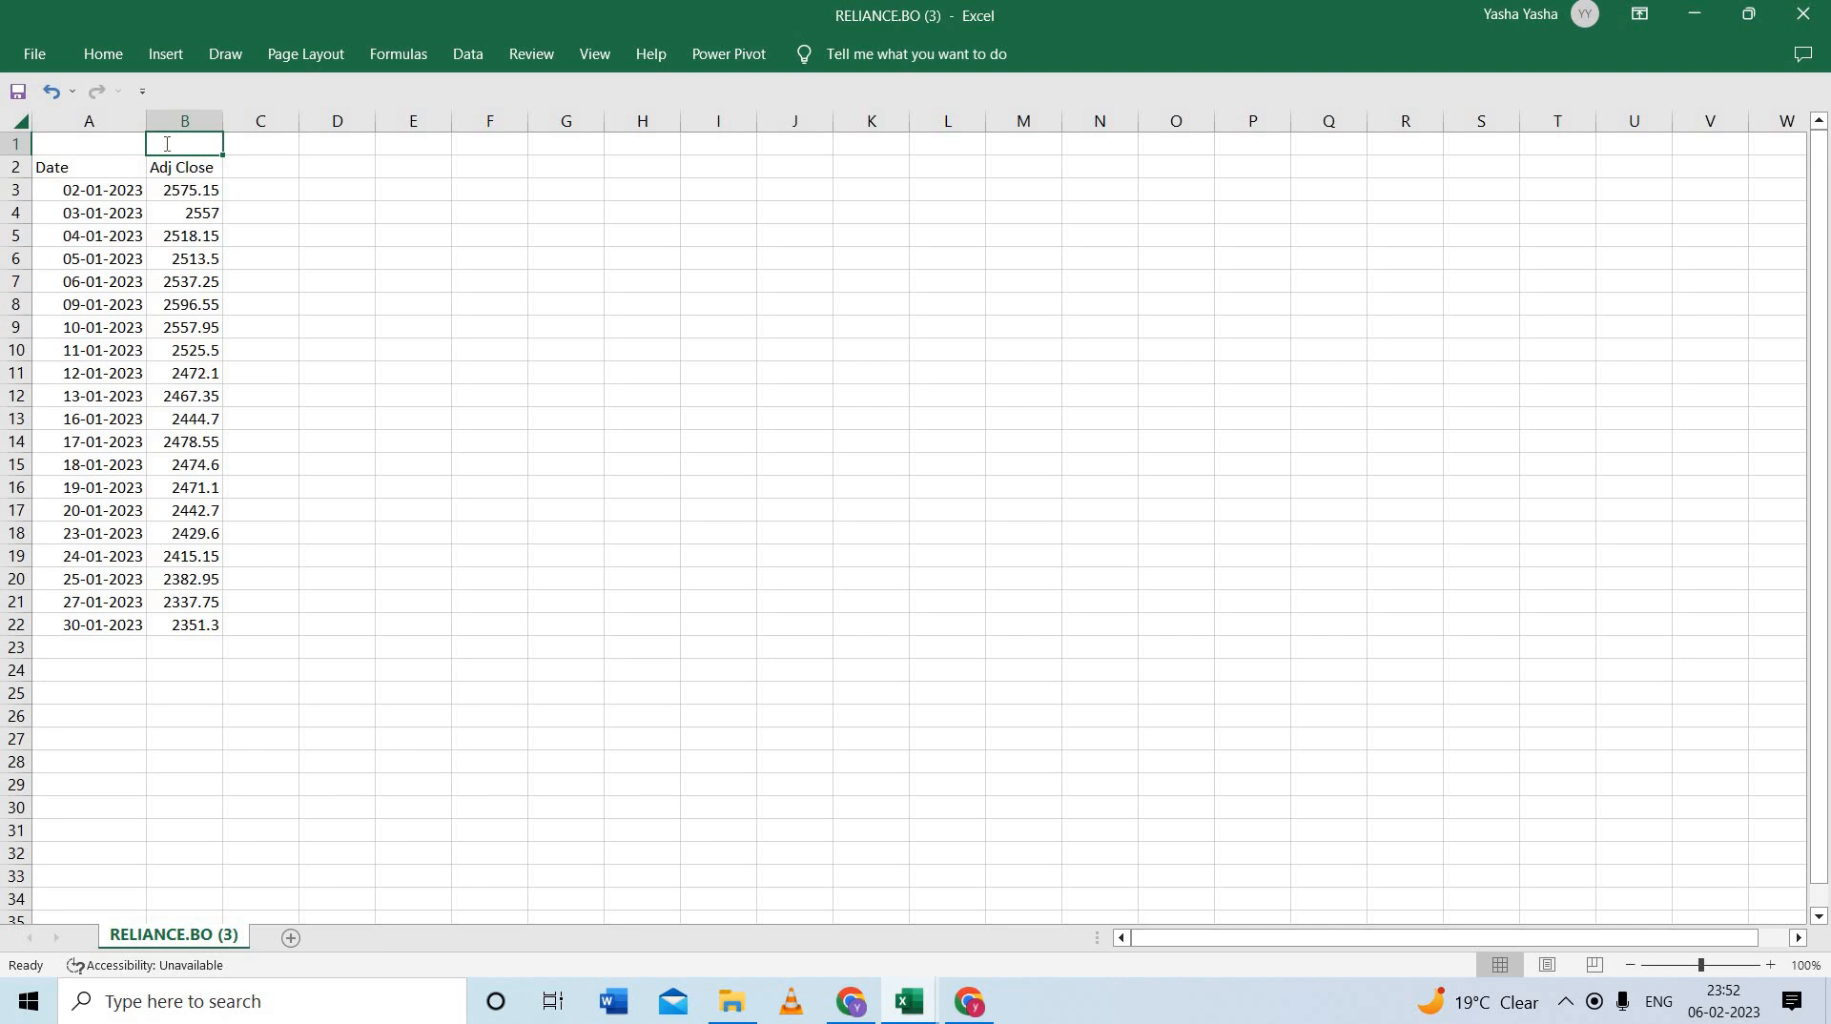
{"action": "type", "text": "RELIANCE INDUSTR"}
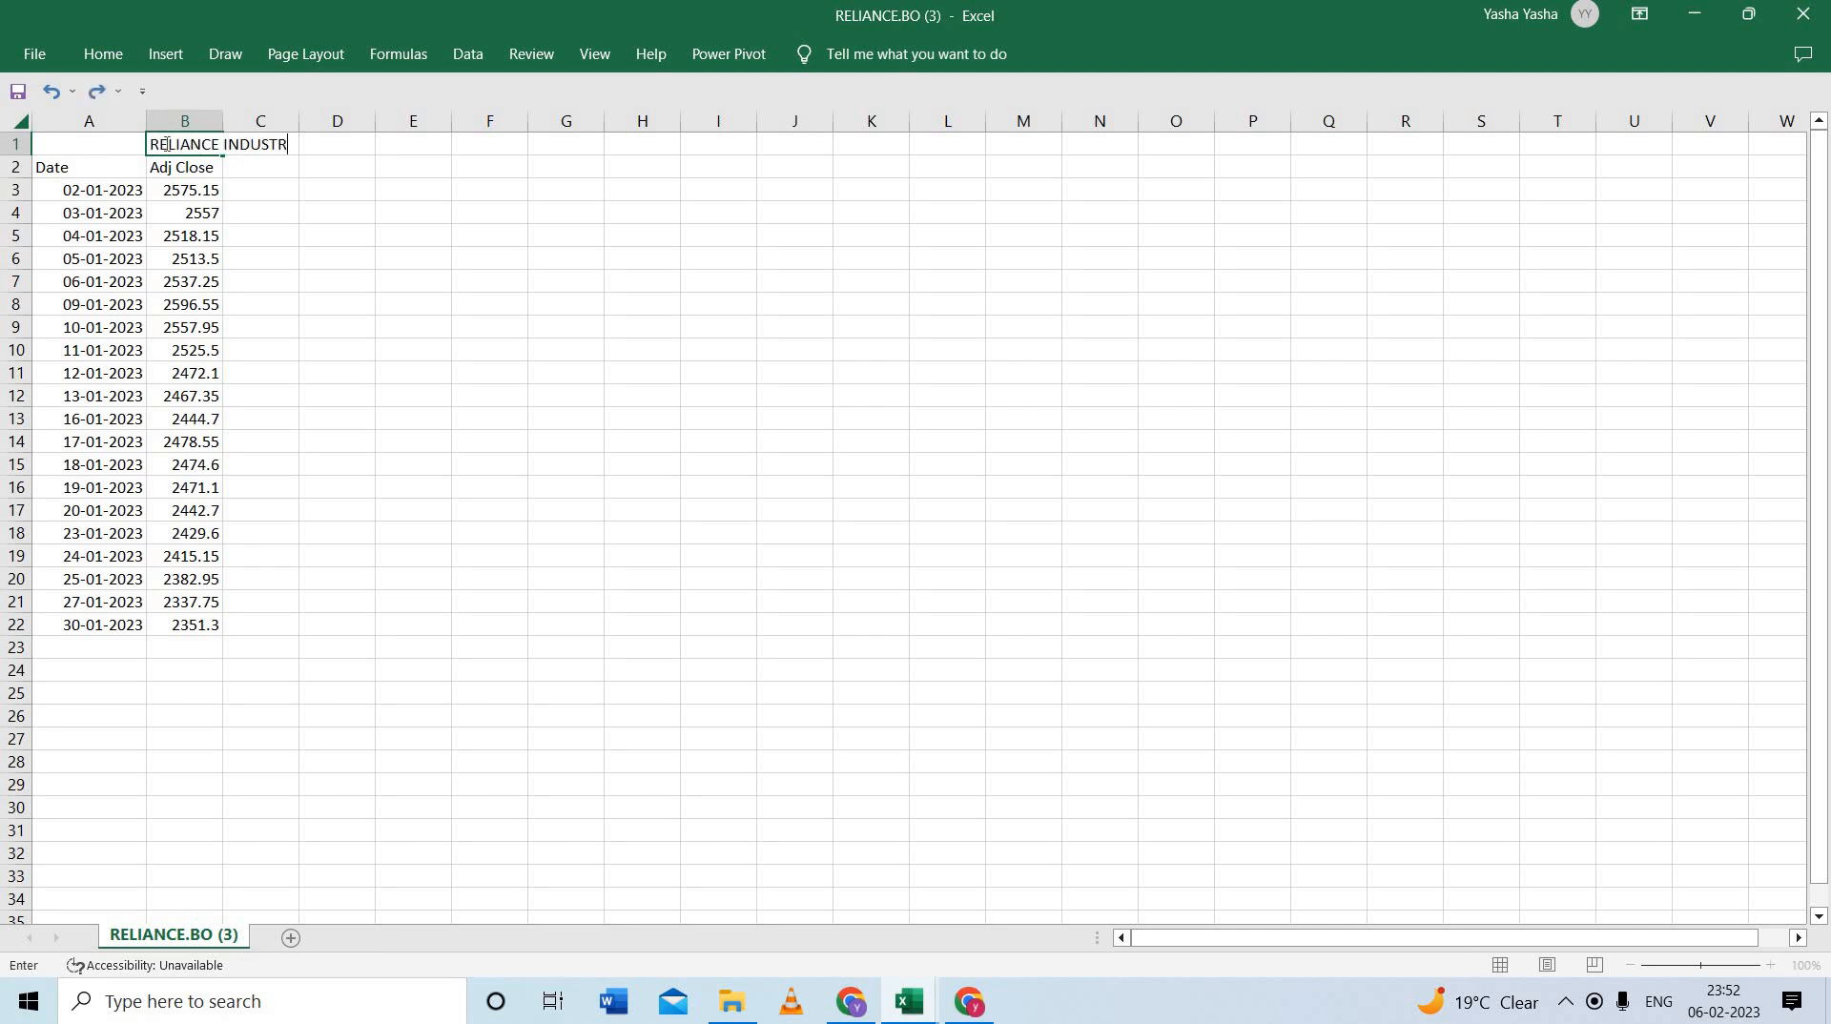
{"action": "type", "text": "IES LIMMIT"}
{"action": "left_click", "coordinate": [303, 195]}
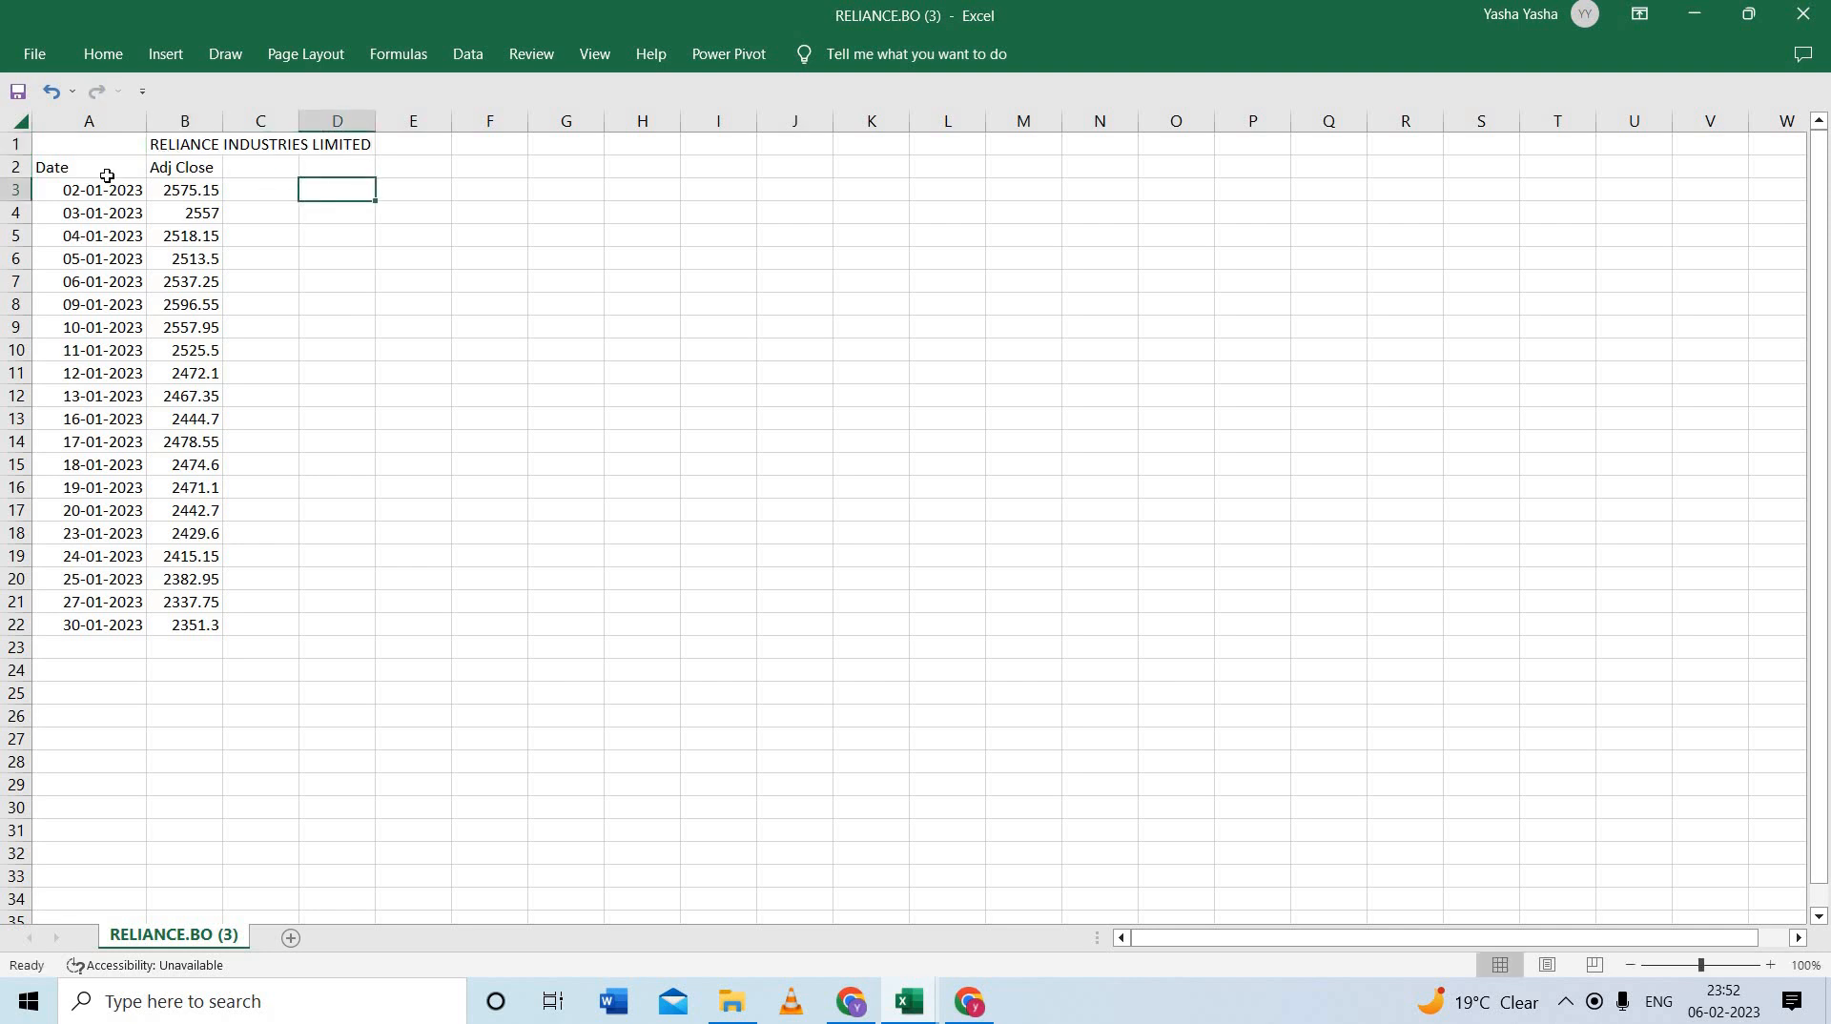
Add the column header Return in cell C2, beside Adj Close
{"action": "left_click", "coordinate": [1770, 965]}
{"action": "left_click", "coordinate": [1769, 965]}
{"action": "left_click", "coordinate": [1770, 965]}
{"action": "left_click", "coordinate": [1770, 965]}
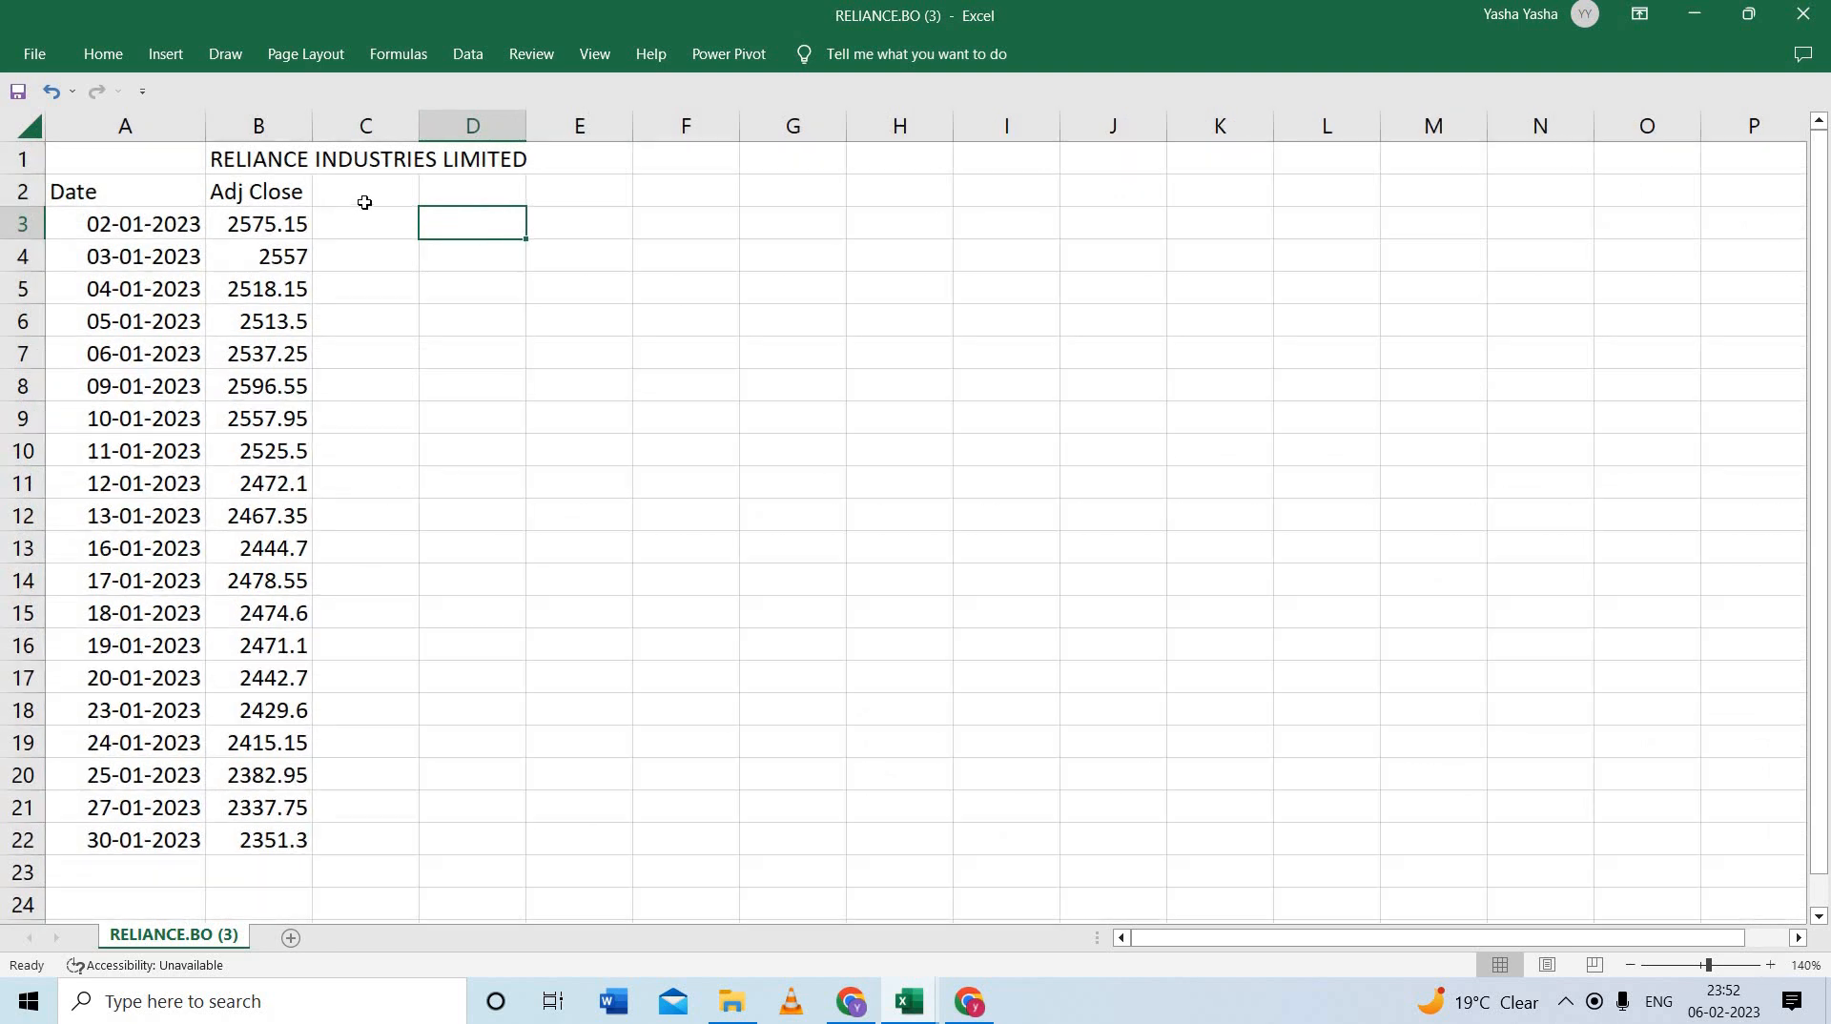
{"action": "left_click", "coordinate": [364, 202]}
{"action": "type", "text": "r"}
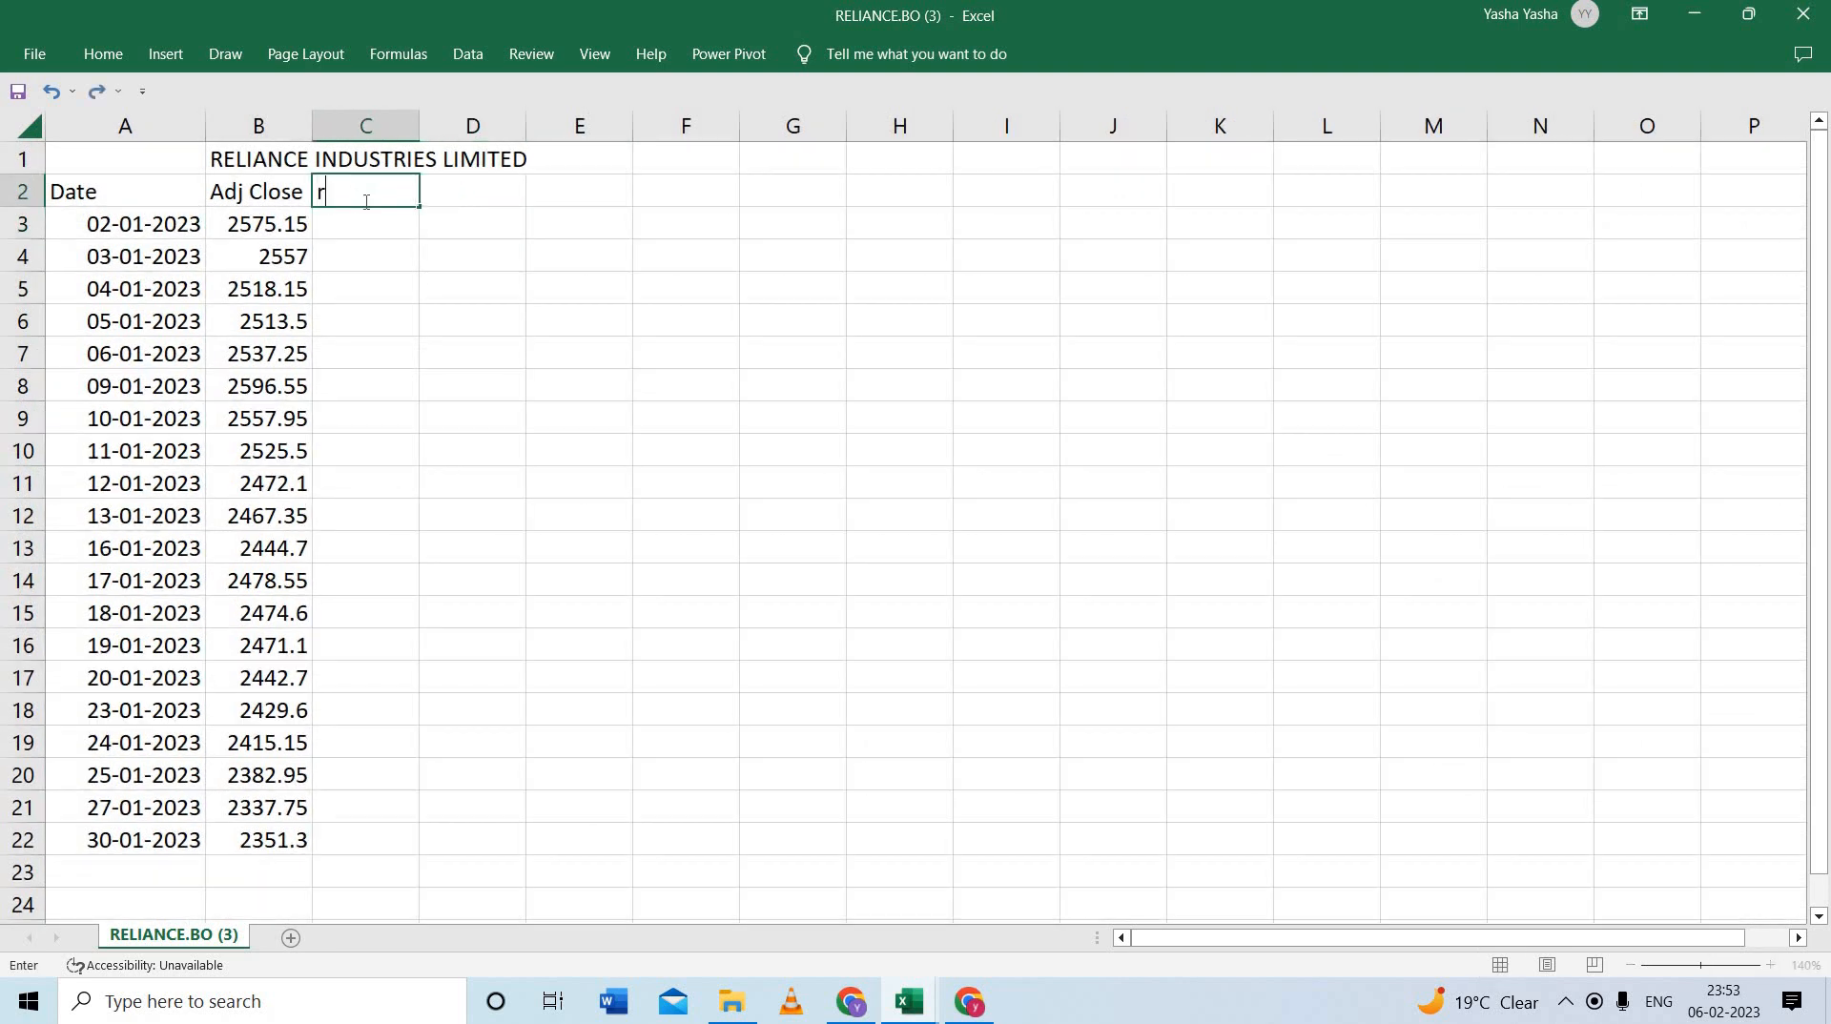
{"action": "type", "text": "Return"}
{"action": "key", "text": "Return"}
Calculate the first daily return in cell C4 with the formula =(B4-B3)/B3
{"action": "left_click", "coordinate": [374, 256]}
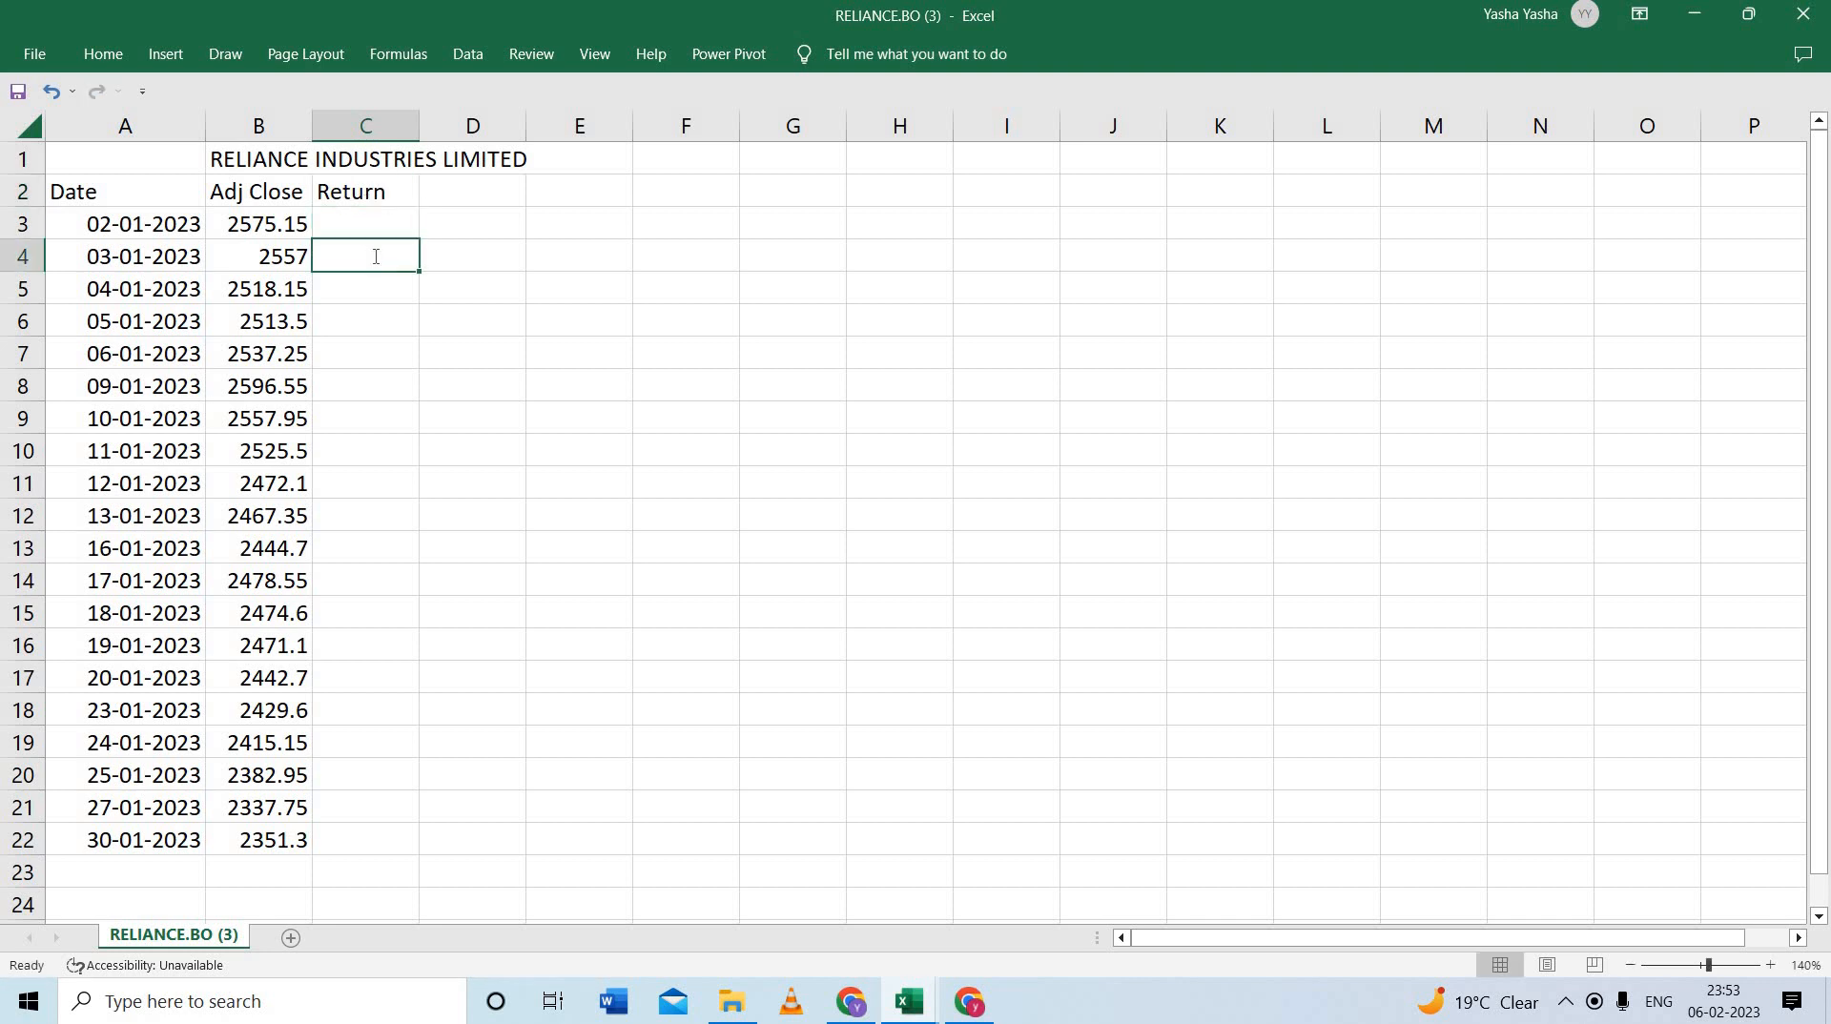
{"action": "type", "text": "=("}
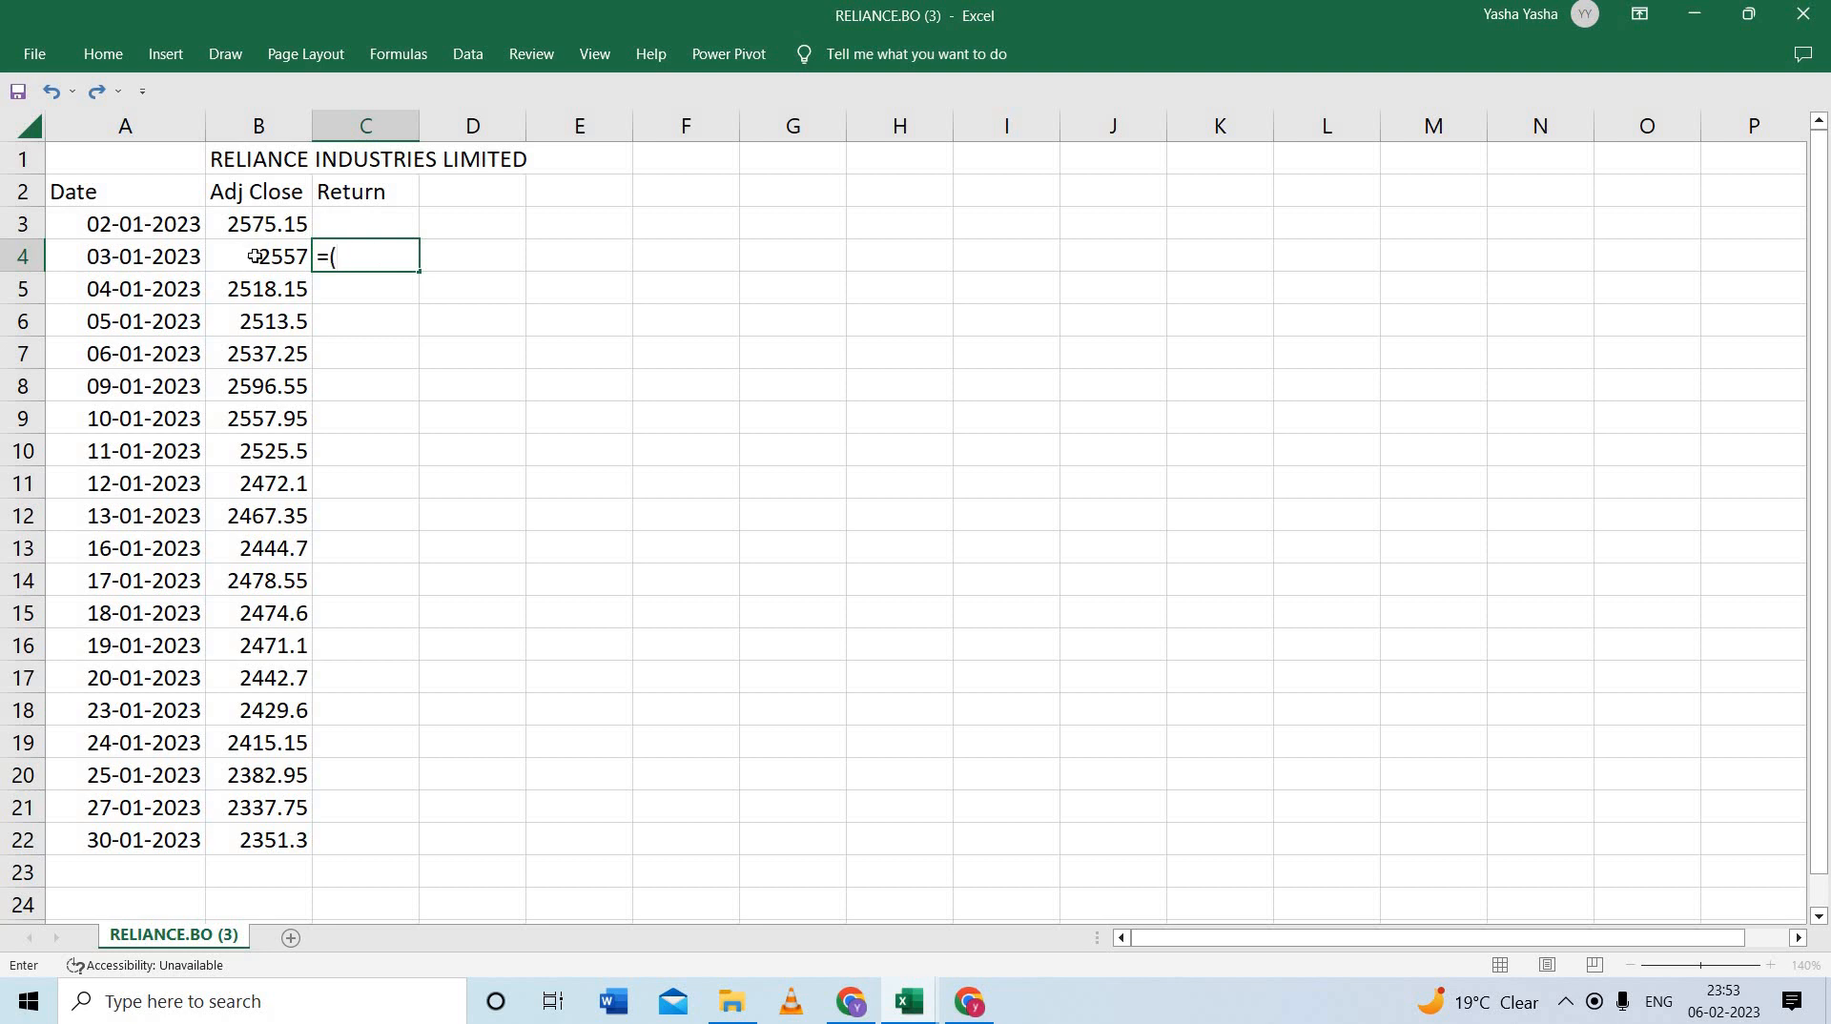
{"action": "left_click", "coordinate": [258, 255]}
{"action": "type", "text": "-"}
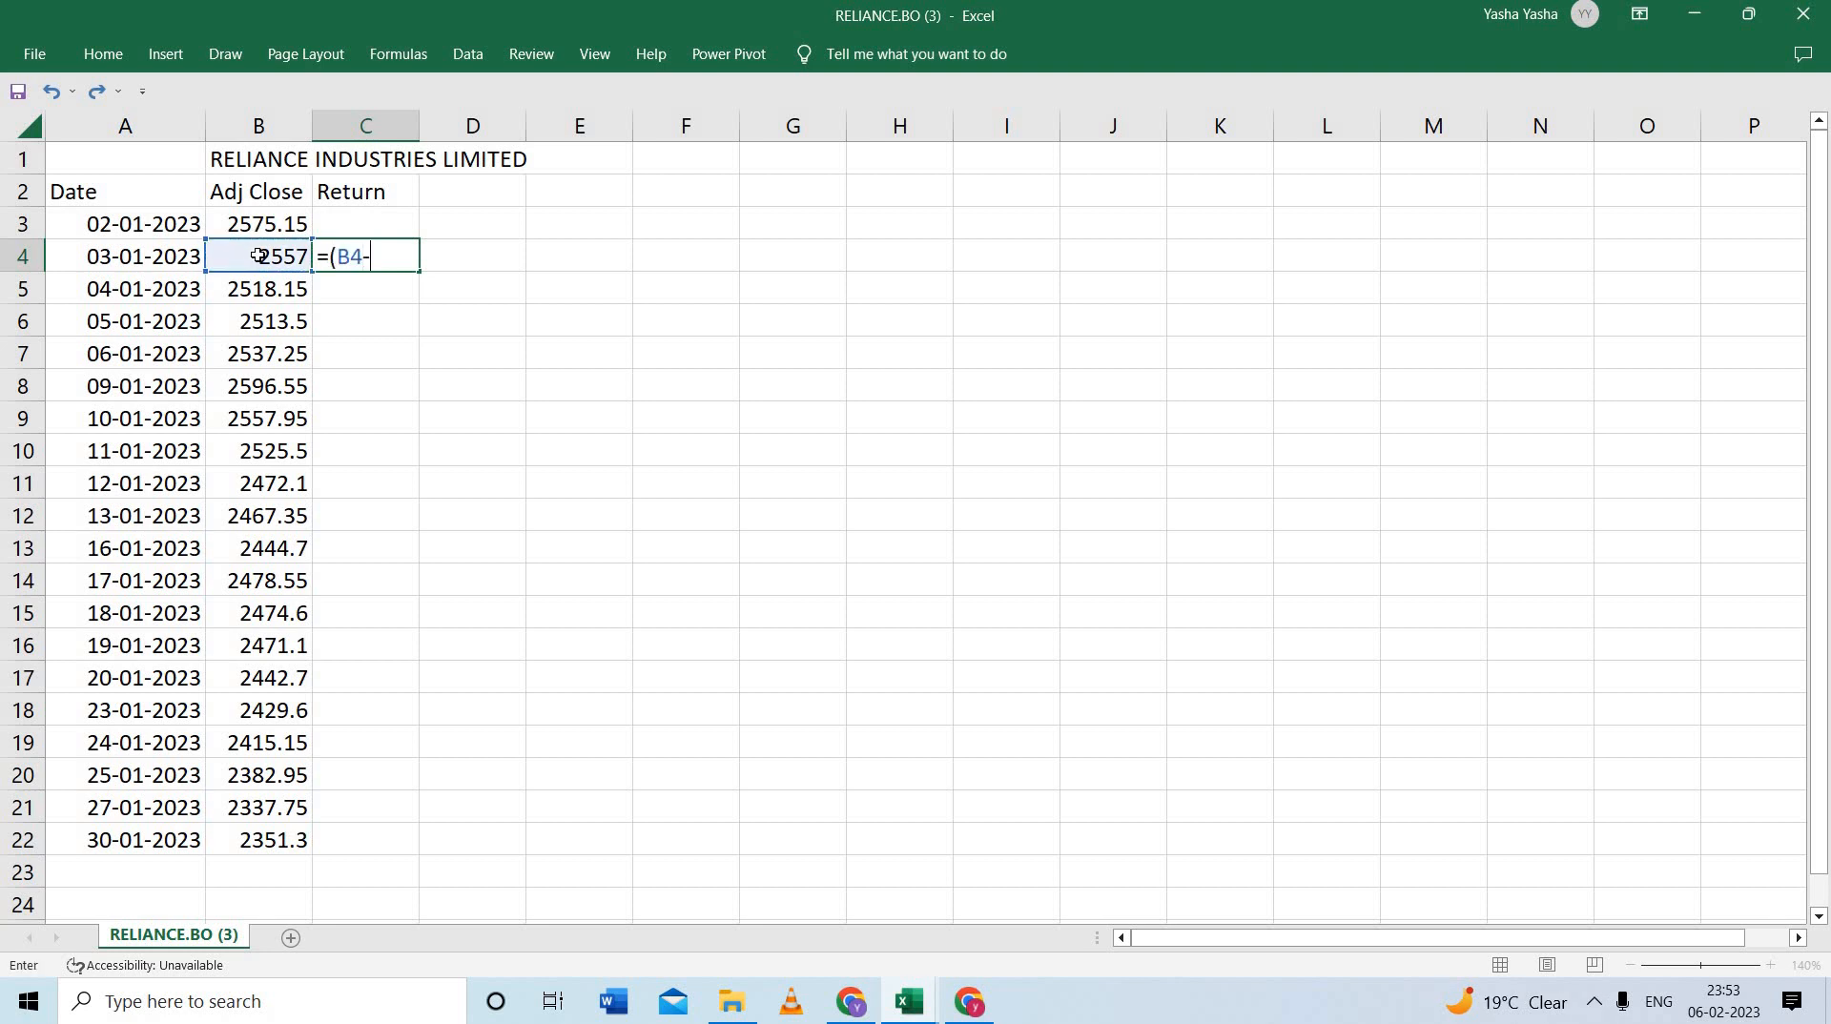
{"action": "left_click", "coordinate": [269, 218]}
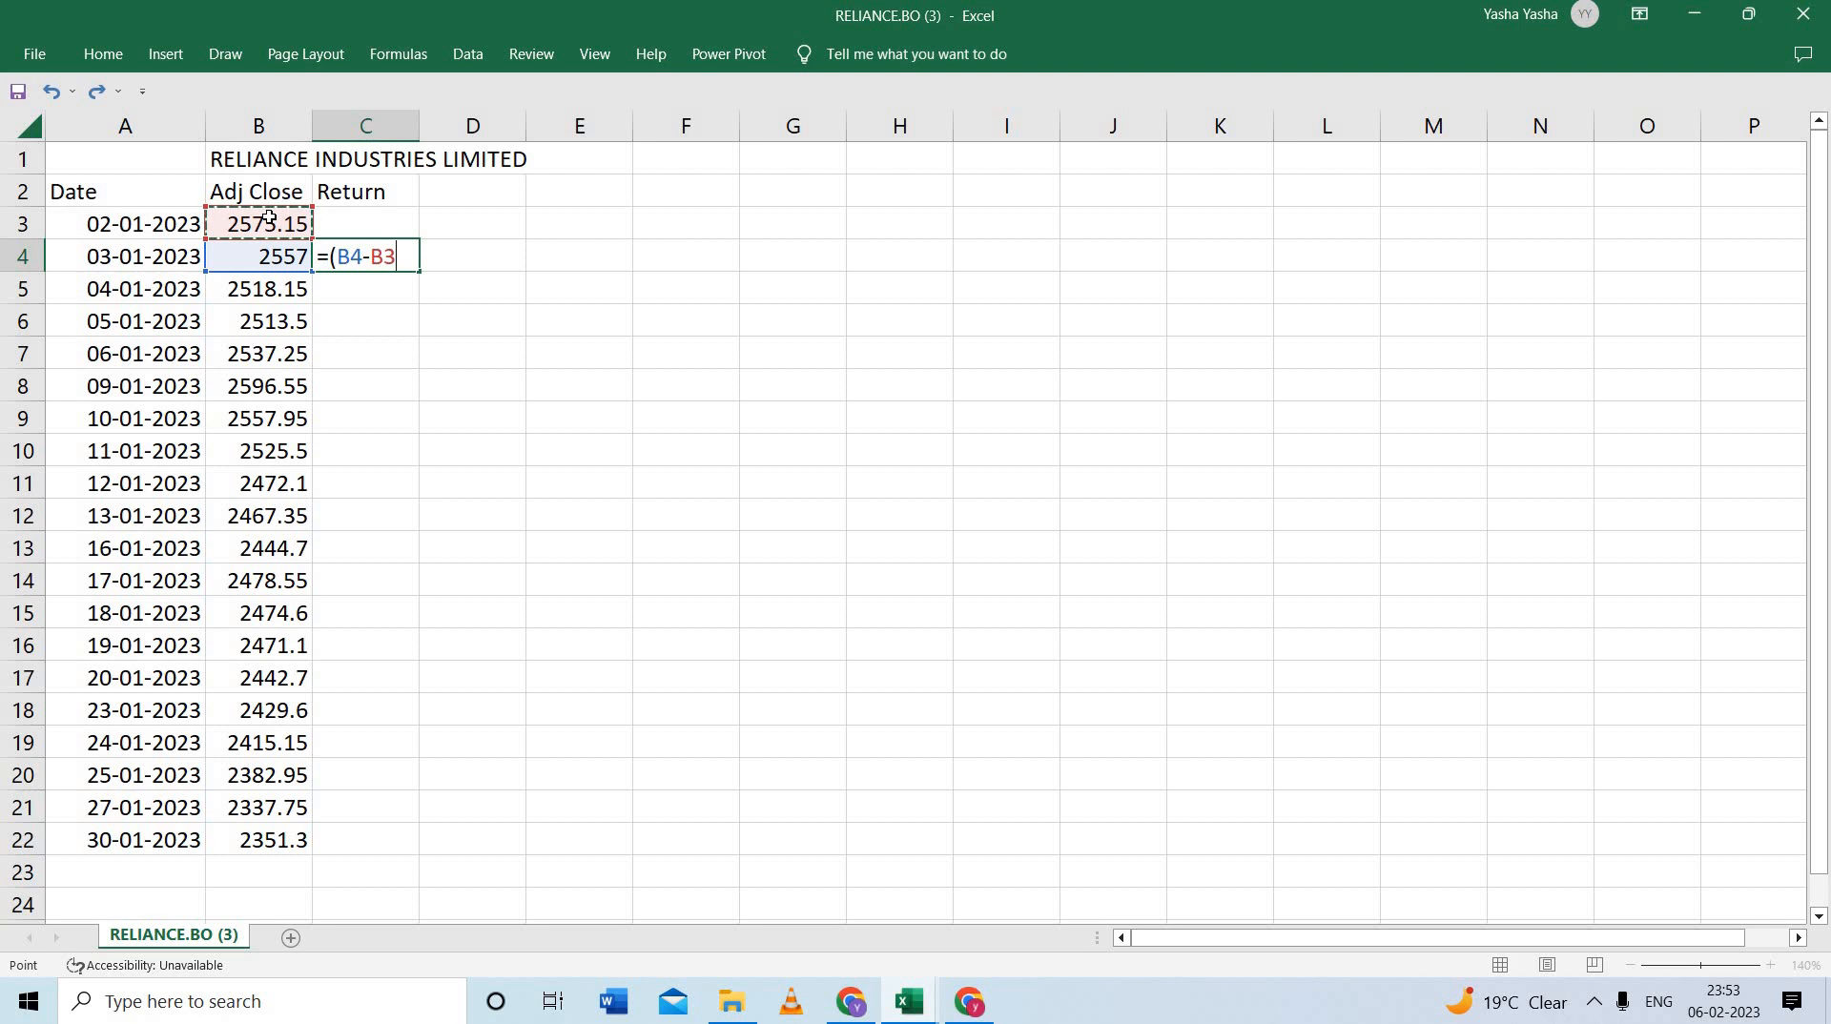
{"action": "type", "text": ")/"}
{"action": "left_click", "coordinate": [281, 226]}
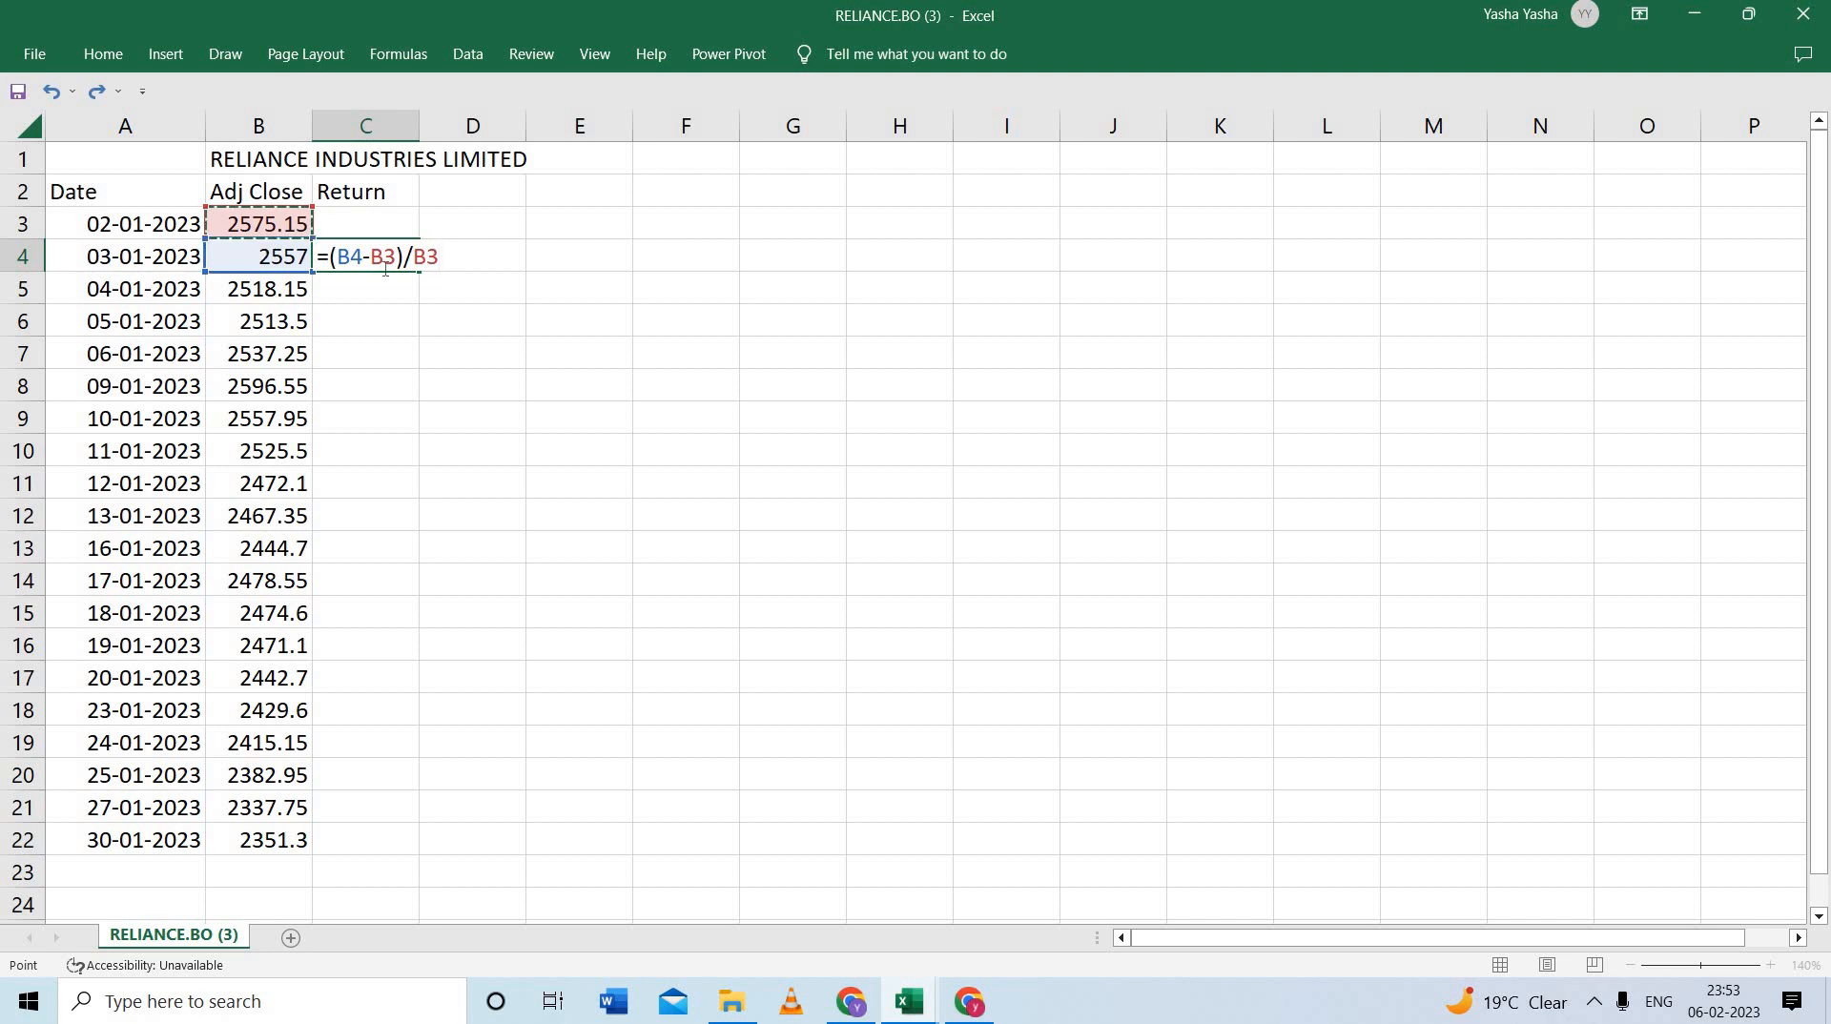
{"action": "key", "text": "Return"}
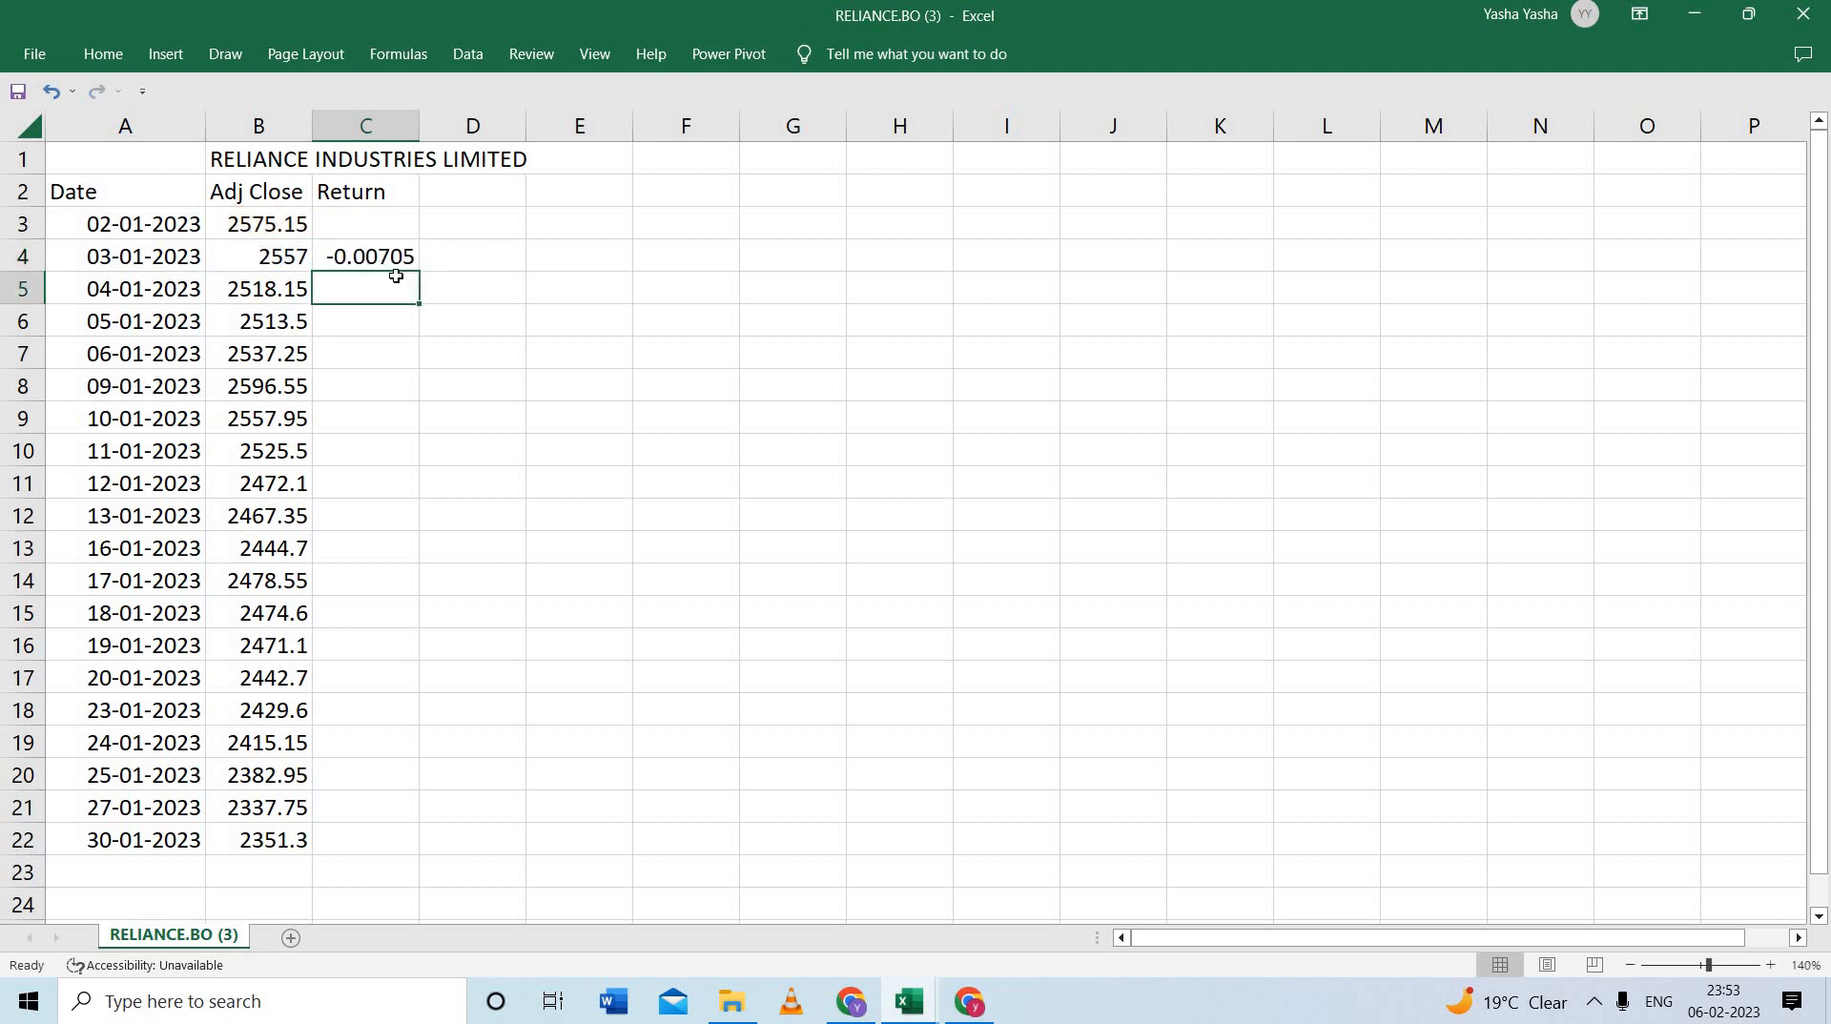
Fill the return formula from C4 down to C22 and format the returns as percentages
{"action": "key", "text": "Up"}
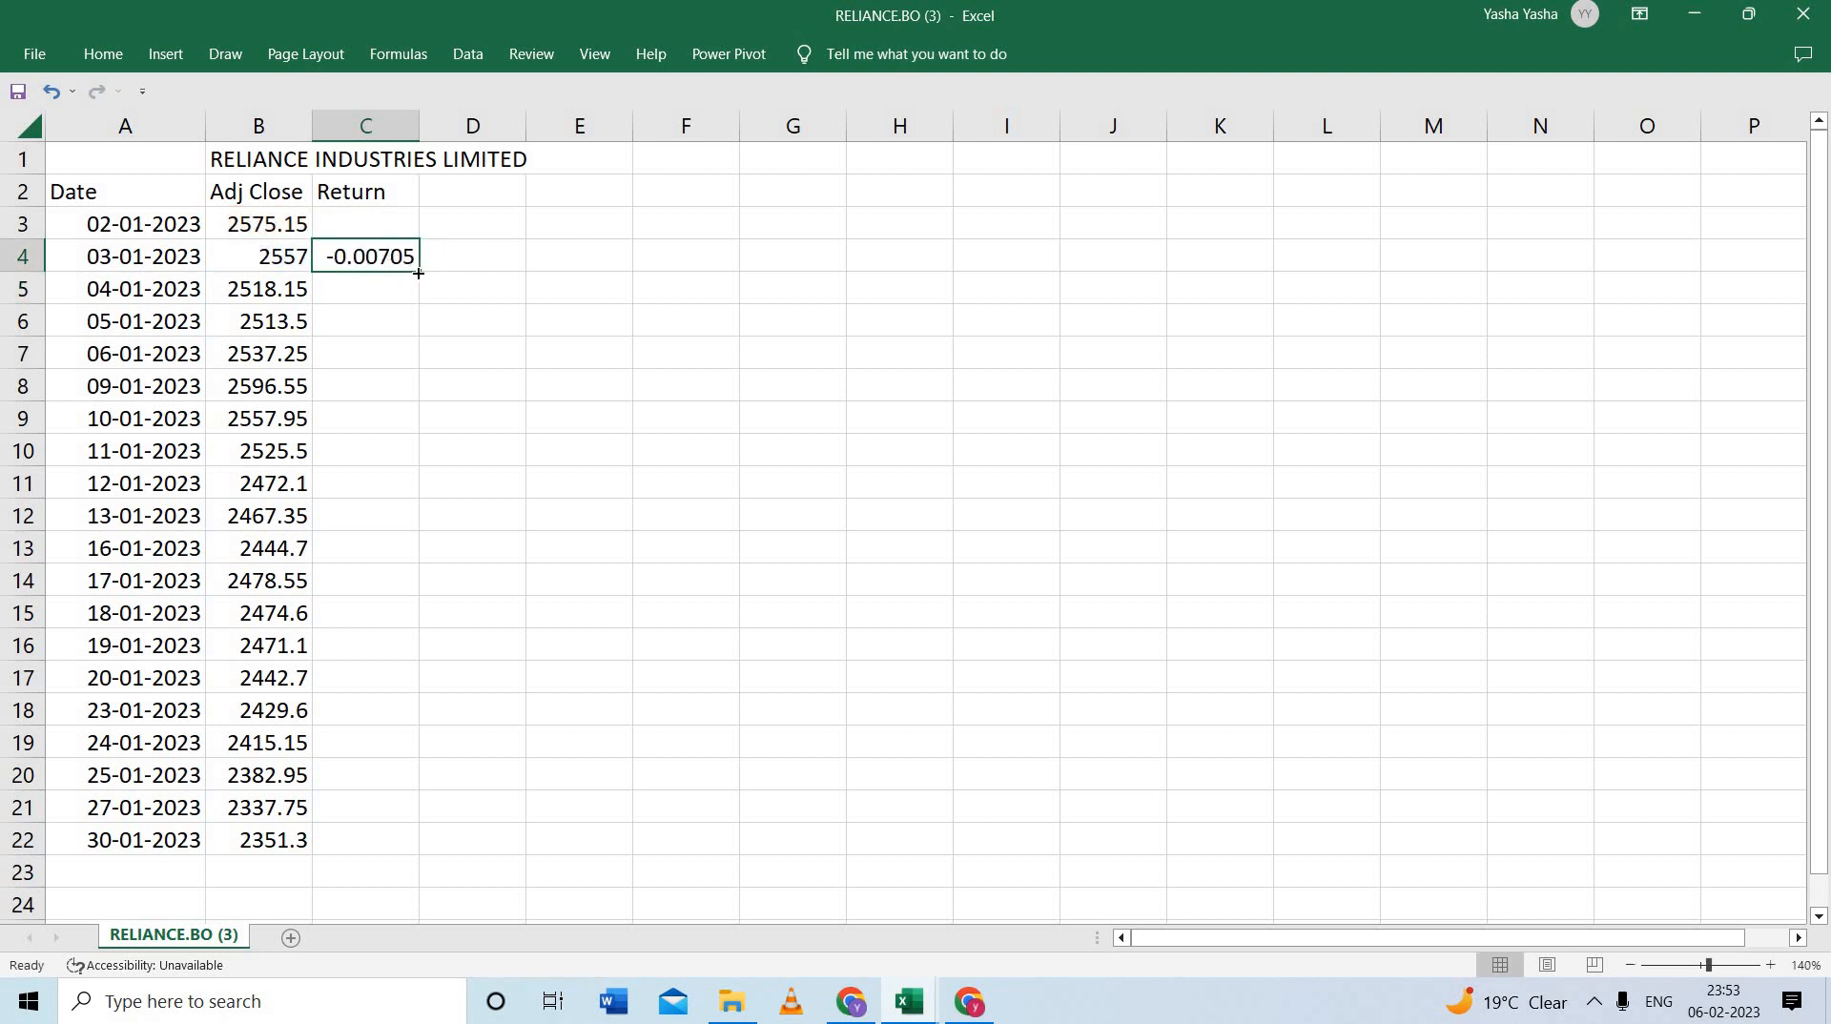
{"action": "mouse_move", "coordinate": [418, 271]}
{"action": "left_mouse_down"}
{"action": "mouse_move", "coordinate": [397, 751]}
{"action": "mouse_move", "coordinate": [413, 849]}
{"action": "mouse_move", "coordinate": [392, 858]}
{"action": "left_mouse_up"}
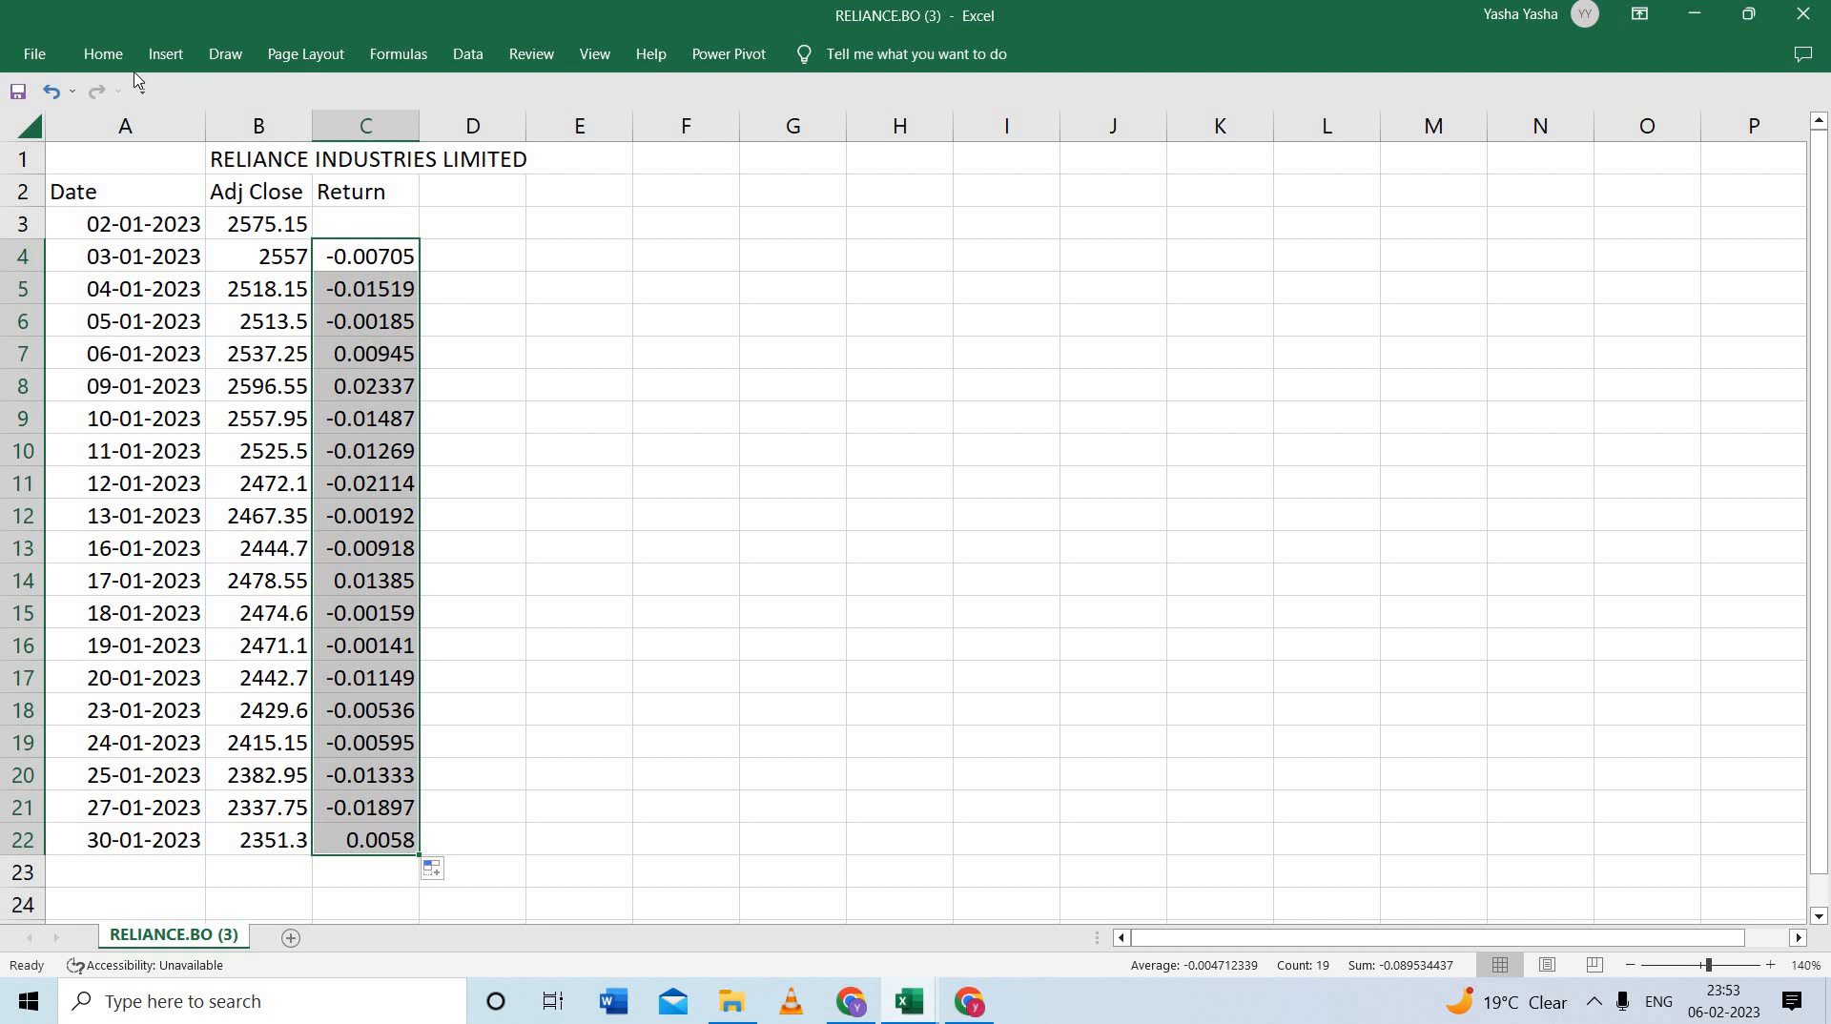
{"action": "left_click", "coordinate": [107, 55]}
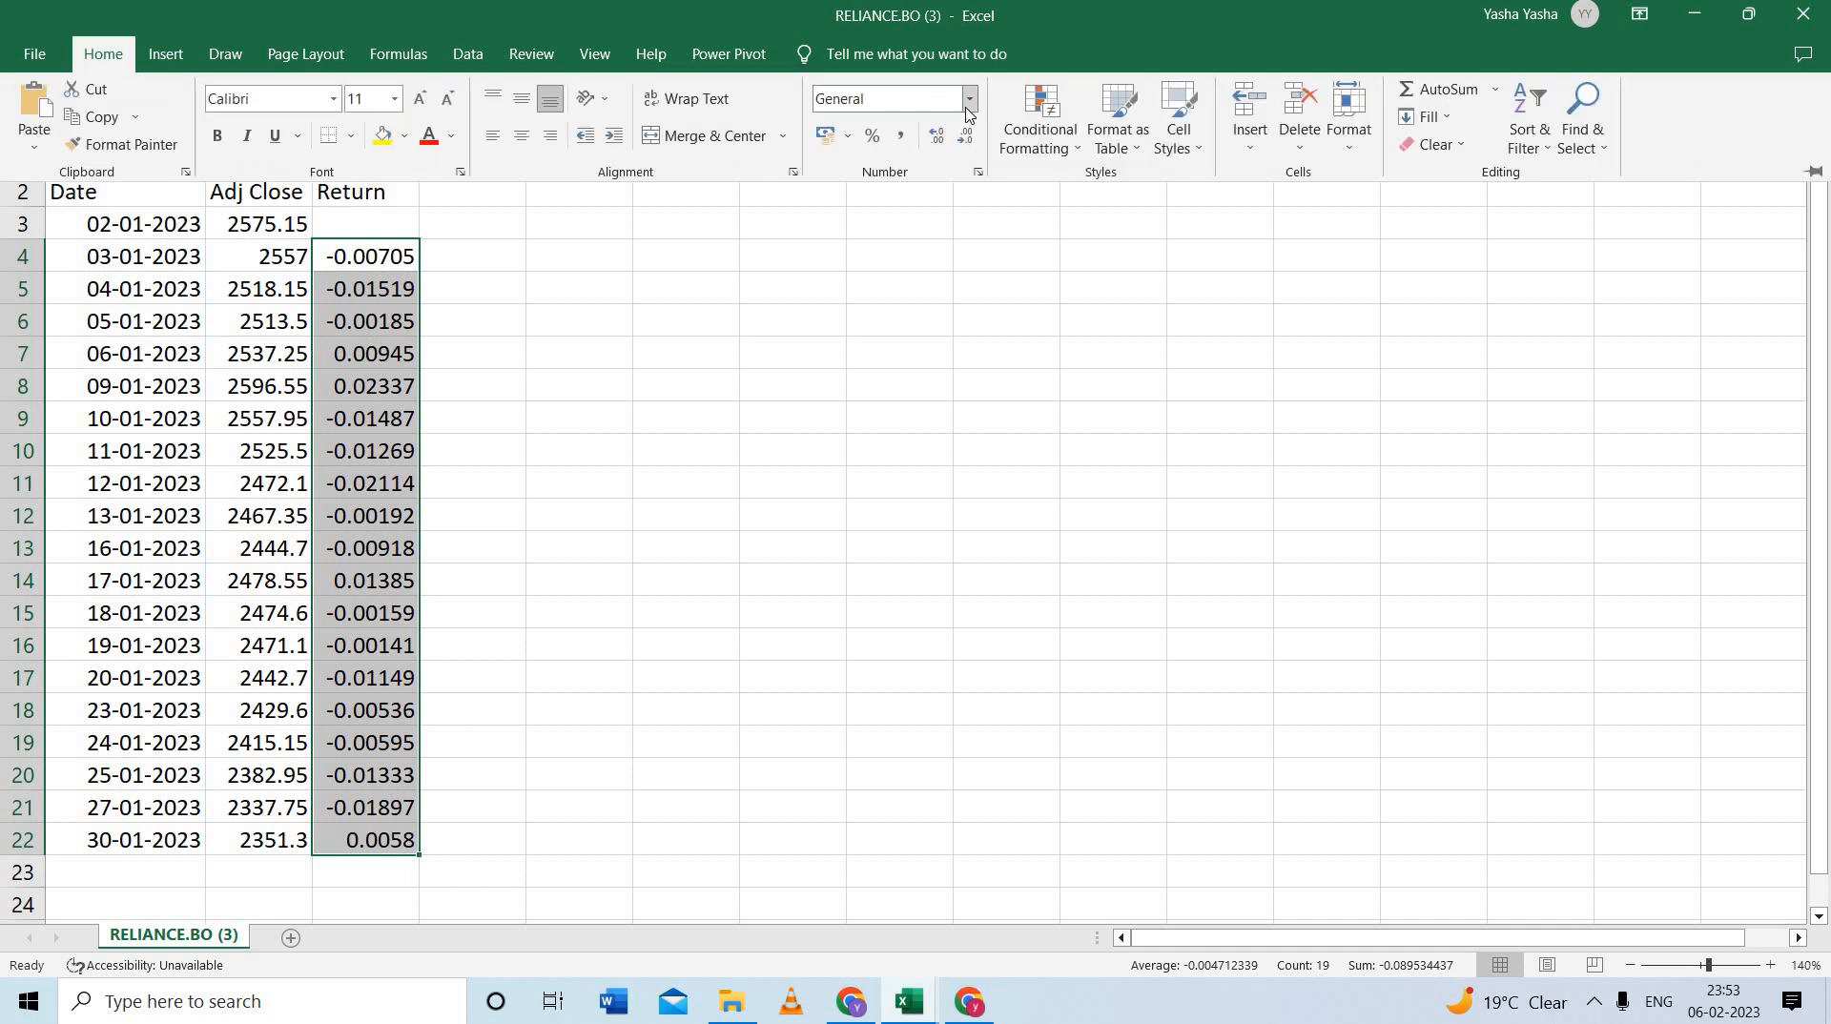
{"action": "left_click", "coordinate": [969, 112]}
{"action": "left_click", "coordinate": [958, 498]}
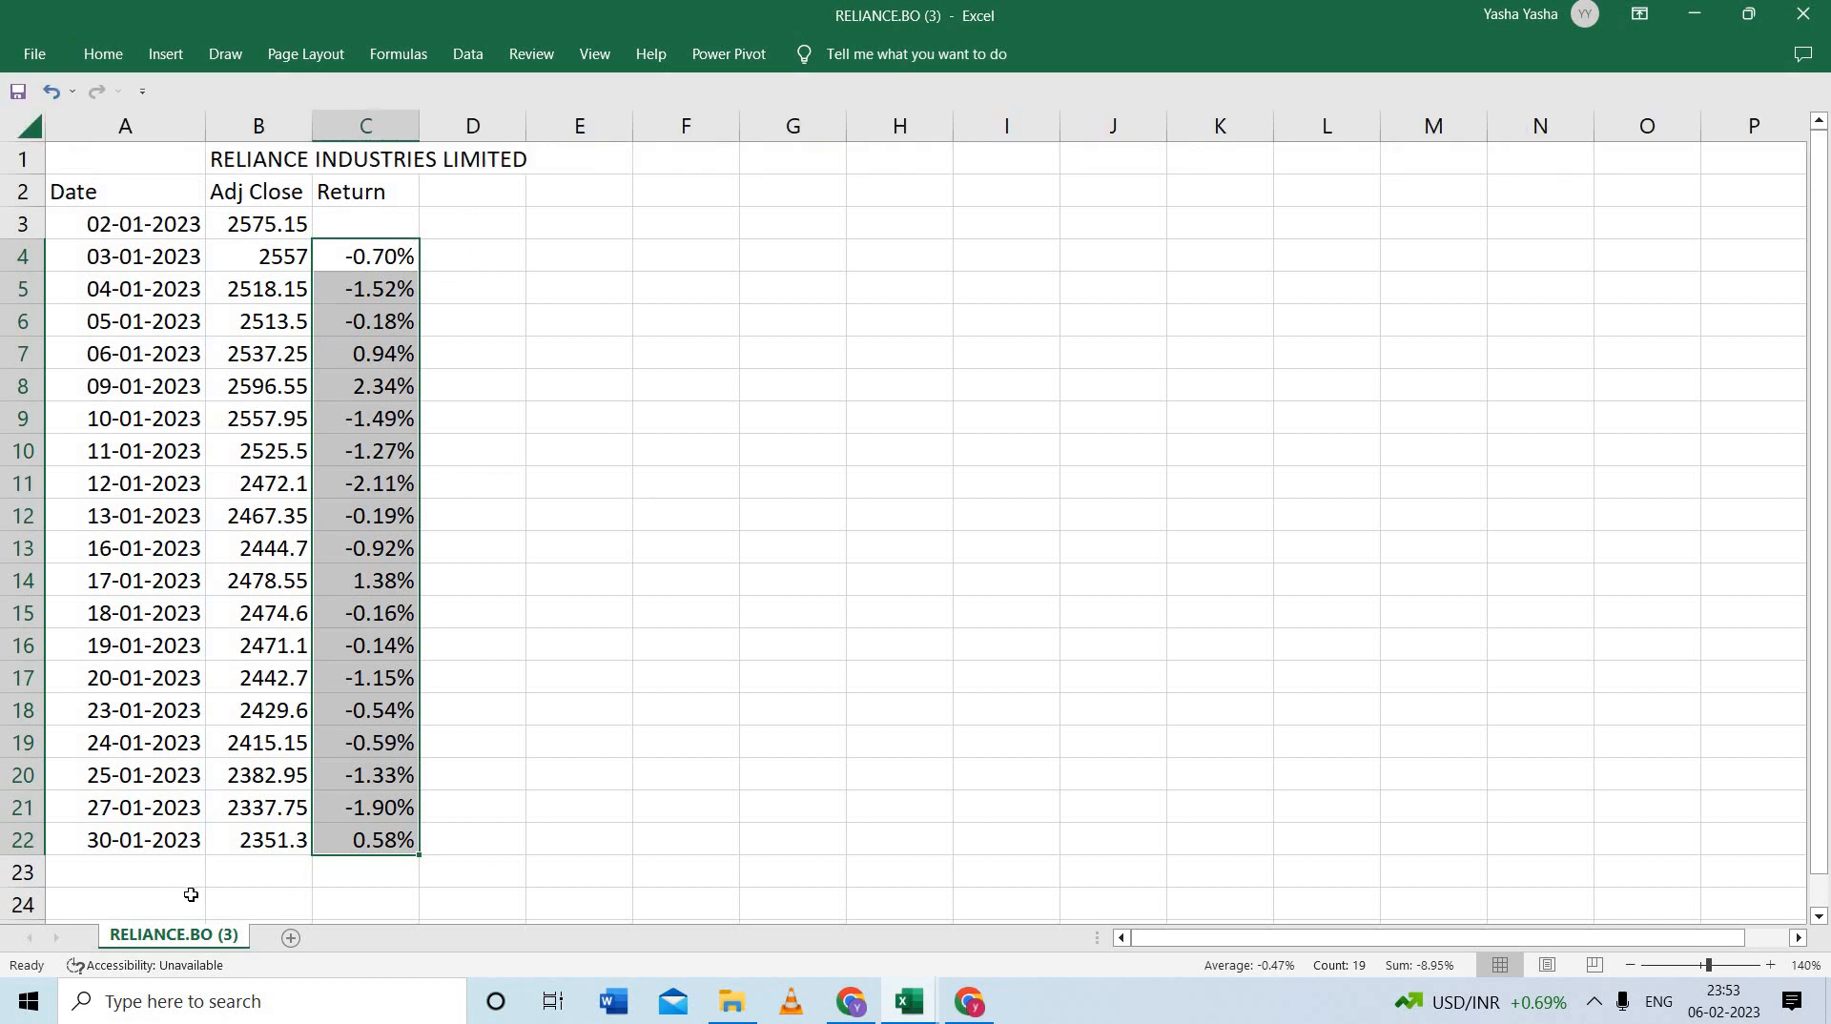
Enter the label Average return in cell A24, below the price data
{"action": "left_click", "coordinate": [196, 896]}
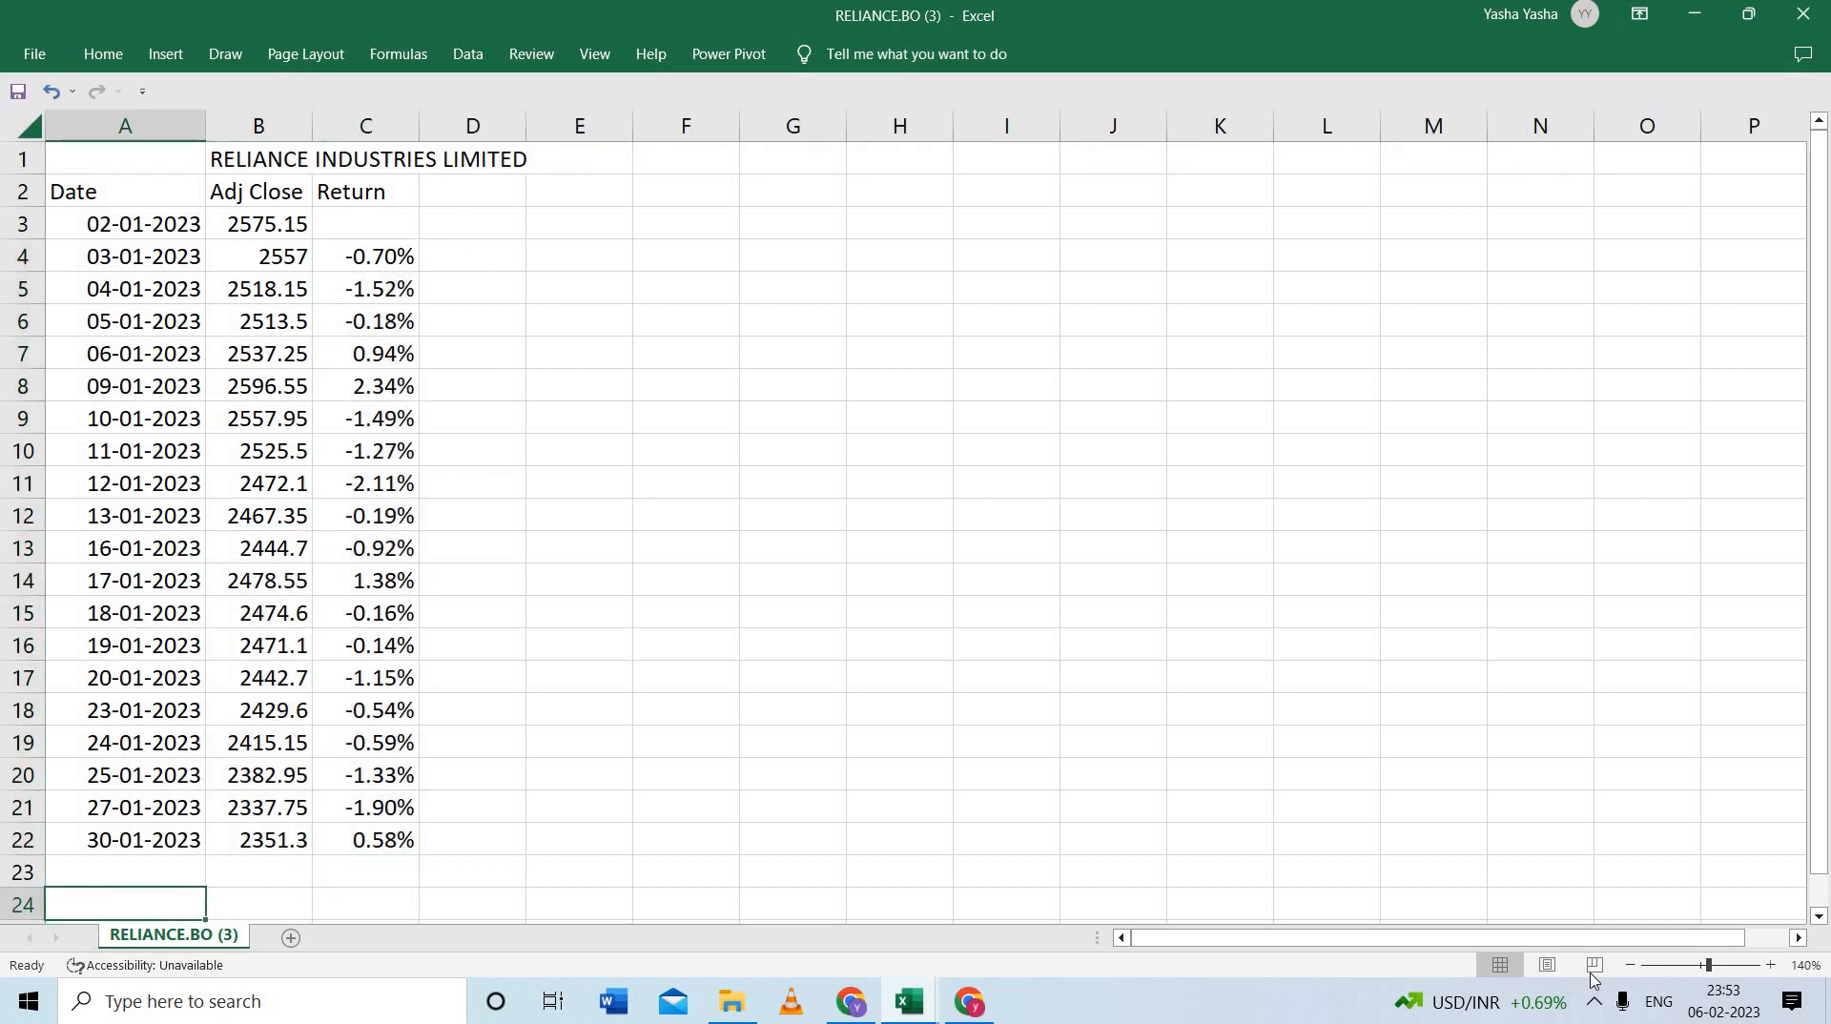
{"action": "left_click", "coordinate": [1630, 965]}
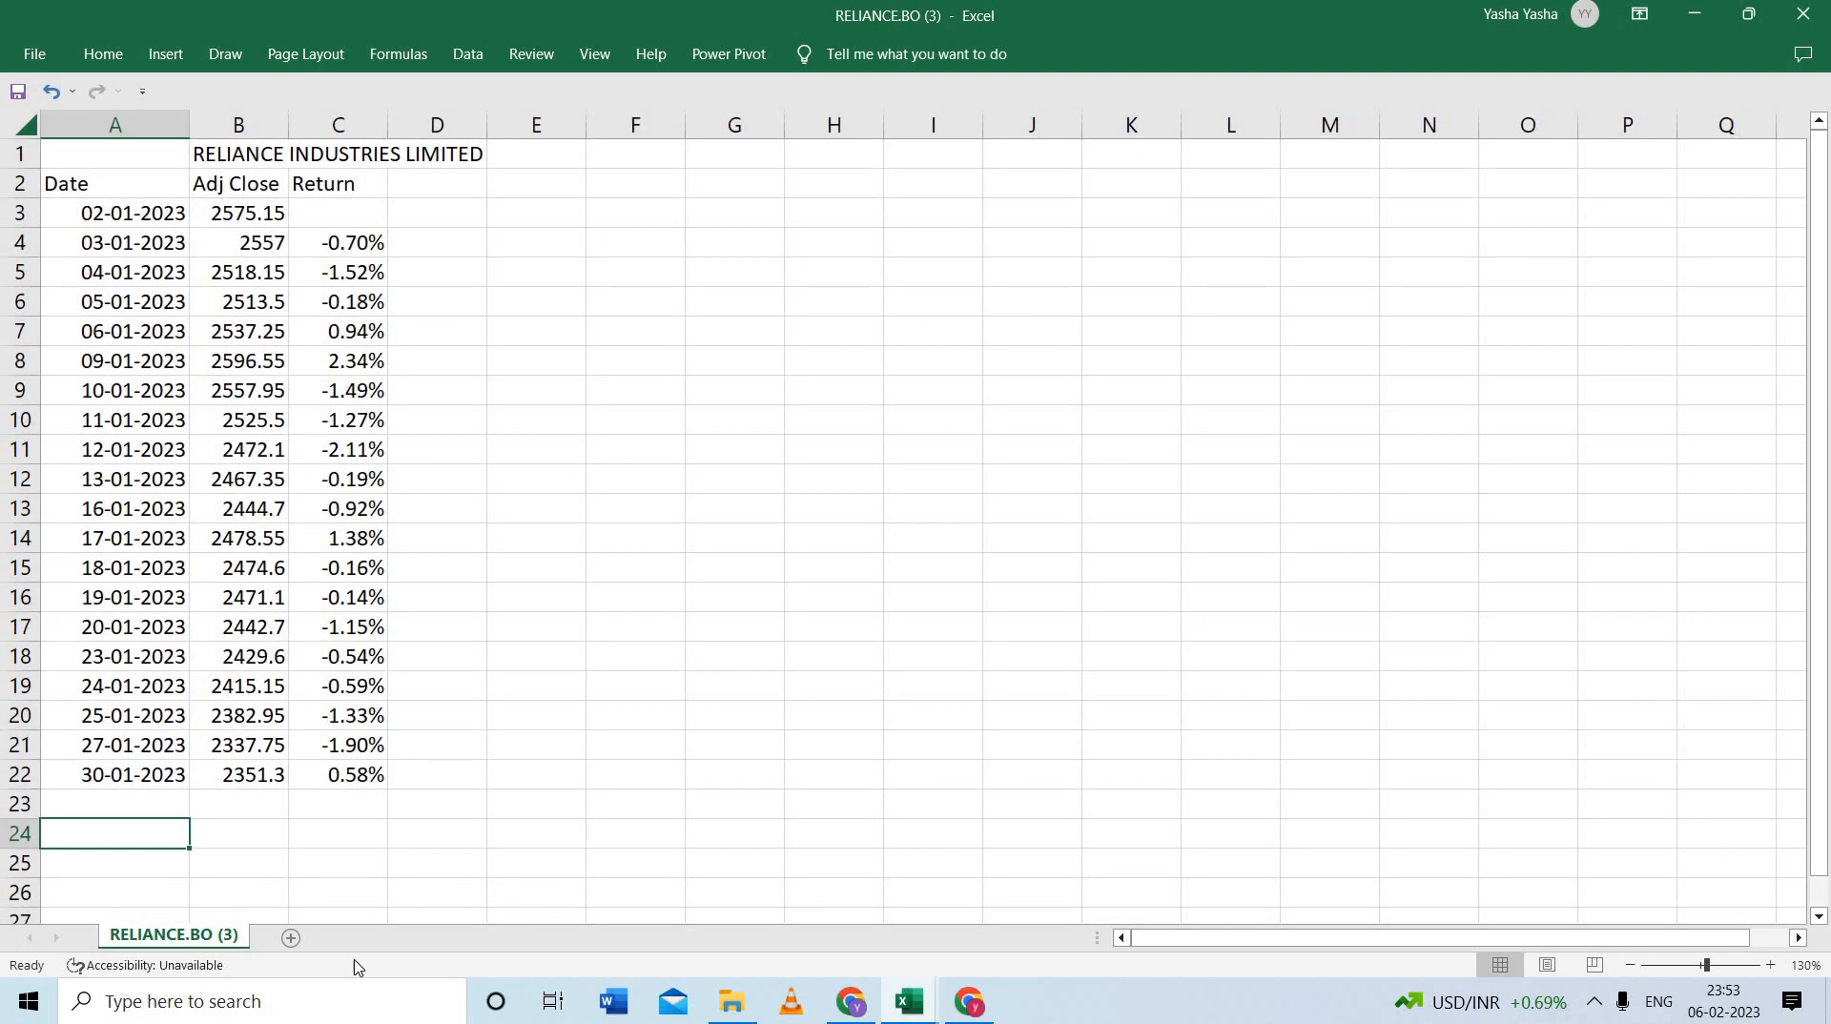
{"action": "type", "text": "Average re"}
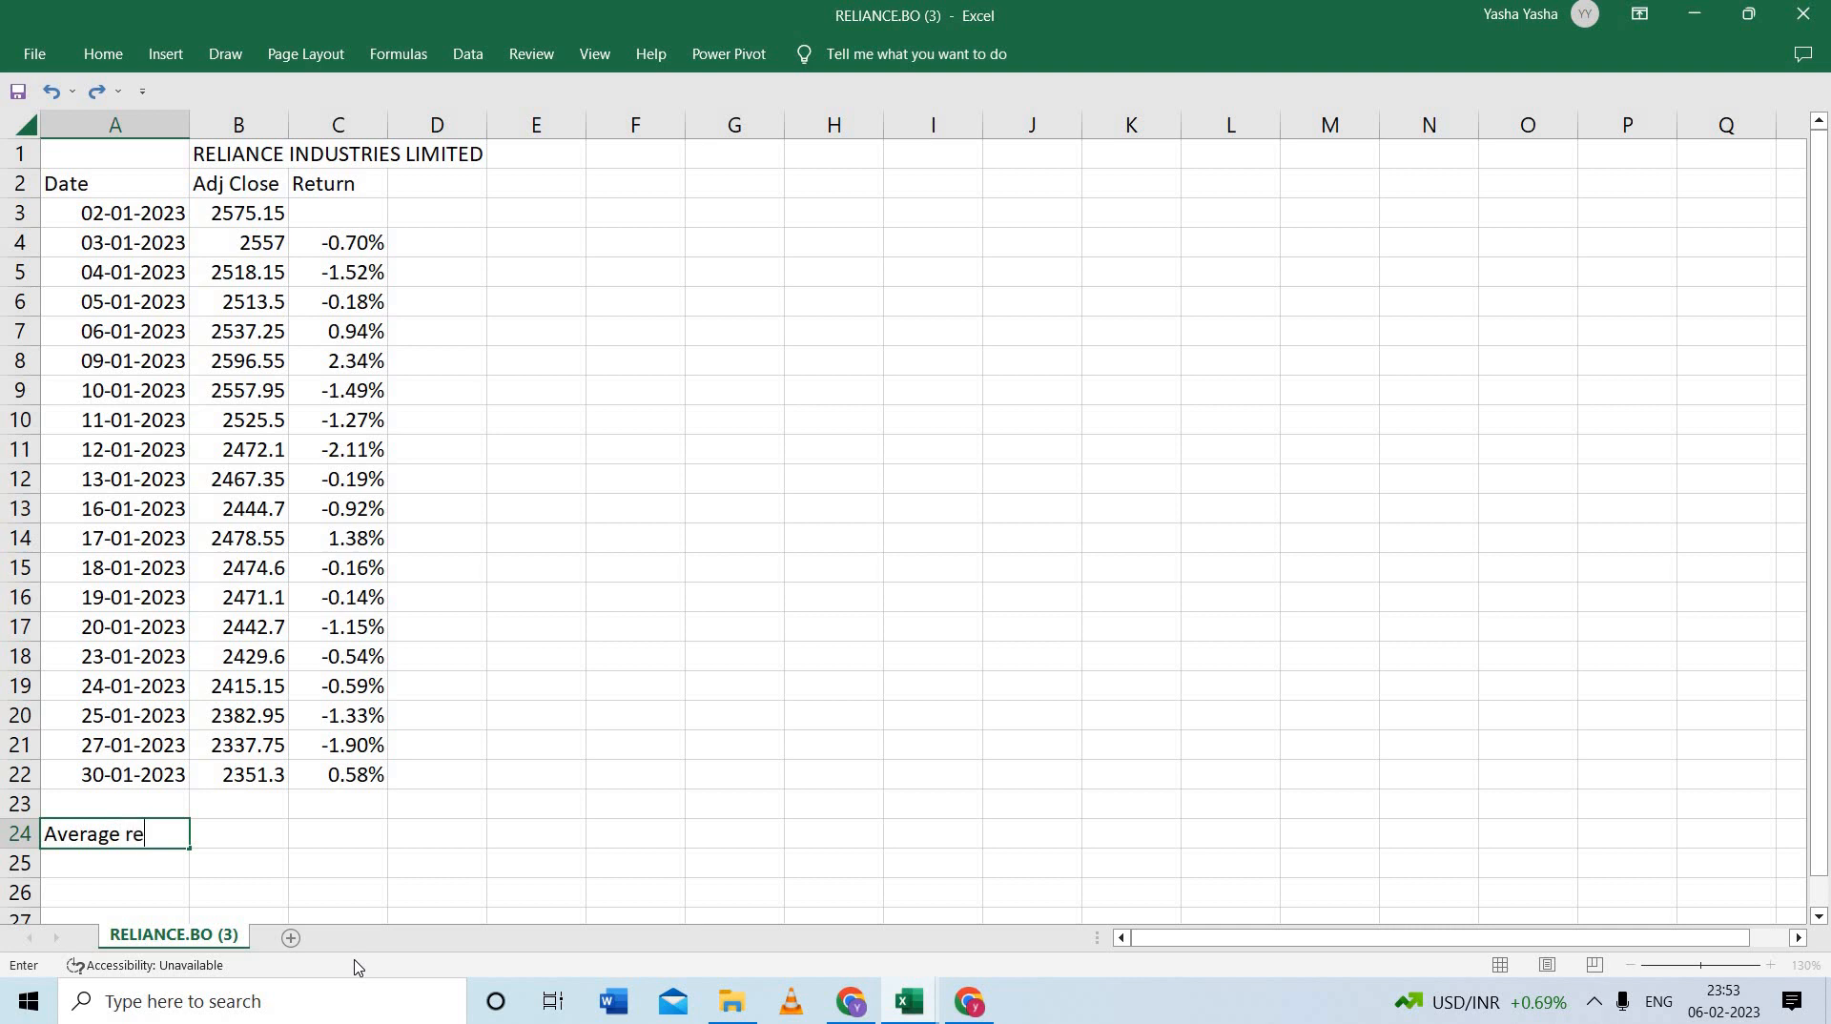
{"action": "type", "text": "turn"}
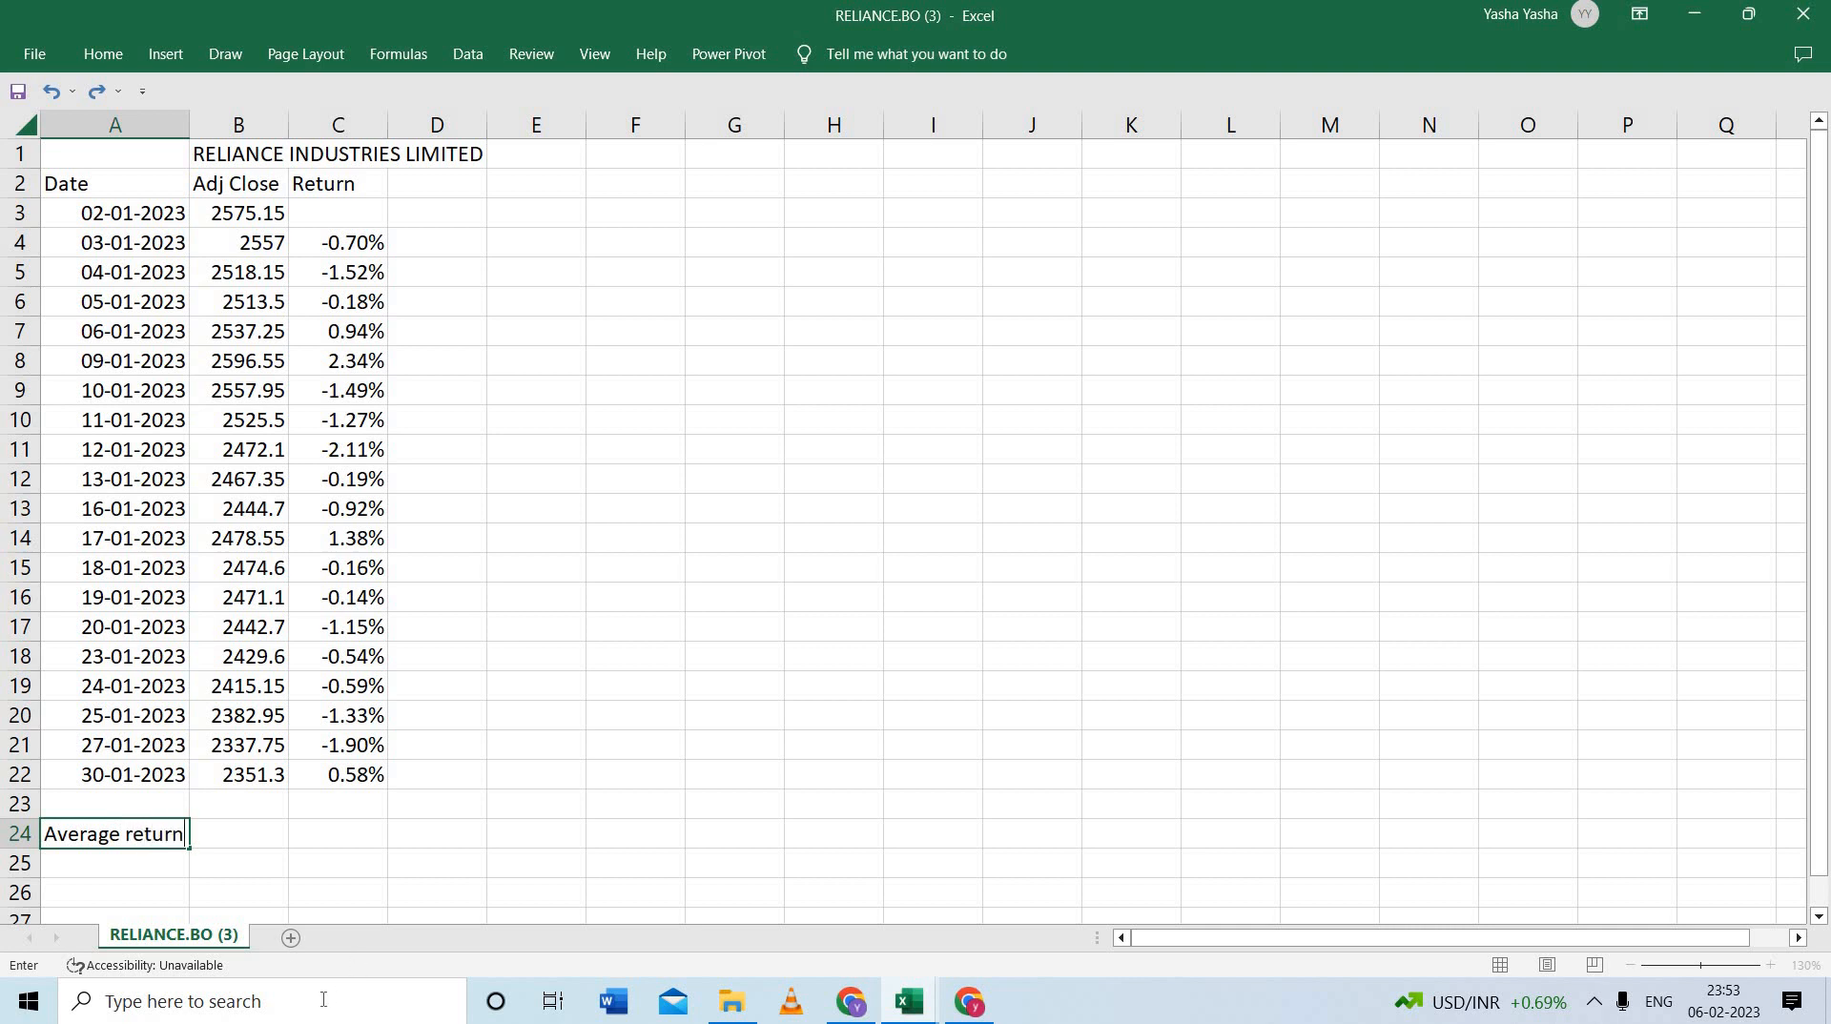
Calculate the average return in cell C24 with the formula =AVERAGE(C4:C22)
{"action": "left_click", "coordinate": [362, 840]}
{"action": "type", "text": "="}
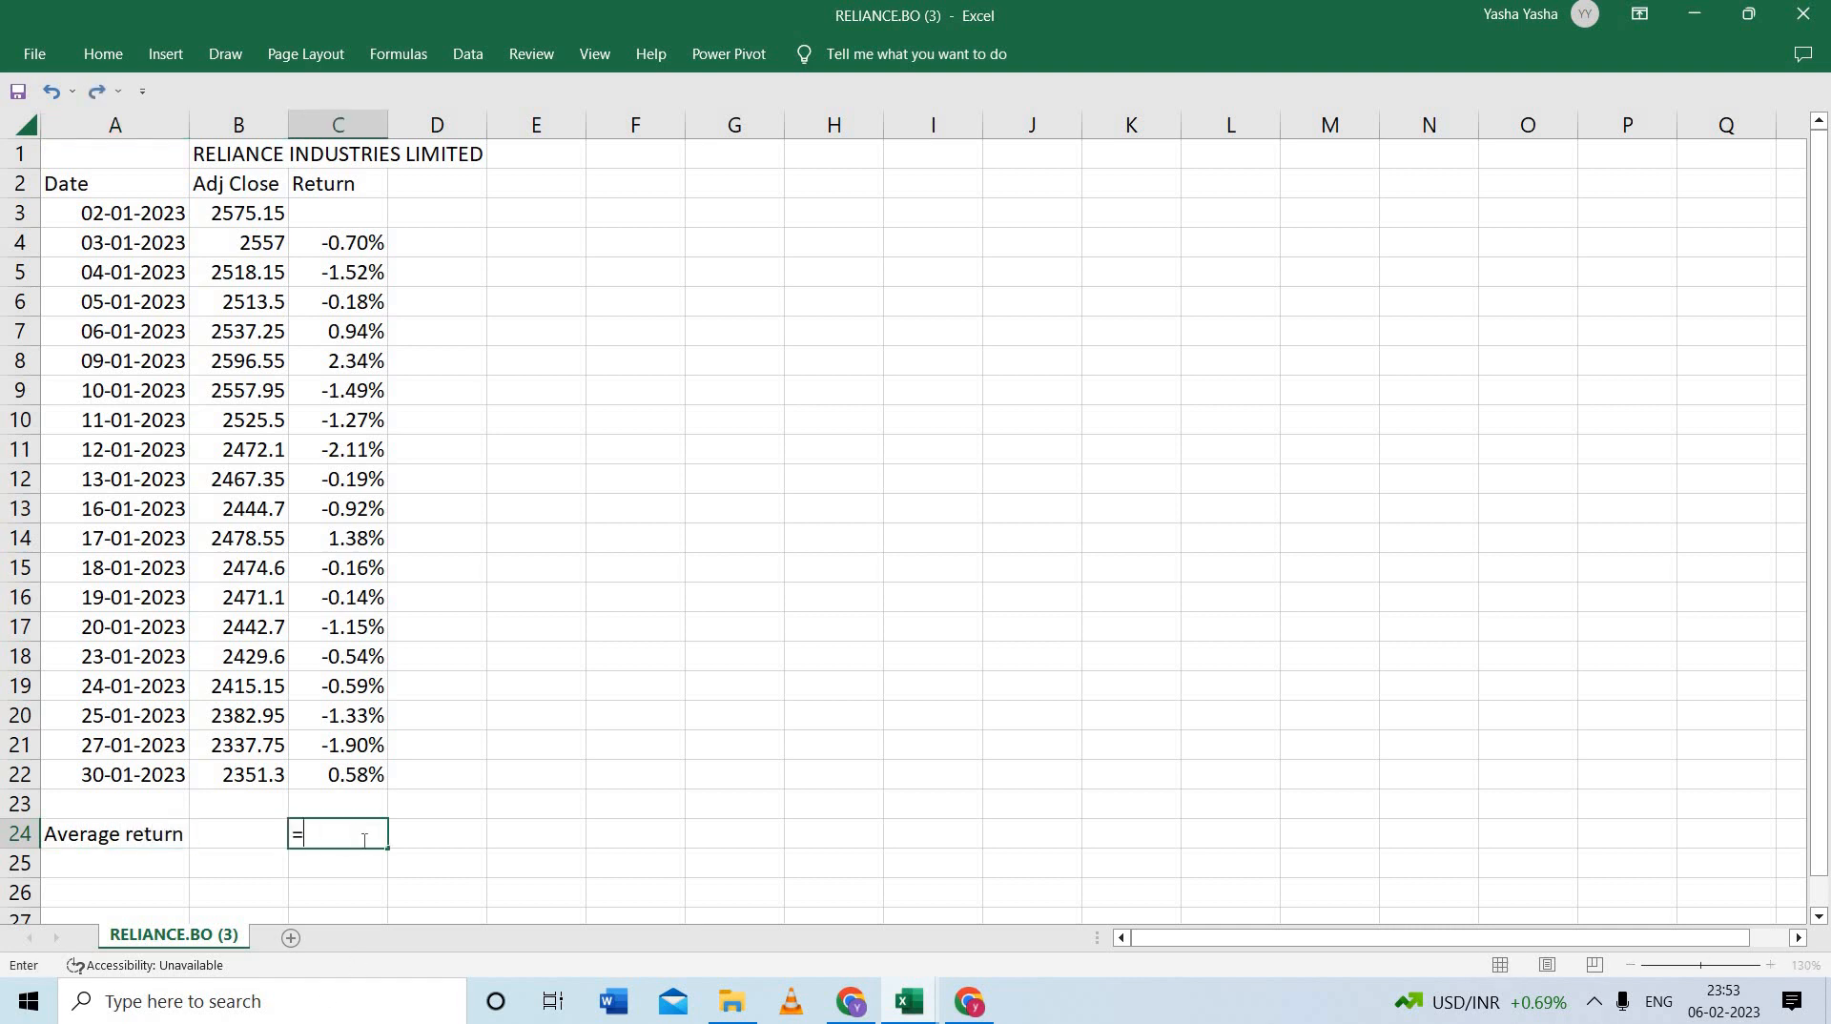
{"action": "type", "text": "AV"}
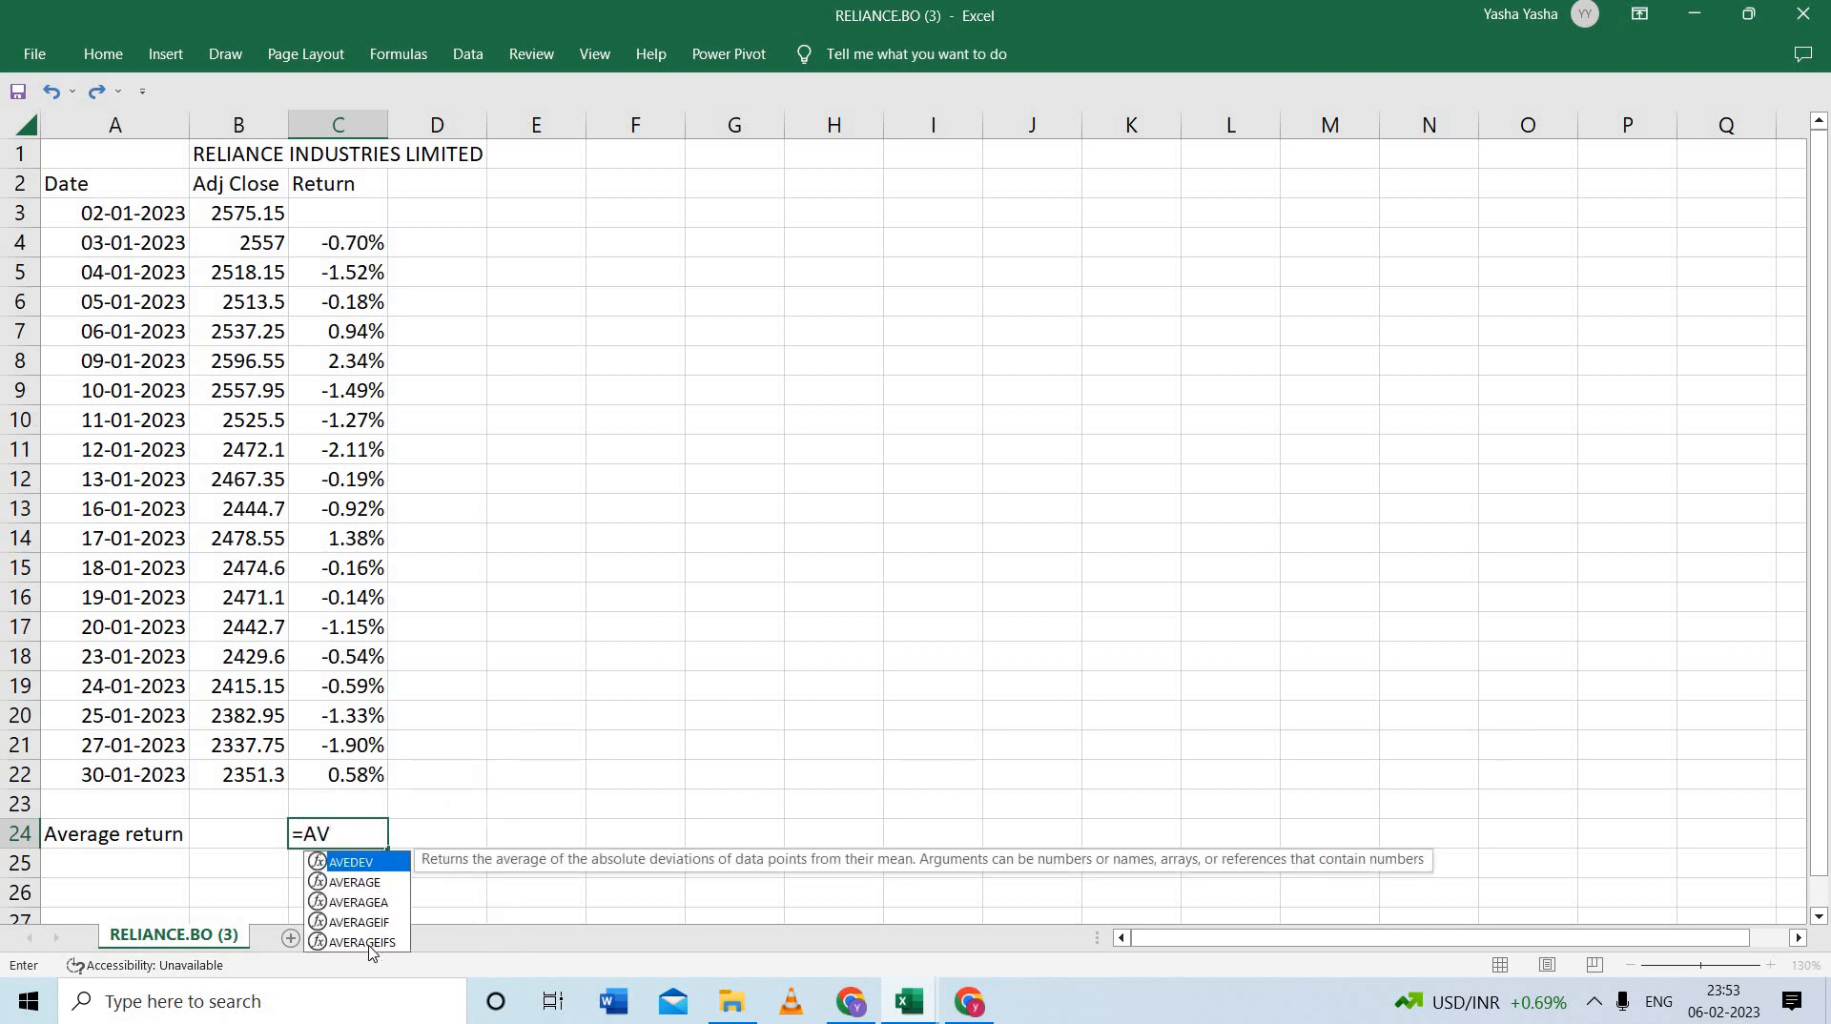
{"action": "left_click", "coordinate": [372, 883]}
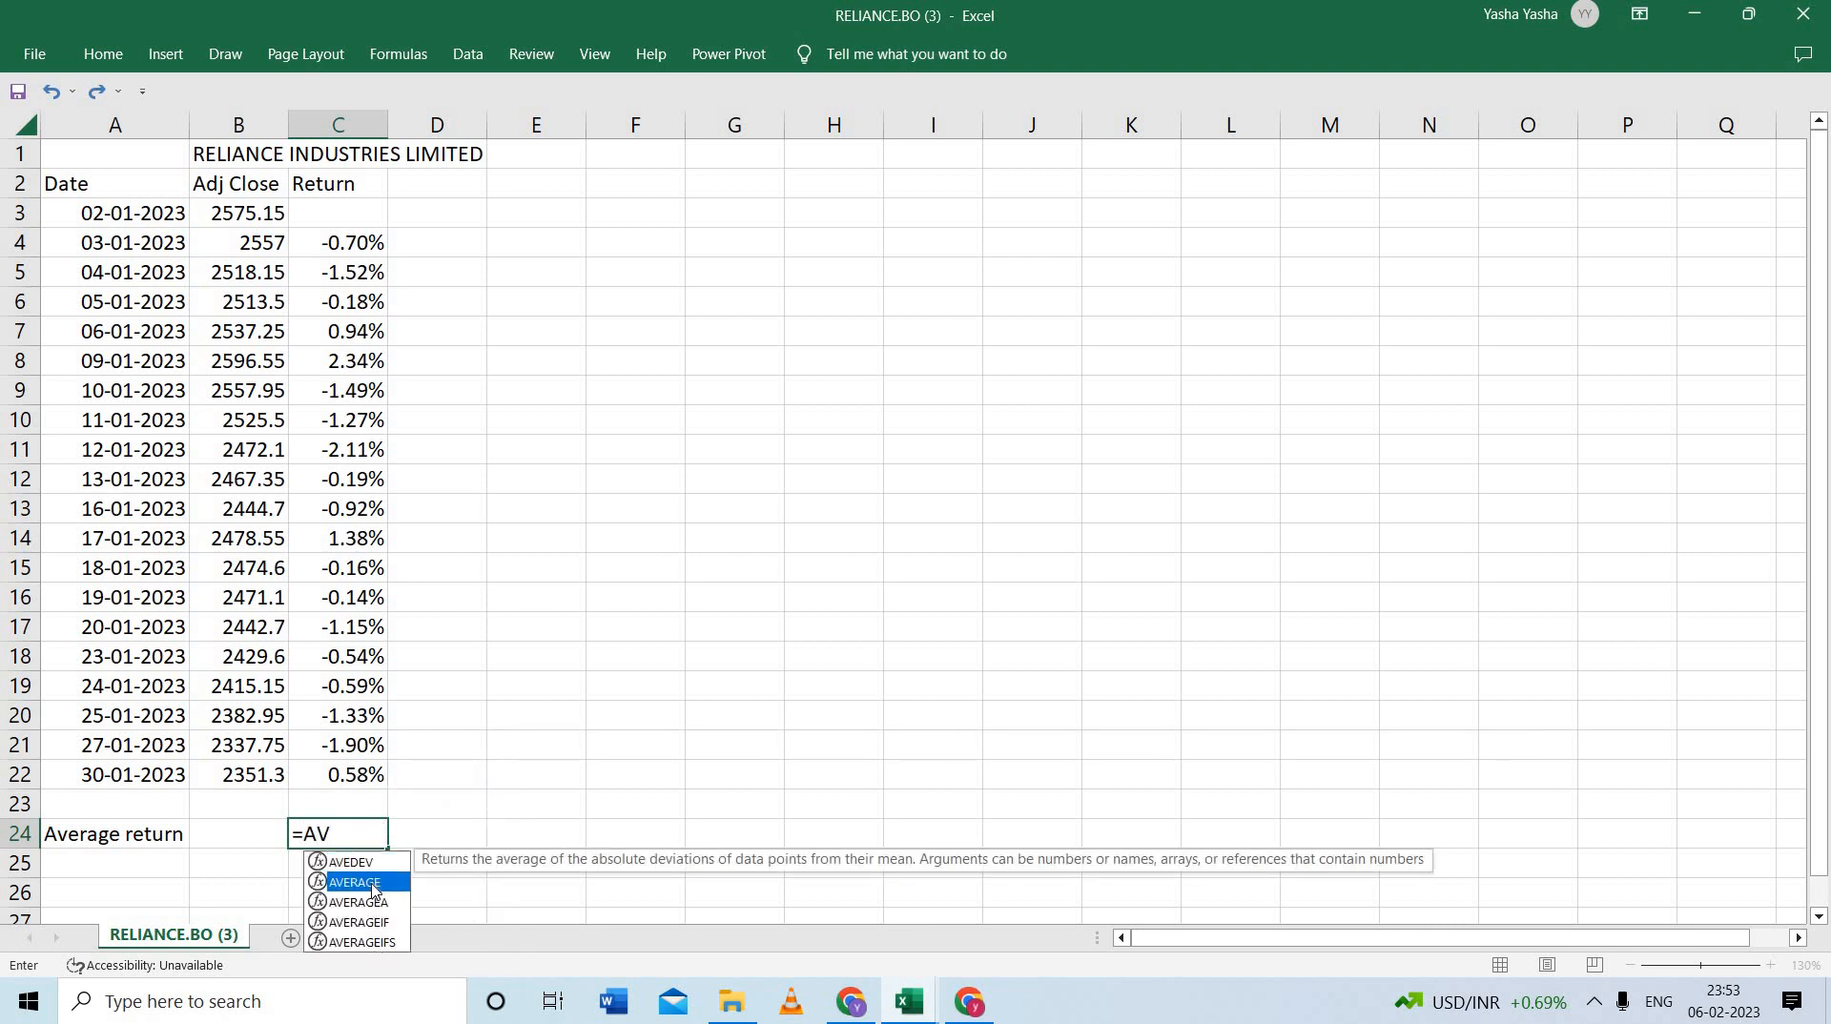
{"action": "double_click", "coordinate": [372, 883]}
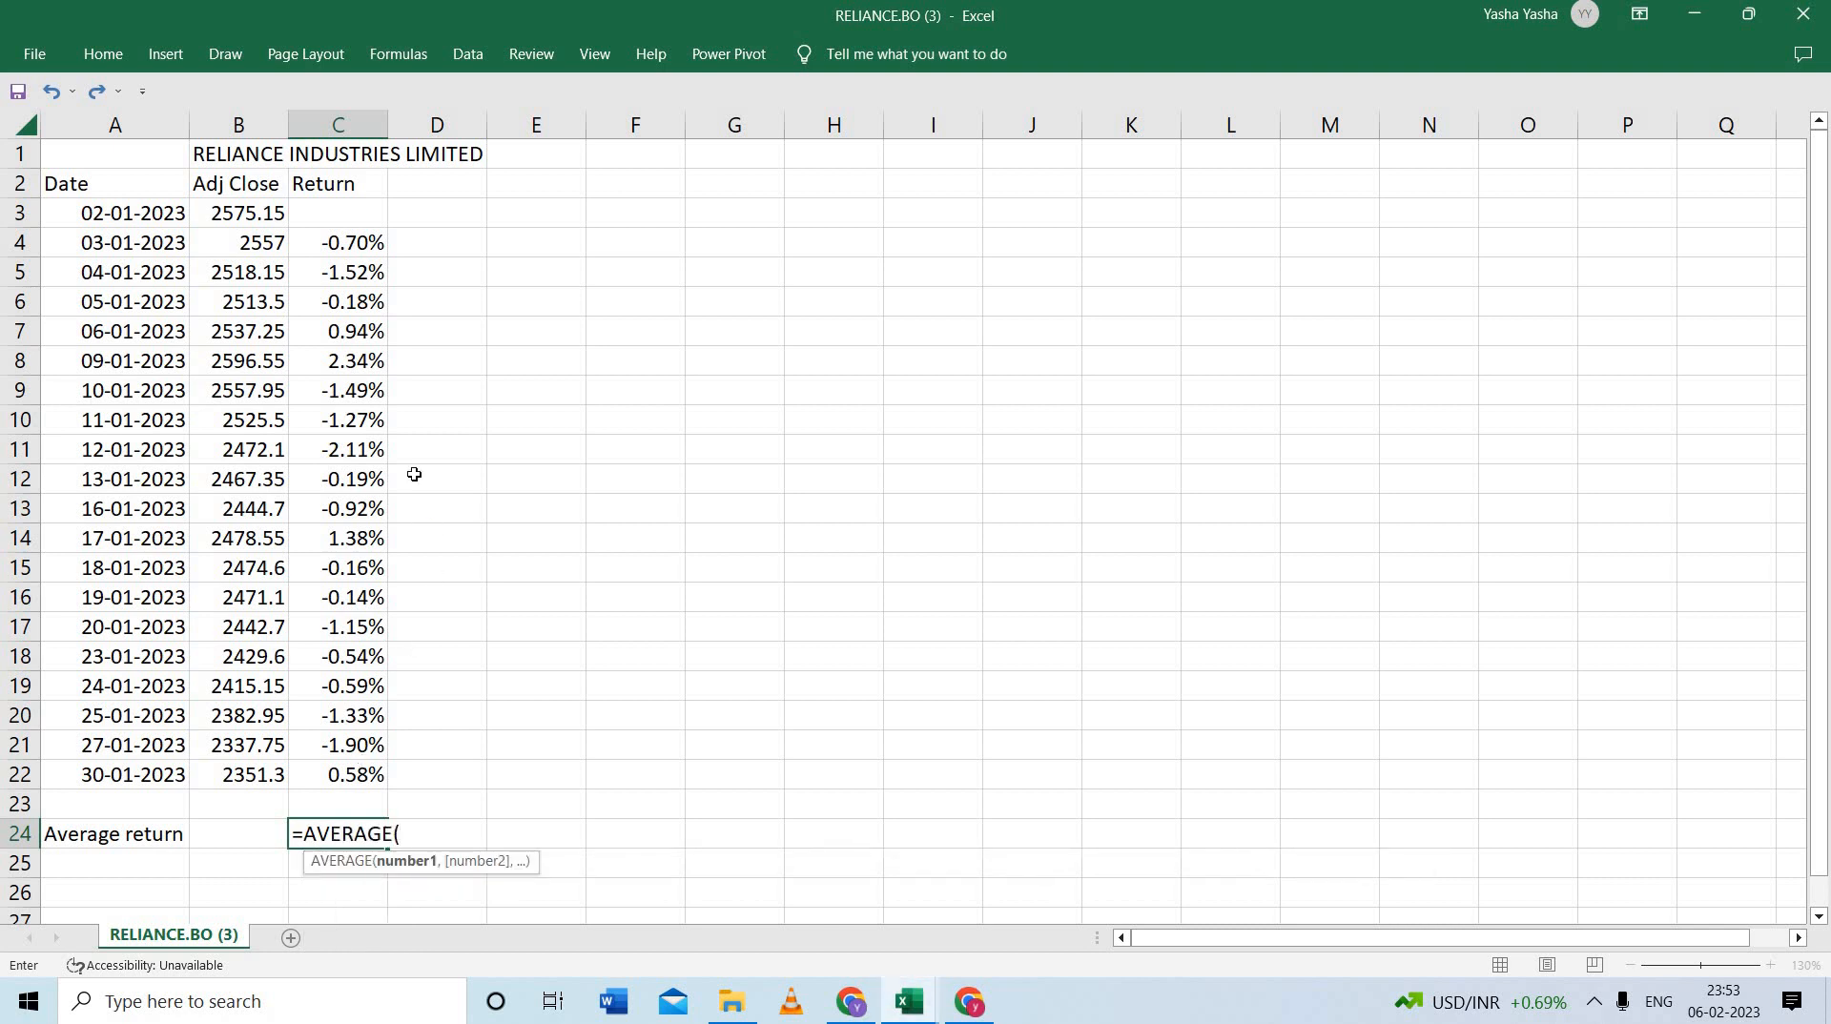
{"action": "left_click_drag", "start_coordinate": [353, 242], "coordinate": [345, 775]}
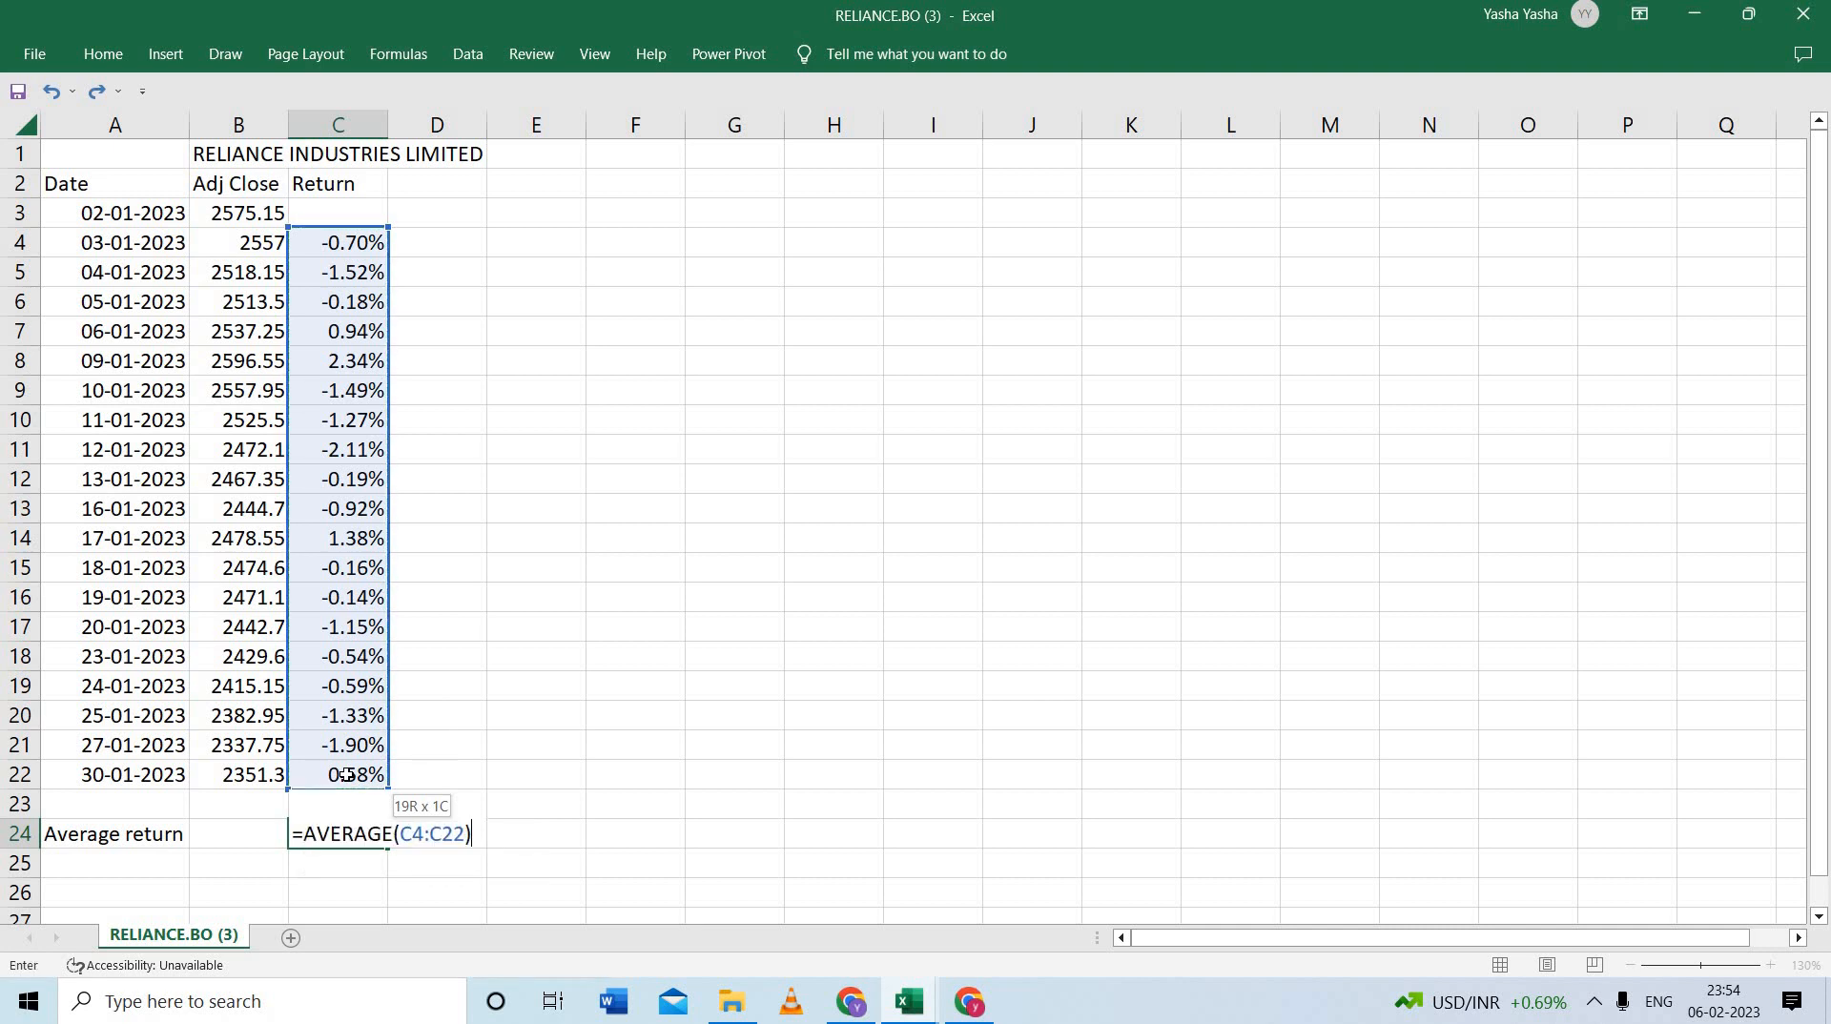
{"action": "key", "text": "Return"}
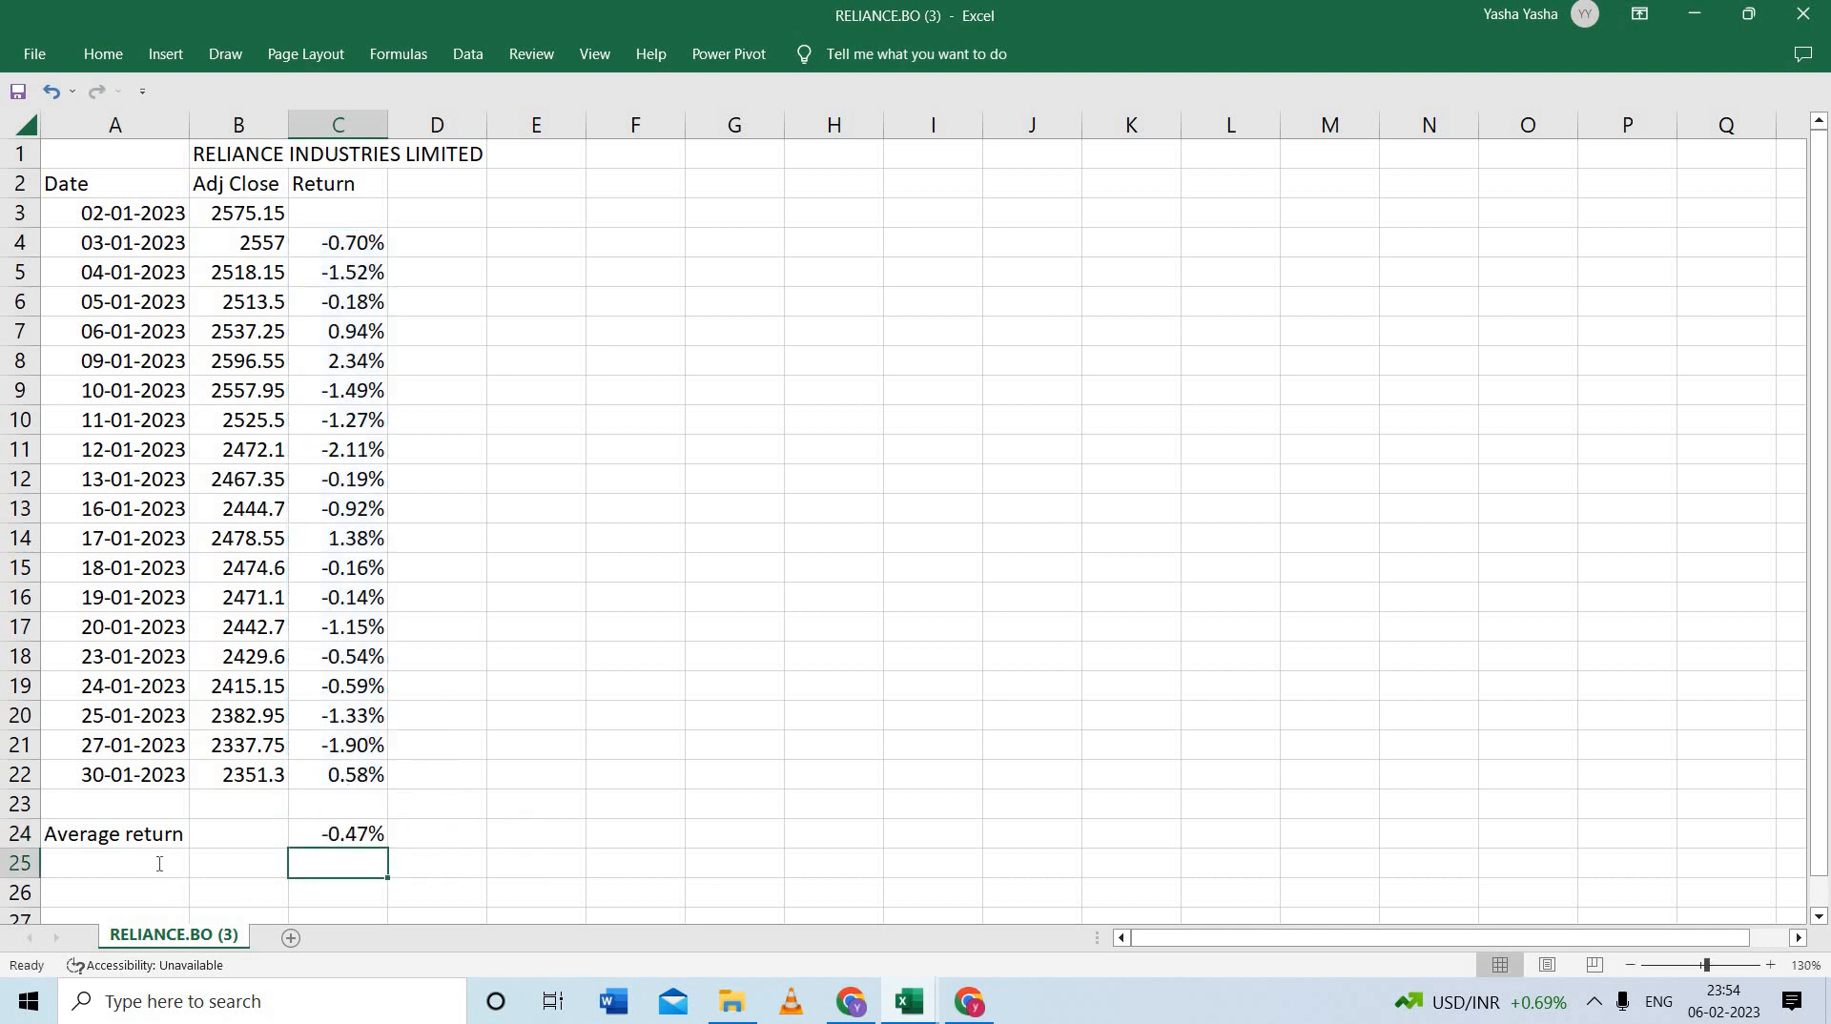
Enter the label Risk in cell A25, under the Average return label
{"action": "double_click", "coordinate": [160, 863]}
{"action": "type", "text": "RISK"}
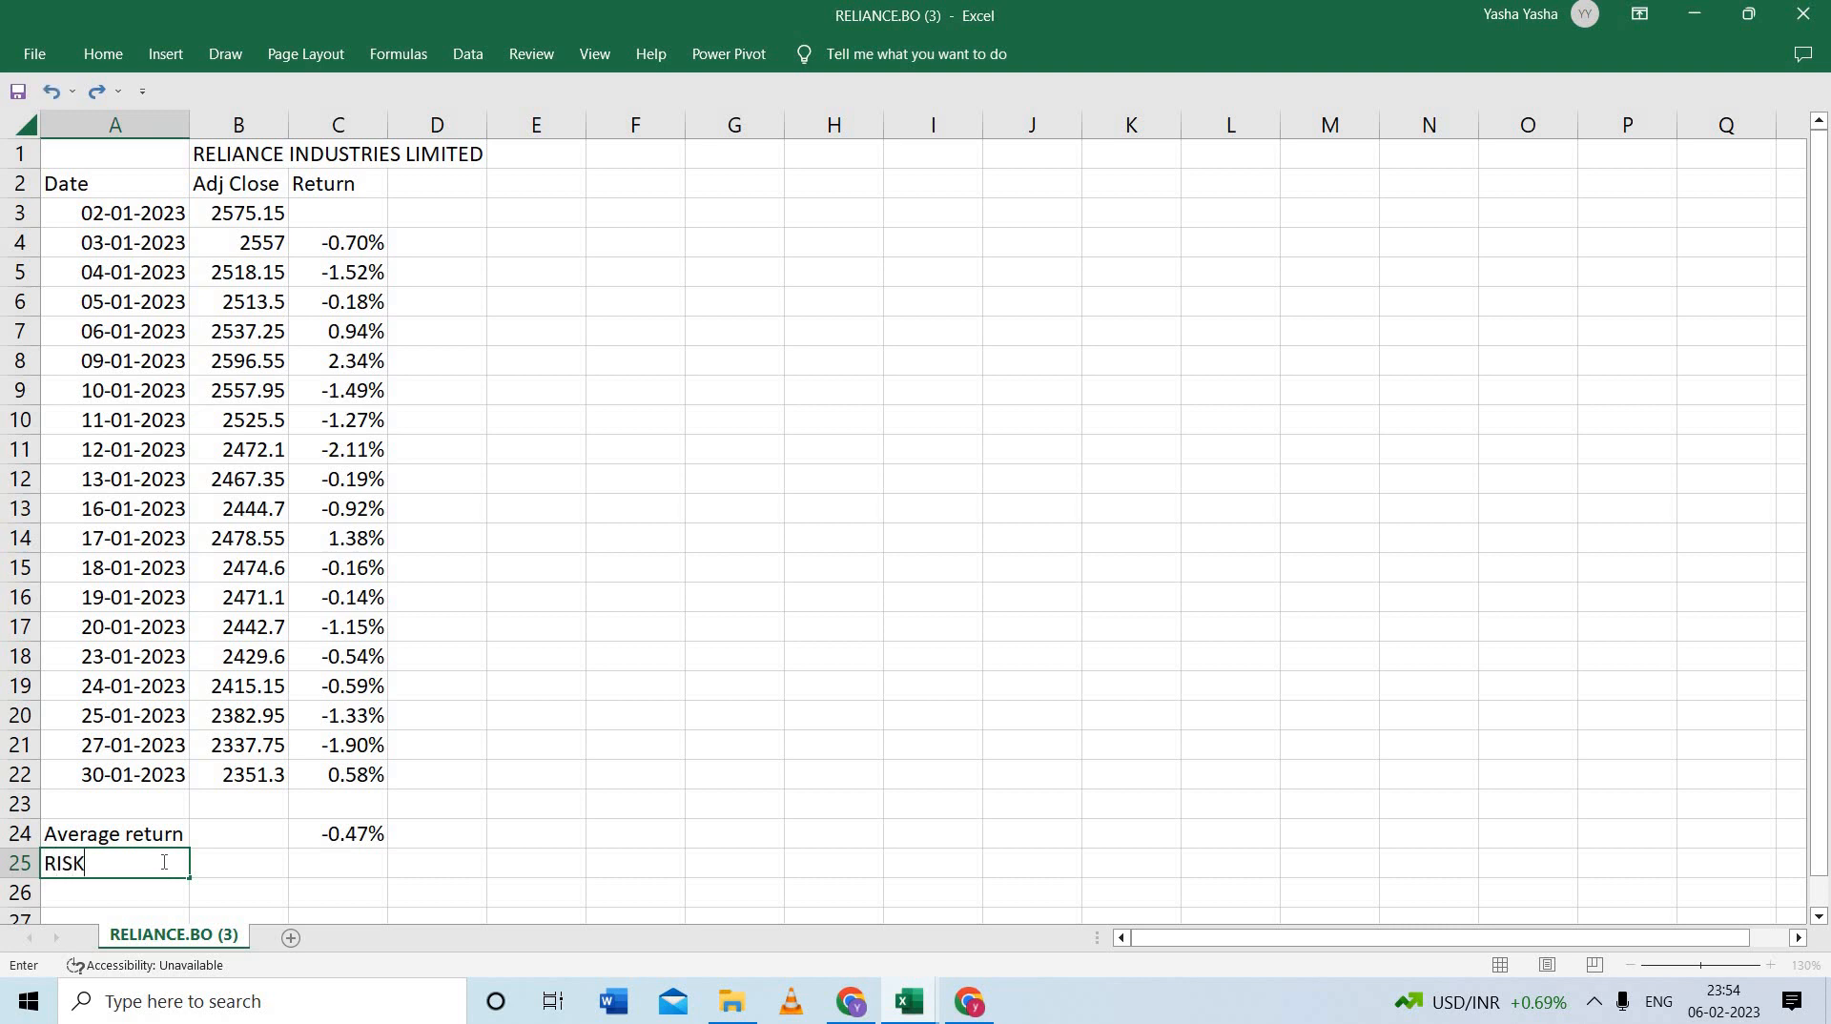
{"action": "key", "text": "BackSpace"}
{"action": "key", "text": "BackSpace"}
Calculate the risk in cell C25 as the standard deviation of the returns with =STDEV(C4:C22)
{"action": "left_click", "coordinate": [352, 871]}
{"action": "type", "text": "="}
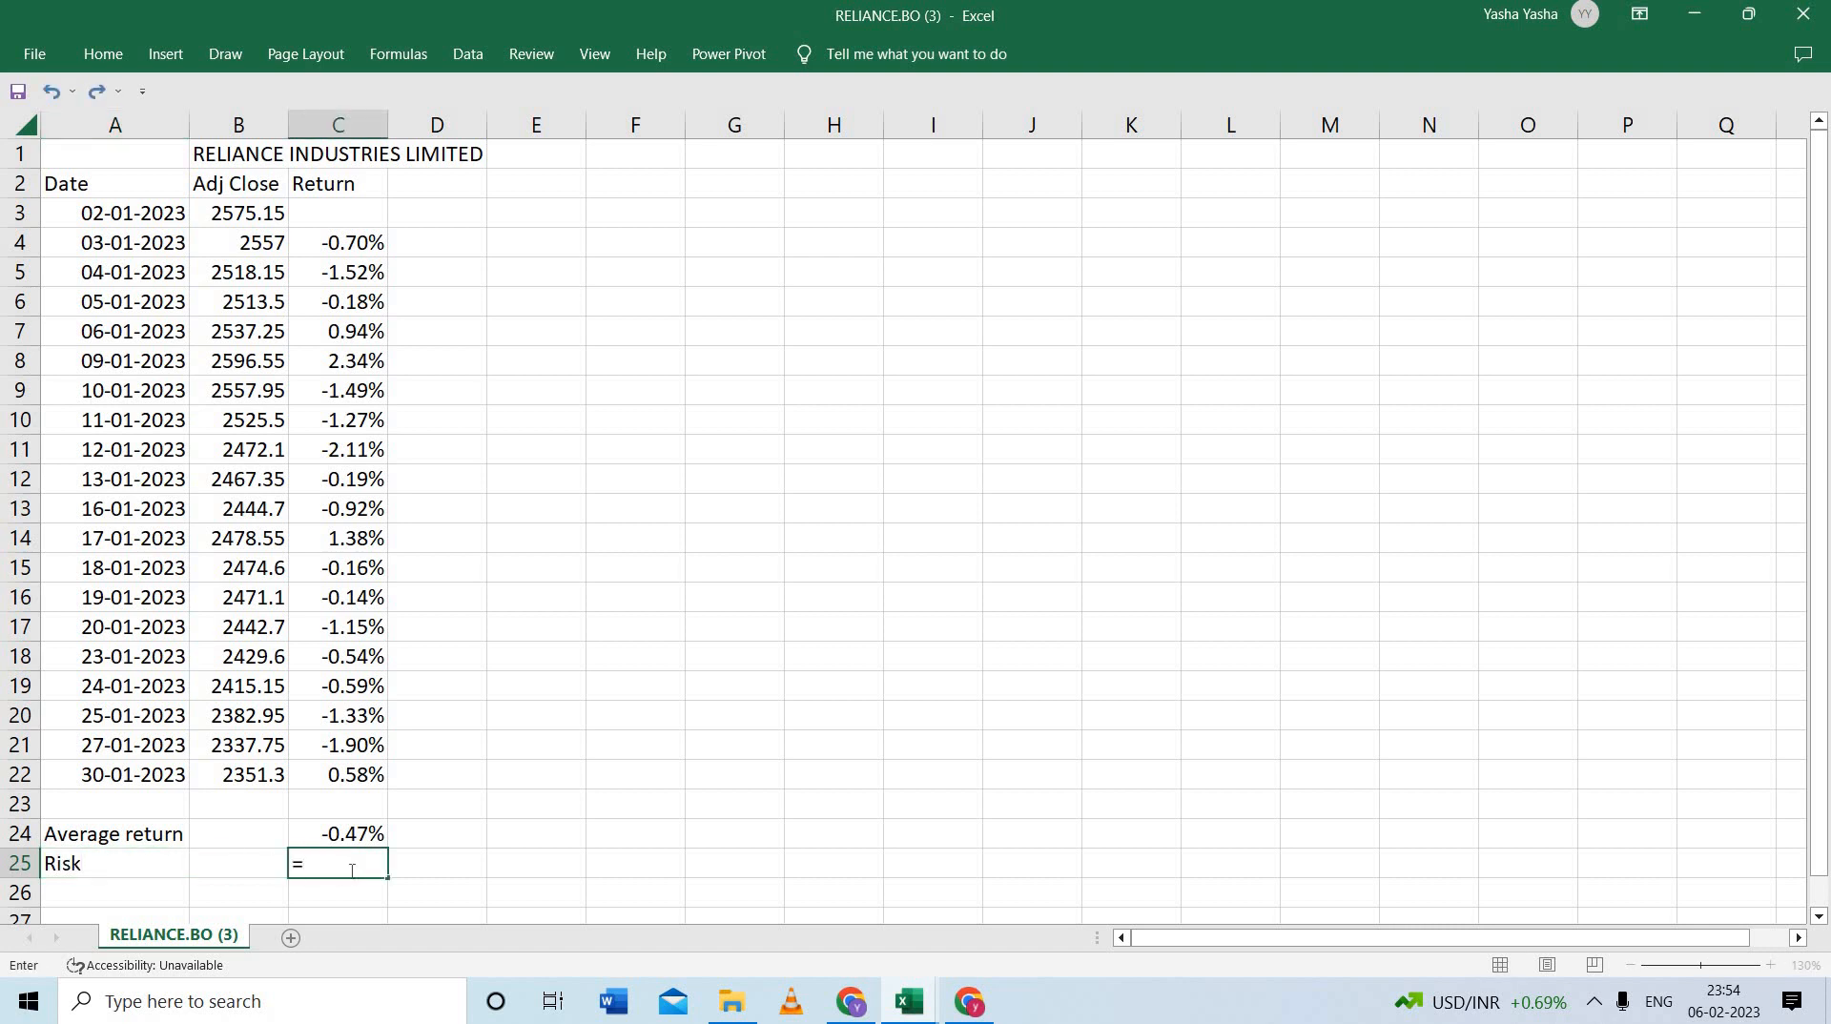
{"action": "type", "text": "std"}
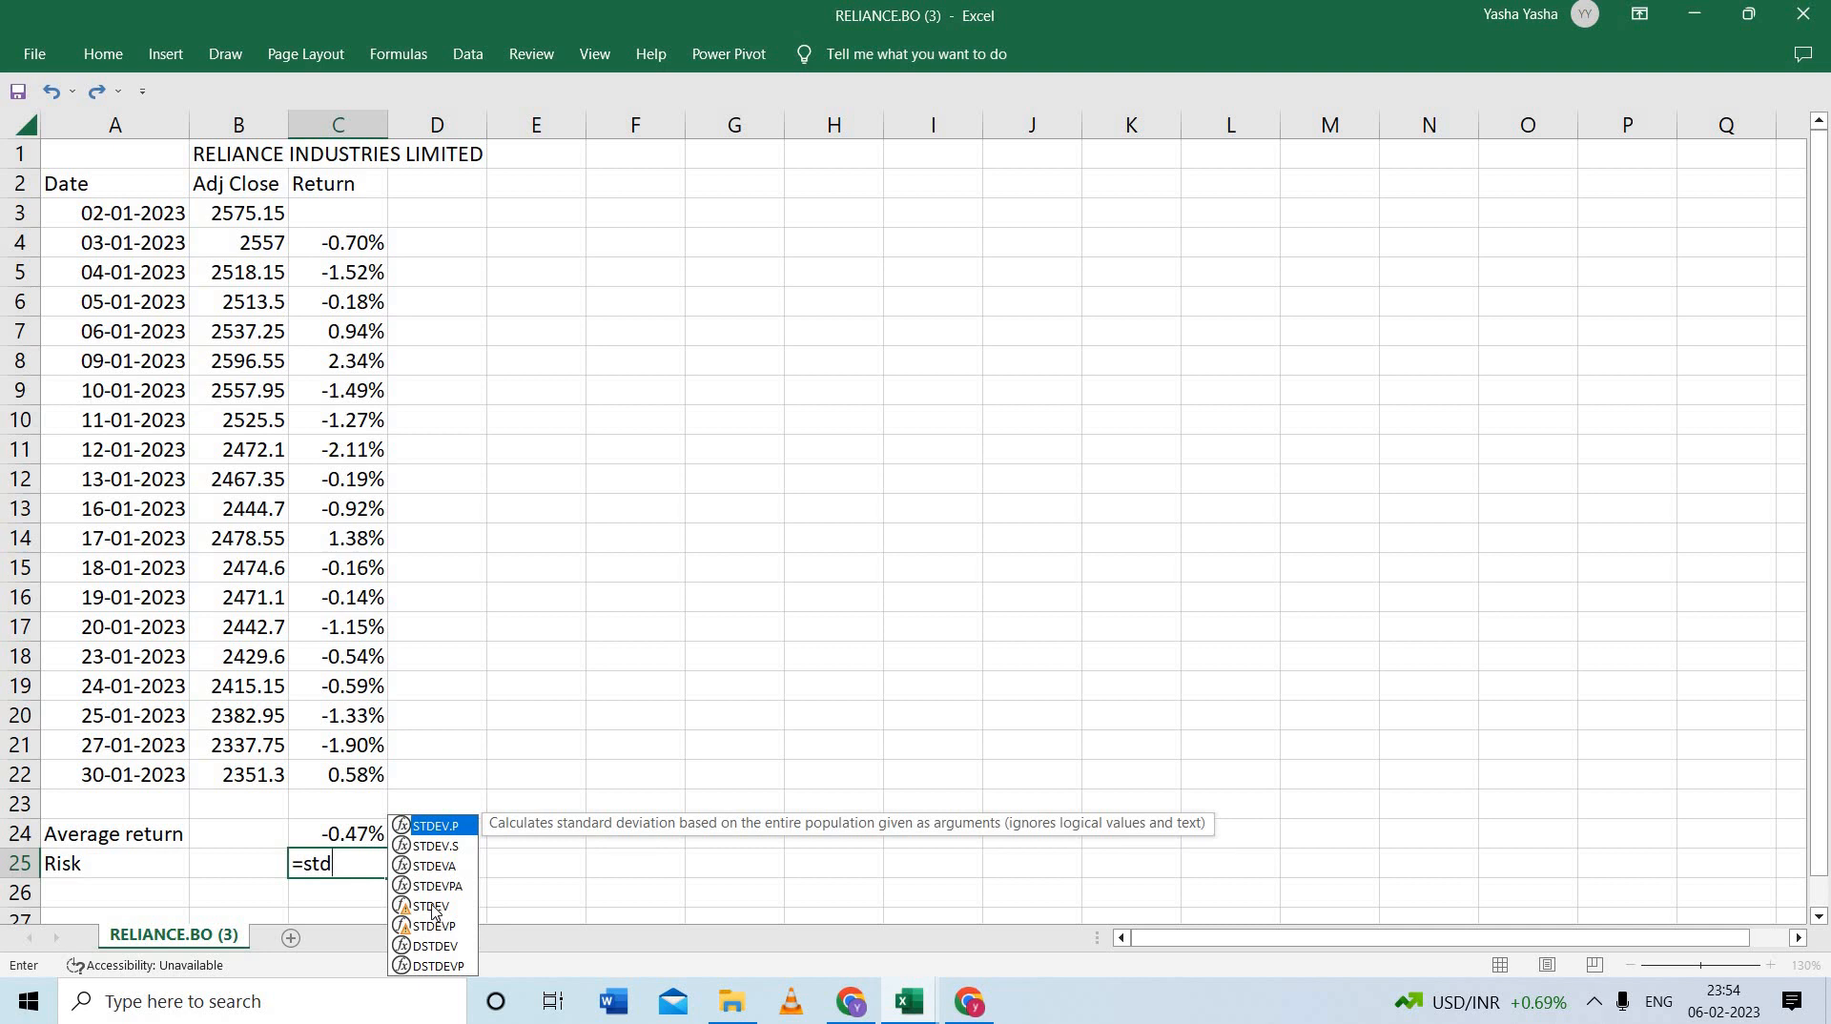
{"action": "double_click", "coordinate": [432, 906]}
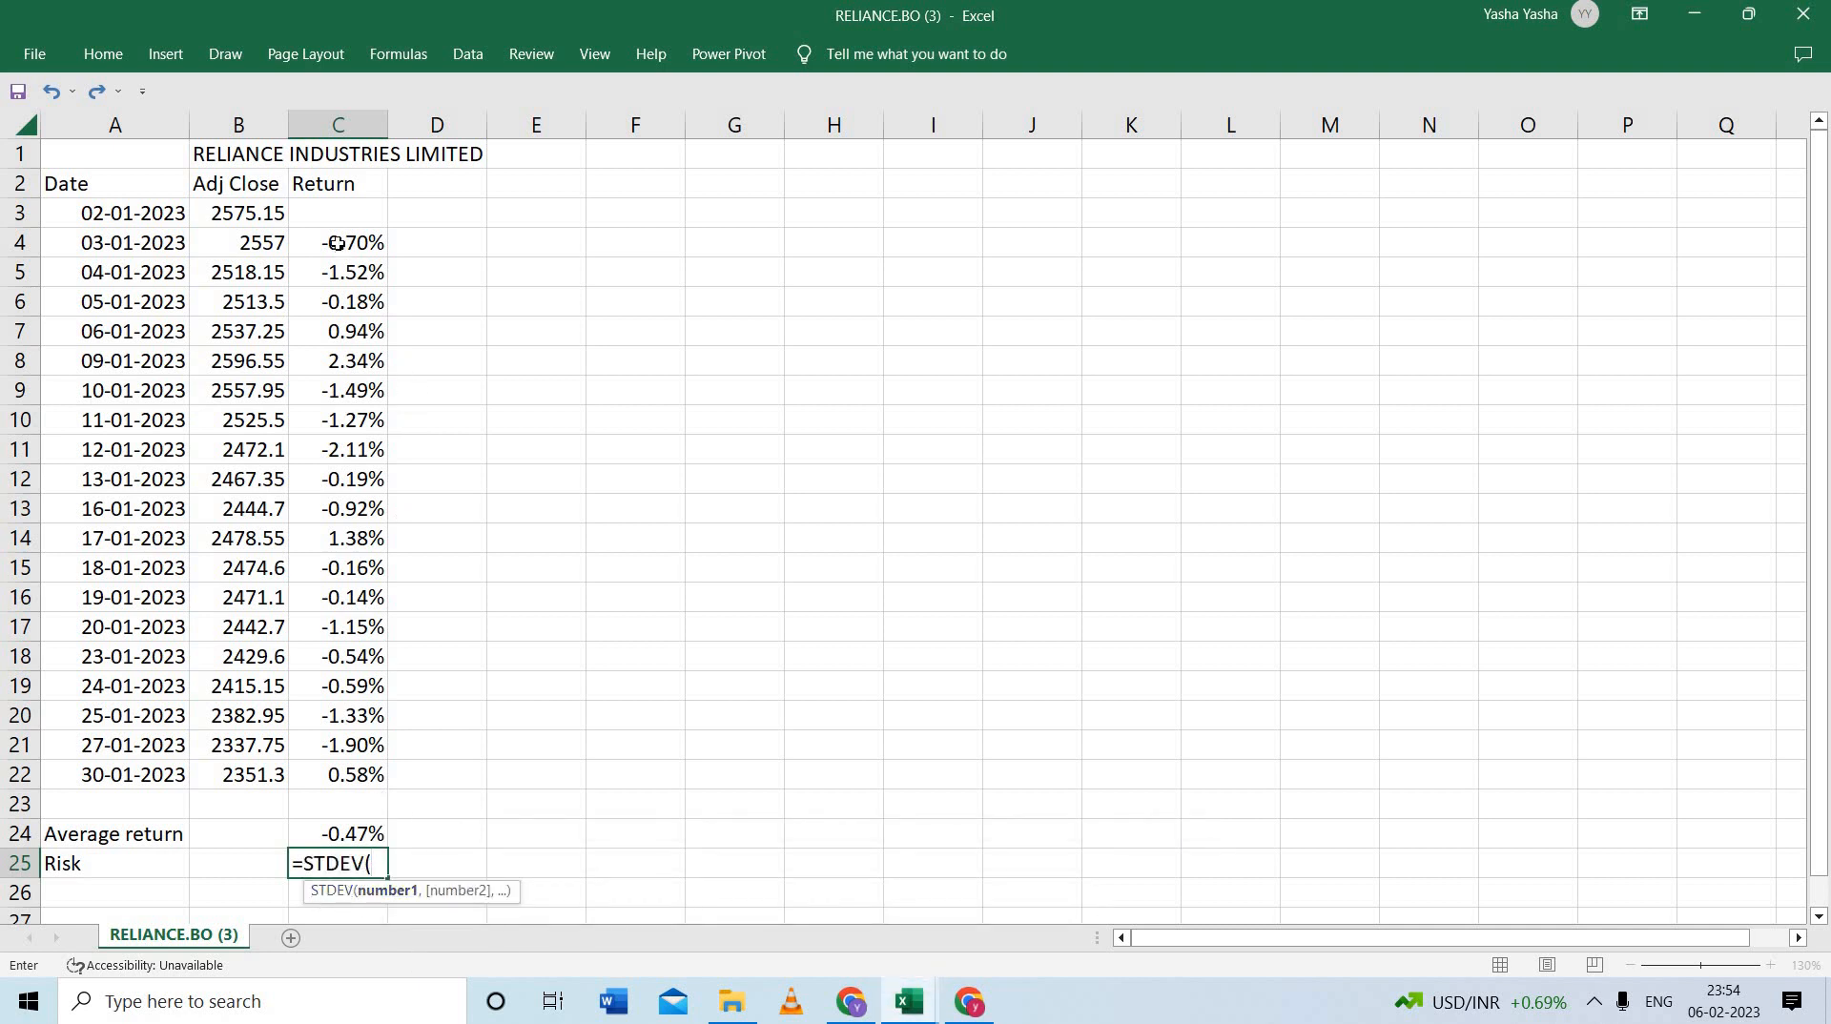
{"action": "left_click_drag", "start_coordinate": [337, 245], "coordinate": [328, 792]}
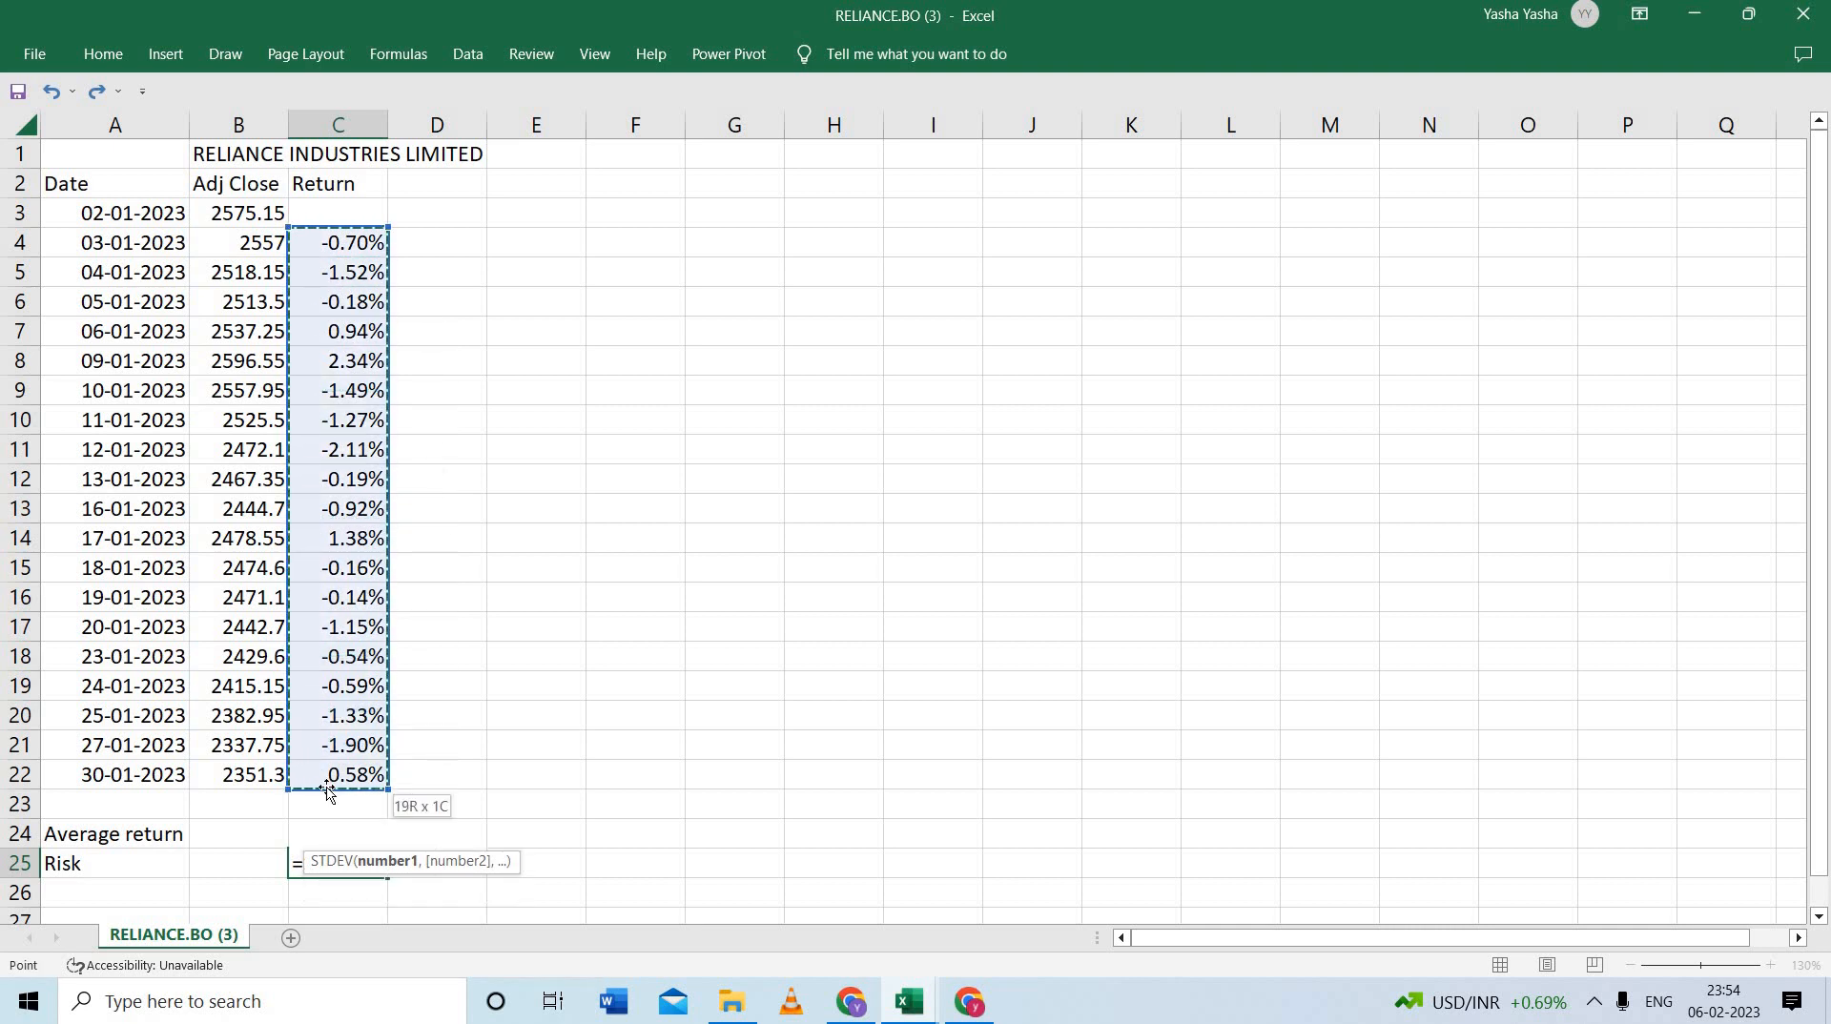
{"action": "type", "text": ")"}
{"action": "key", "text": "Return"}
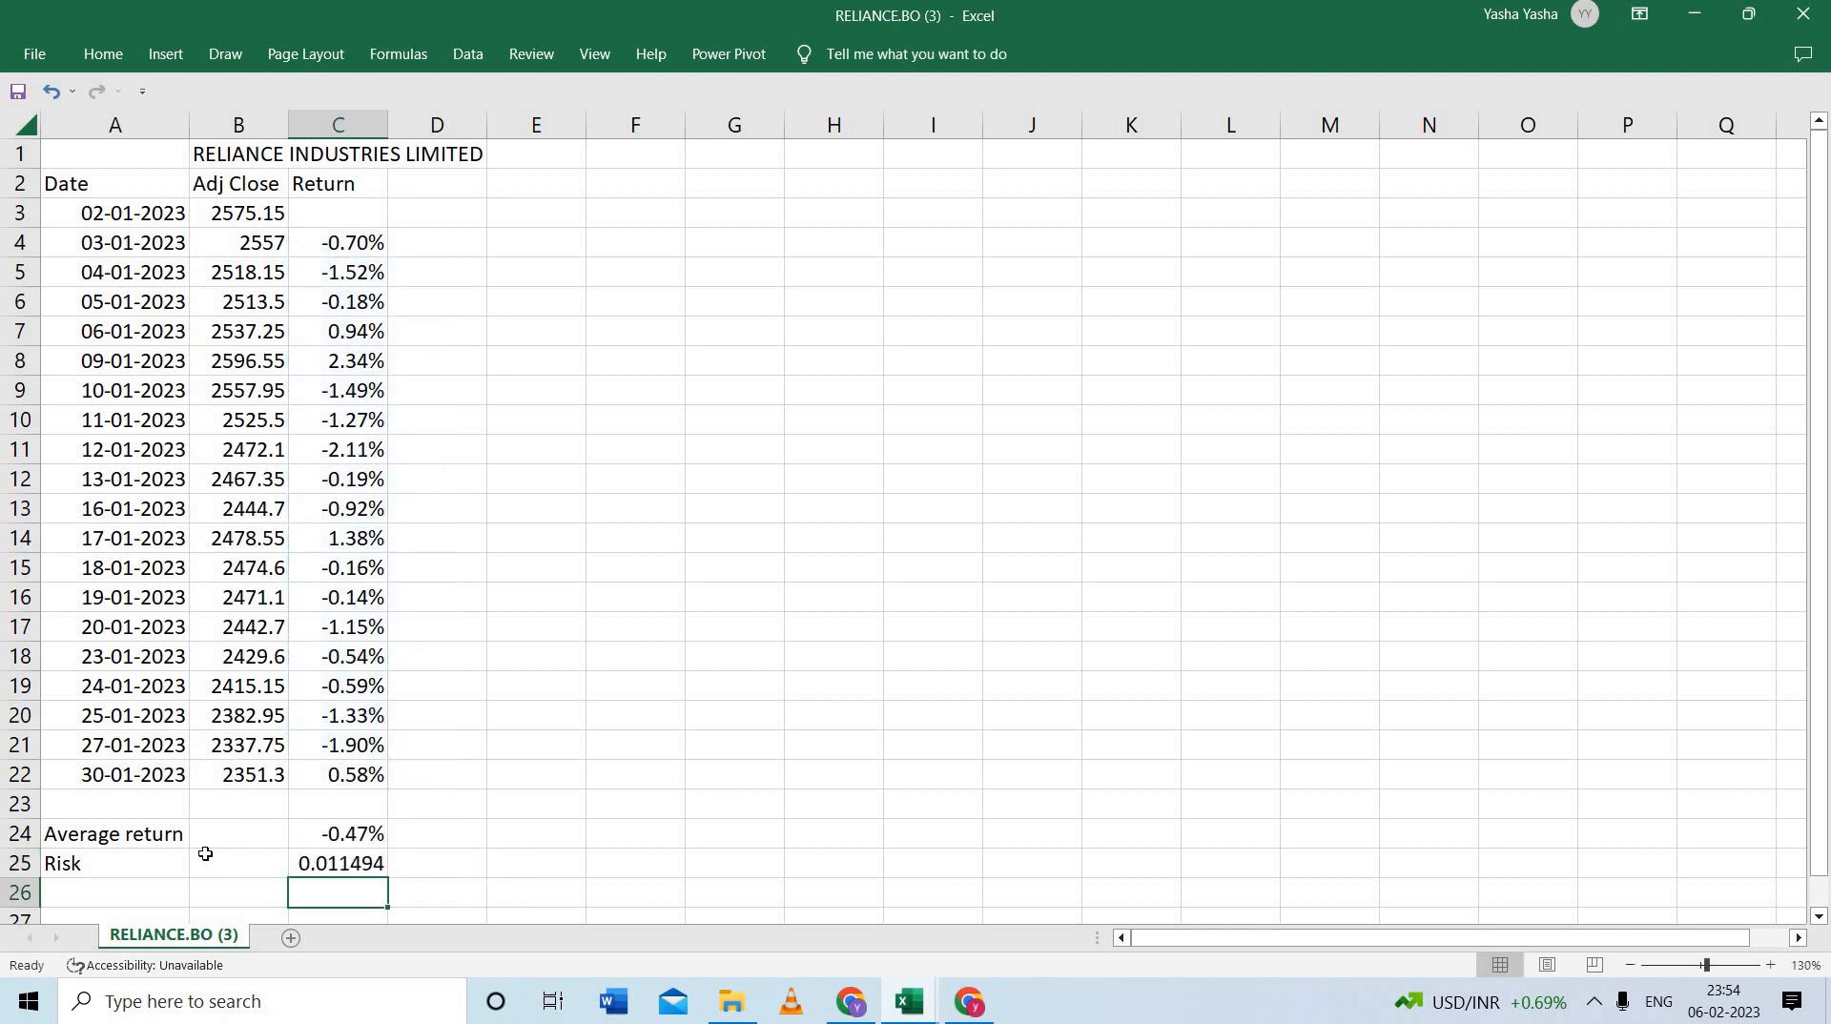